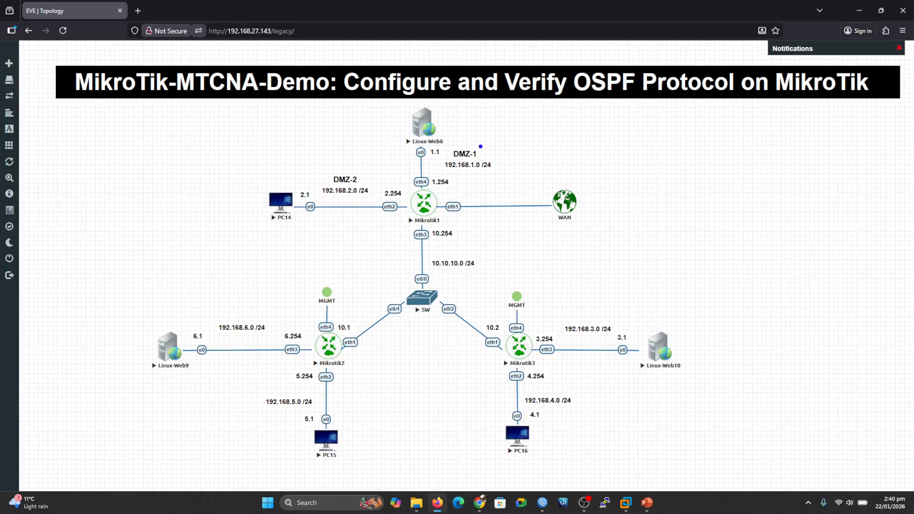
pyautogui.moveTo(484, 151); pyautogui.dragTo(491, 146)
pyautogui.moveTo(366, 177)
pyautogui.mouseDown()
pyautogui.moveTo(374, 183)
pyautogui.moveTo(379, 168)
pyautogui.mouseUp()
pyautogui.press('Escape')
# Switch to the WinBox session of router Edge-R1 and review its interface list.
pyautogui.moveTo(541, 509)
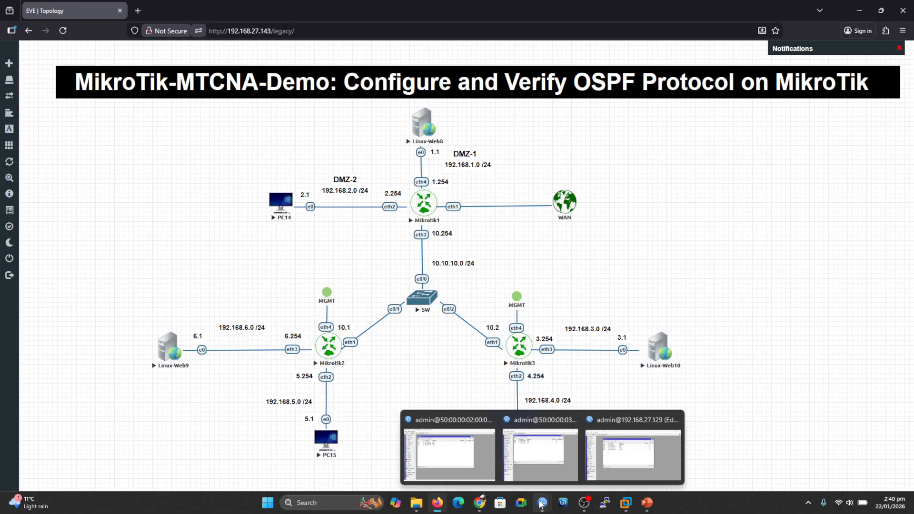
pyautogui.moveTo(439, 446)
pyautogui.moveTo(540, 445)
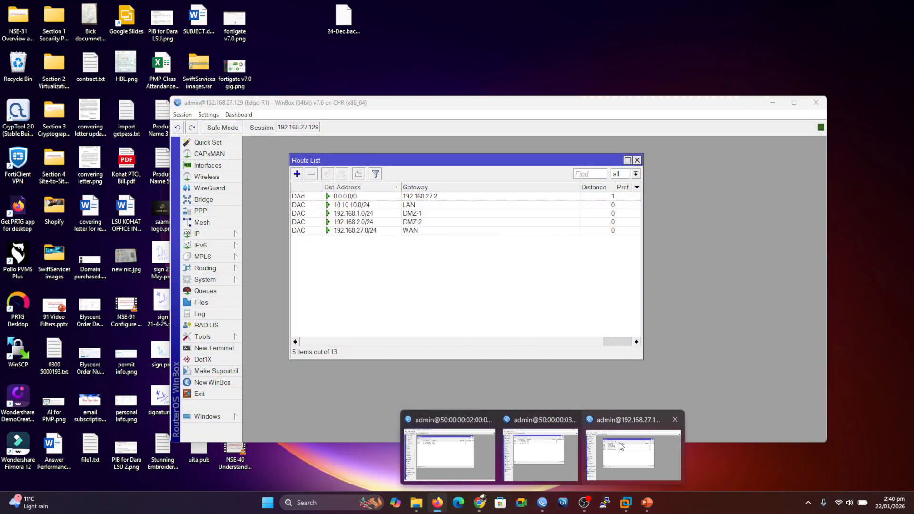
pyautogui.click(631, 453)
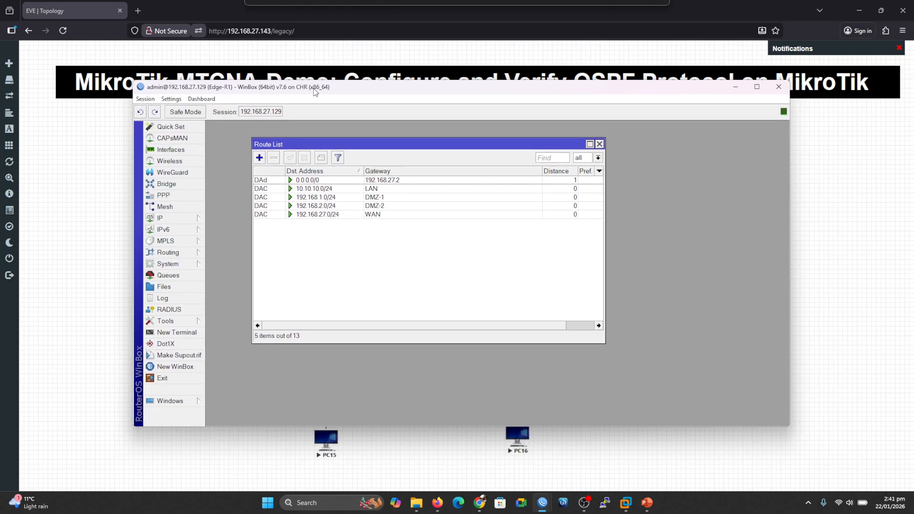
pyautogui.click(191, 150)
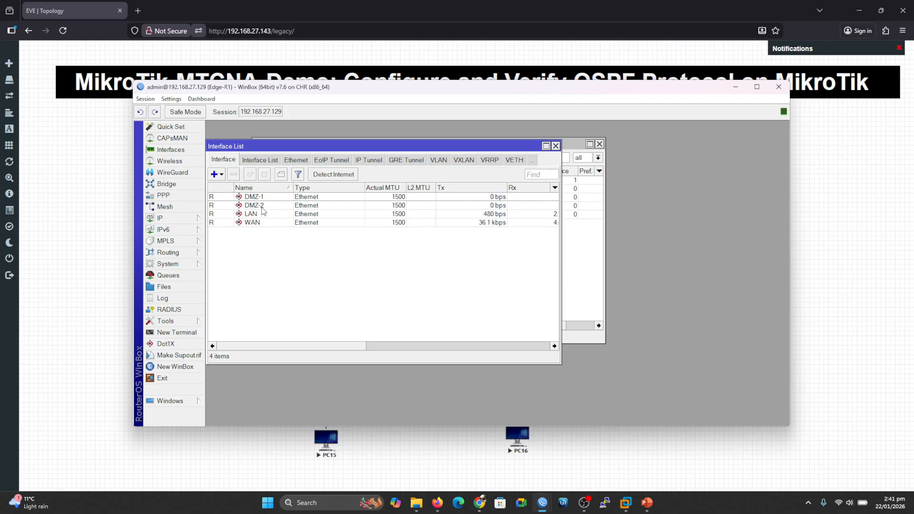
pyautogui.click(556, 146)
# Review the IP addresses assigned to Edge-R1's interfaces, close the address list and check the connected routes.
pyautogui.click(186, 221)
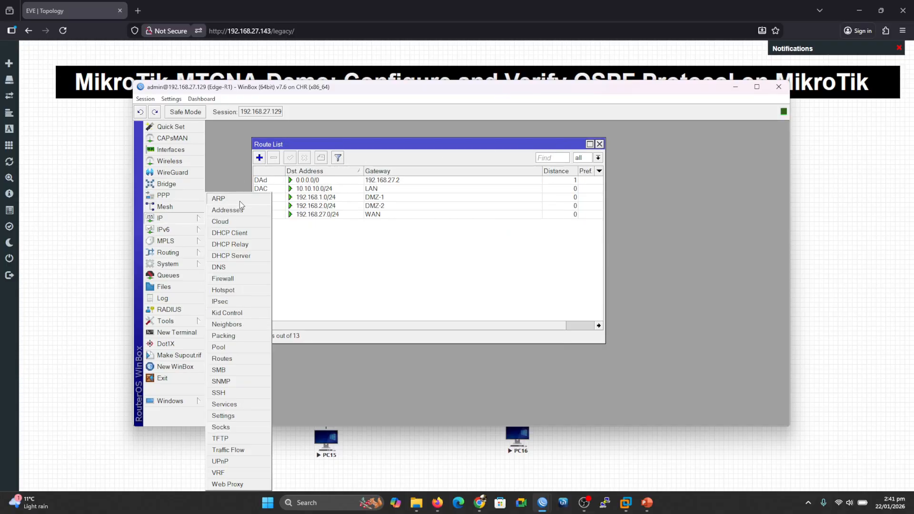
pyautogui.click(301, 235)
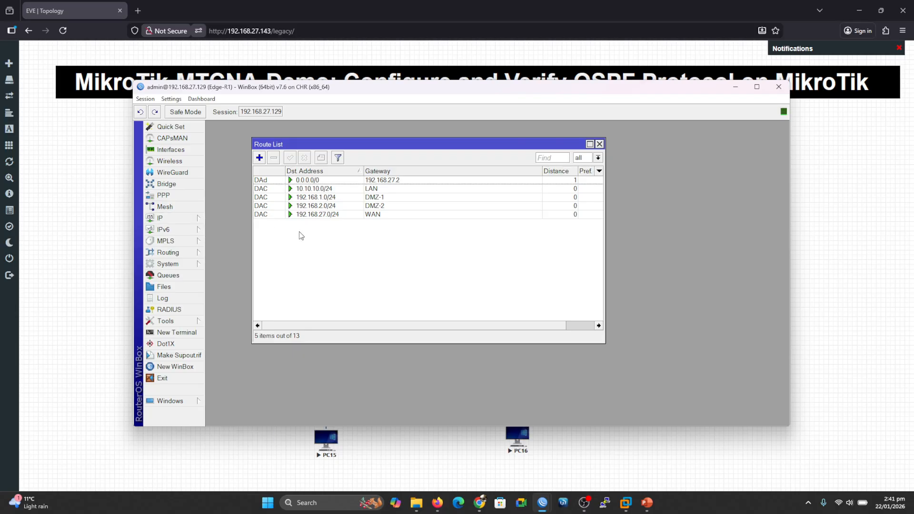
pyautogui.click(184, 219)
pyautogui.click(232, 216)
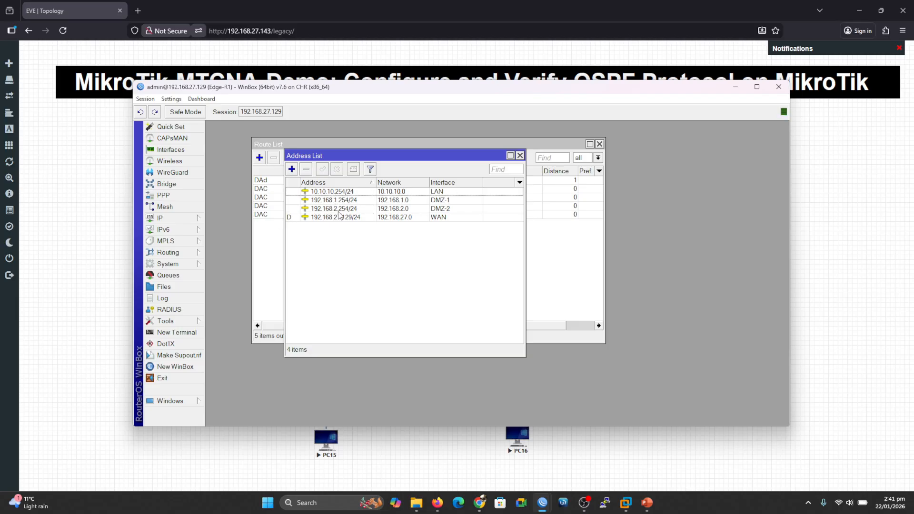
pyautogui.click(520, 156)
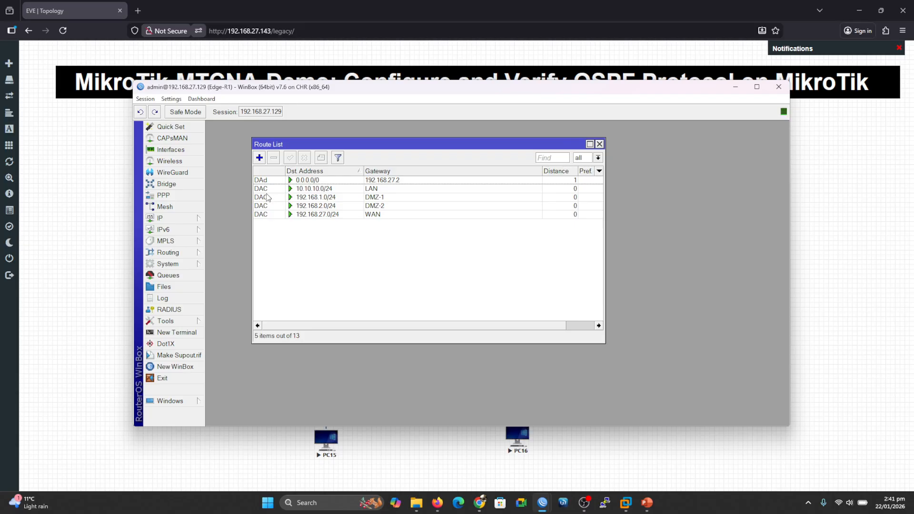
pyautogui.moveTo(263, 199)
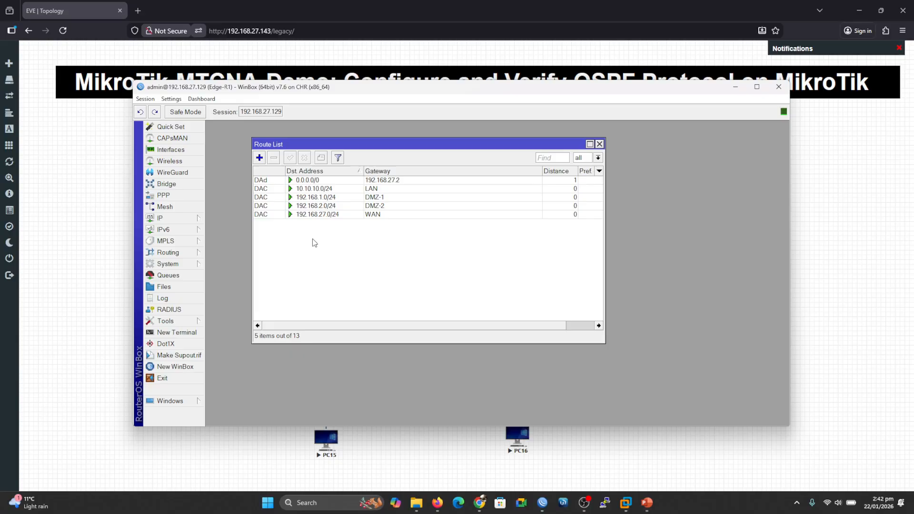
# Set up a new OSPF instance with router ID 10.10.10.254, Originate Default set to always and redistribution of connected routes.
pyautogui.click(175, 252)
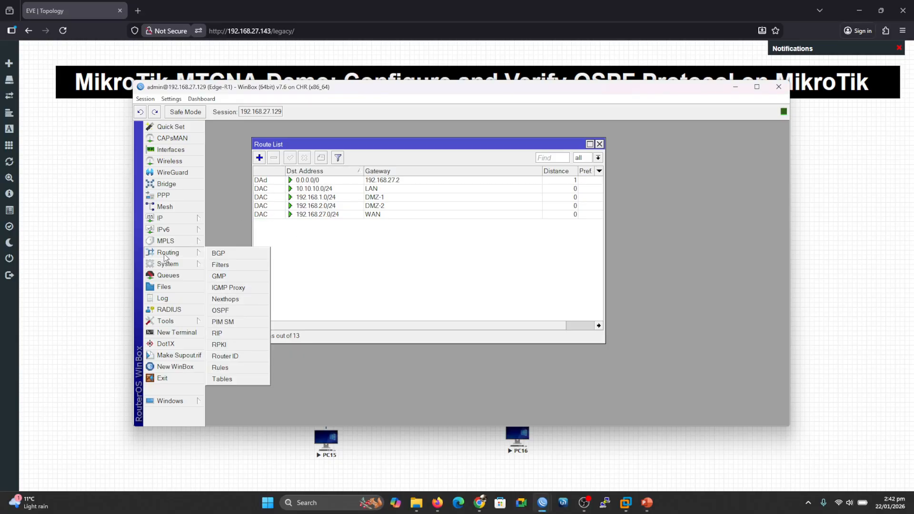
pyautogui.click(229, 310)
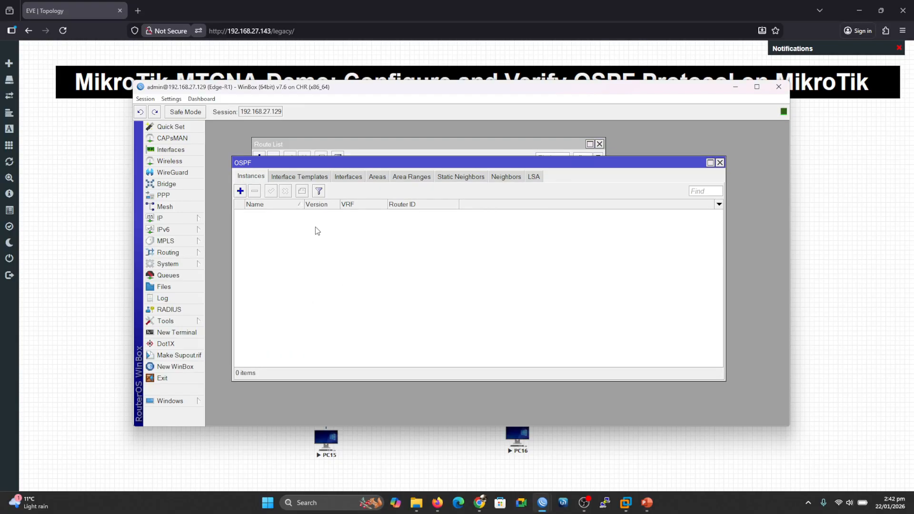
pyautogui.click(240, 191)
pyautogui.moveTo(282, 183); pyautogui.dragTo(268, 184)
pyautogui.write('10.10.10.254')
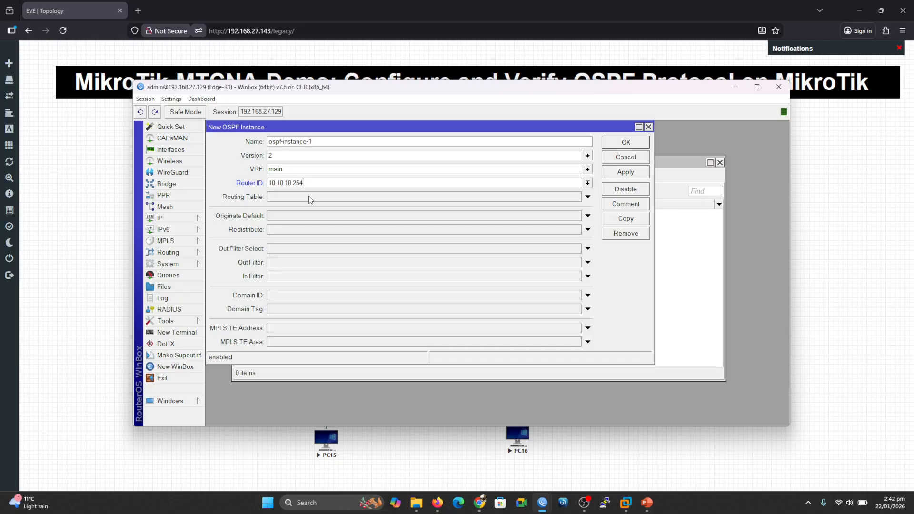
pyautogui.moveTo(306, 183); pyautogui.dragTo(270, 183)
pyautogui.click(271, 217)
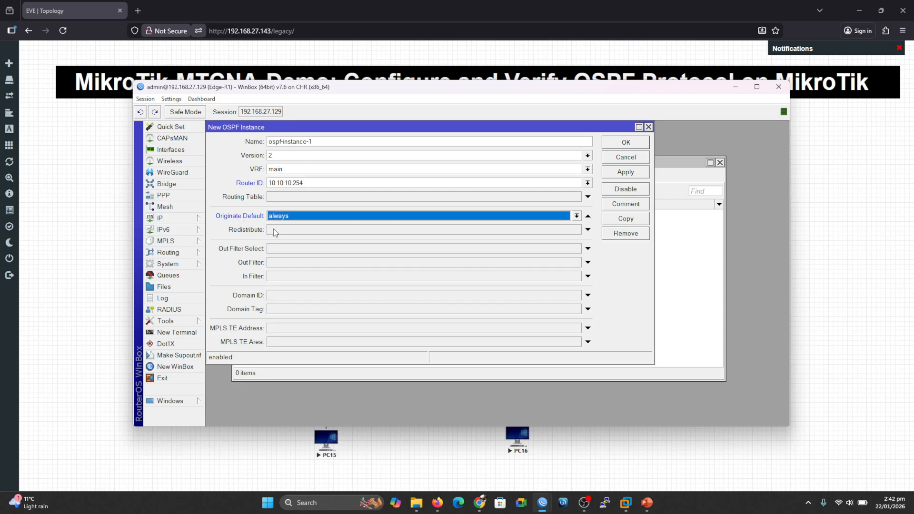
pyautogui.click(272, 230)
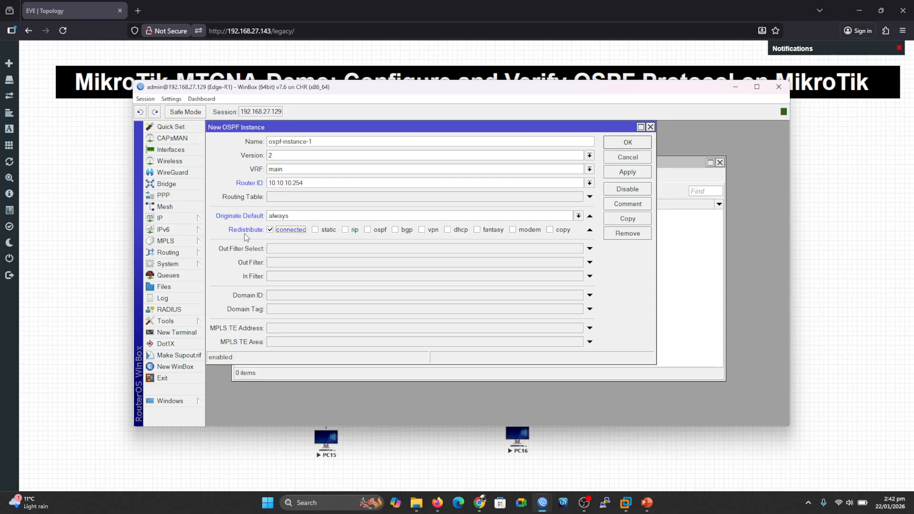
# Uncover the route list to check the connected routes, and save the new OSPF instance.
pyautogui.moveTo(357, 127); pyautogui.dragTo(463, 236)
pyautogui.moveTo(324, 163); pyautogui.dragTo(289, 250)
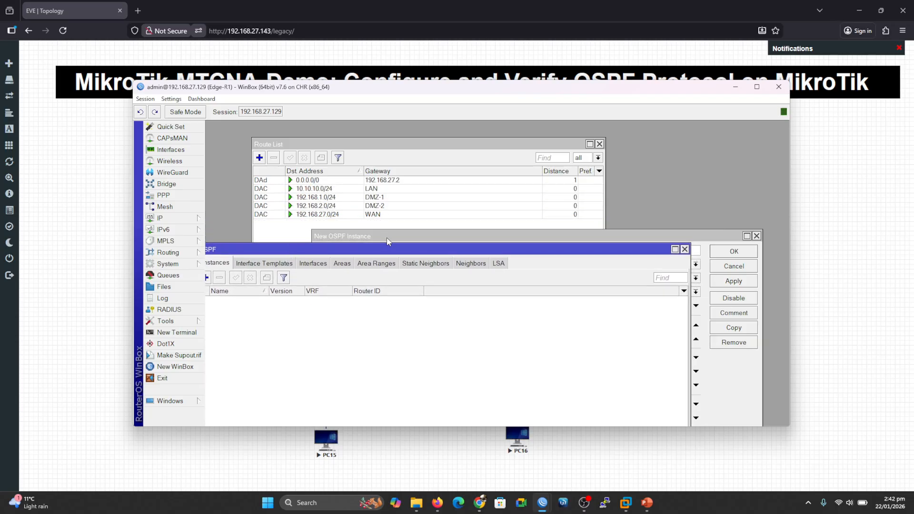
pyautogui.moveTo(382, 236); pyautogui.dragTo(318, 134)
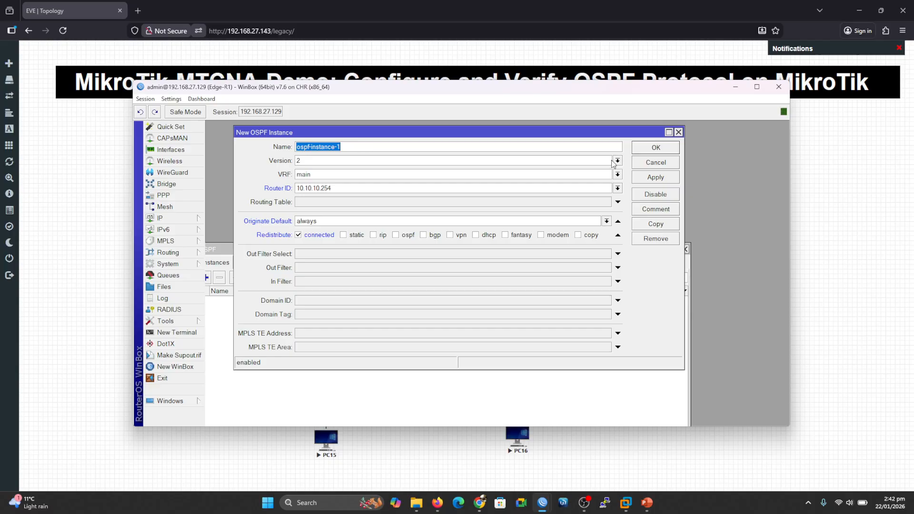
pyautogui.click(641, 177)
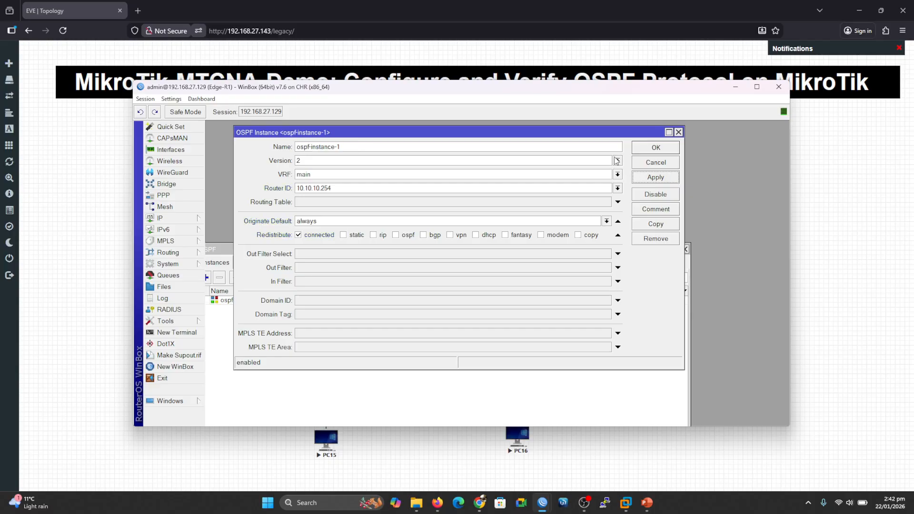
pyautogui.click(656, 148)
pyautogui.moveTo(406, 250); pyautogui.dragTo(461, 169)
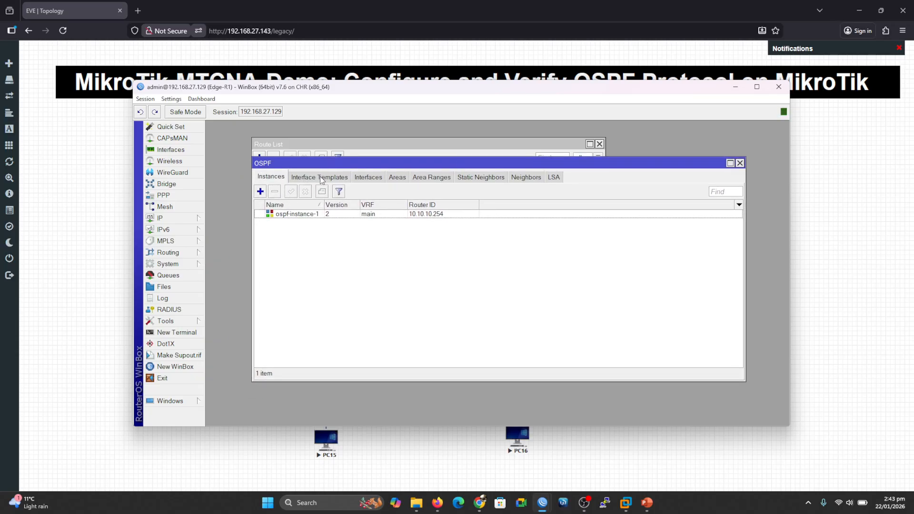
# Delete the inactive Backbone area from the OSPF areas.
pyautogui.click(403, 179)
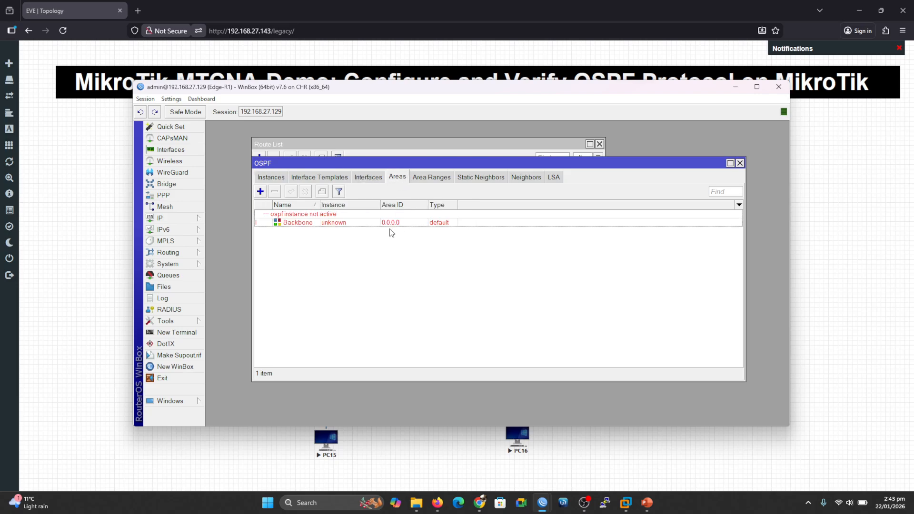
pyautogui.click(326, 224)
pyautogui.click(275, 191)
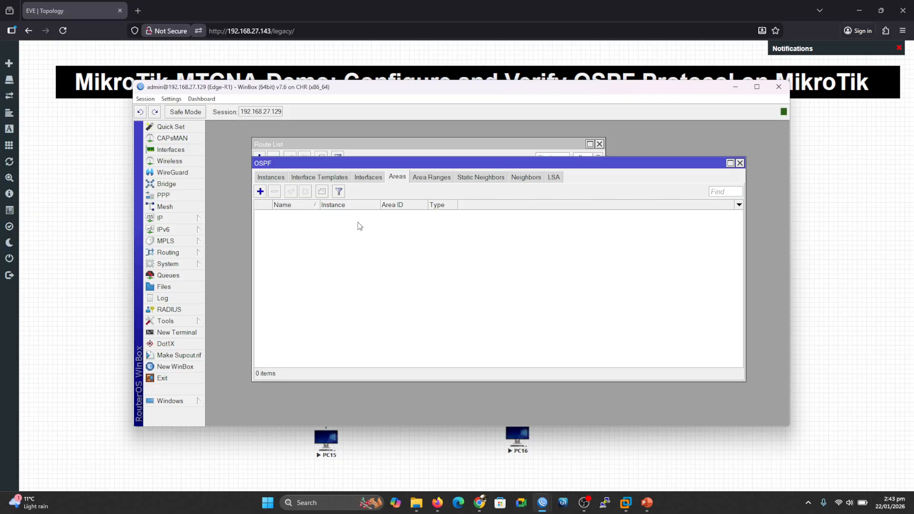
# Create an OSPF area named Backbone for ospf-instance-1 with area ID 0.0.0.0 and type default.
pyautogui.click(260, 191)
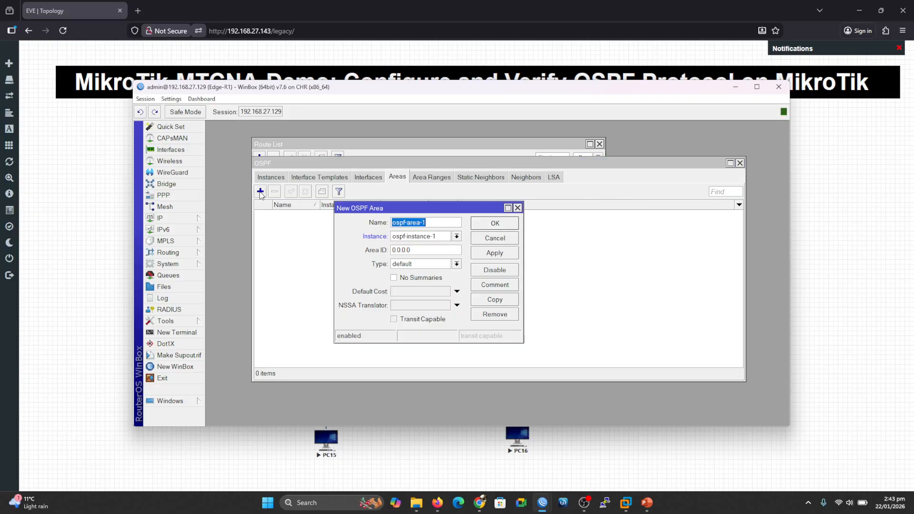
pyautogui.moveTo(394, 210); pyautogui.dragTo(395, 198)
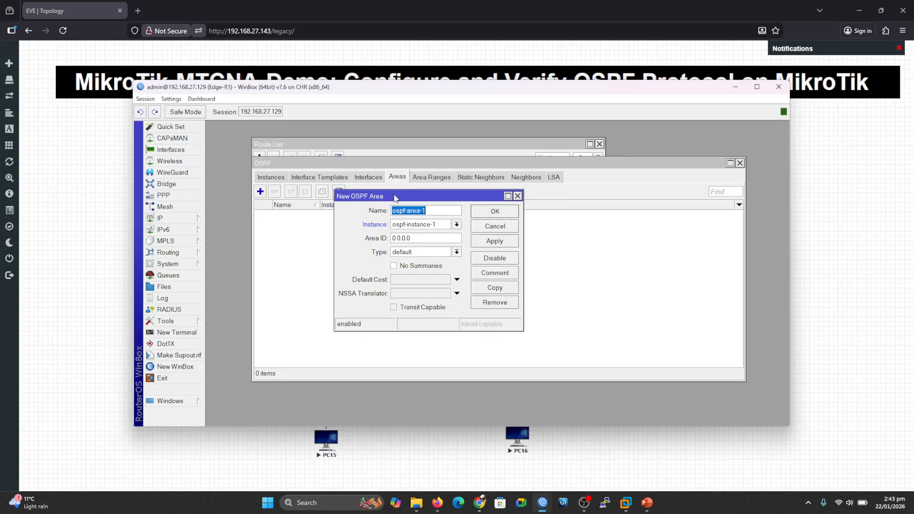
pyautogui.write('Backbone')
pyautogui.moveTo(423, 239); pyautogui.dragTo(391, 238)
pyautogui.click(485, 242)
pyautogui.click(495, 212)
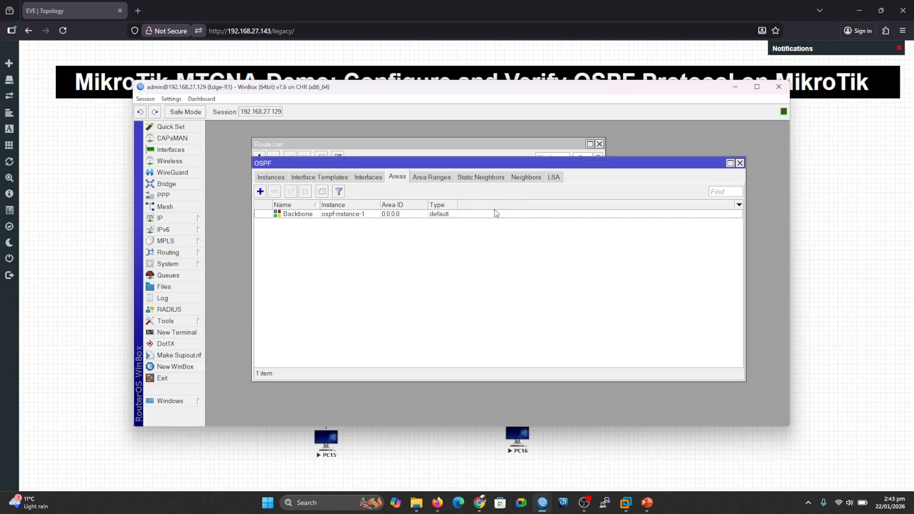
# Delete the inactive LAN entry from the OSPF interface templates.
pyautogui.click(316, 177)
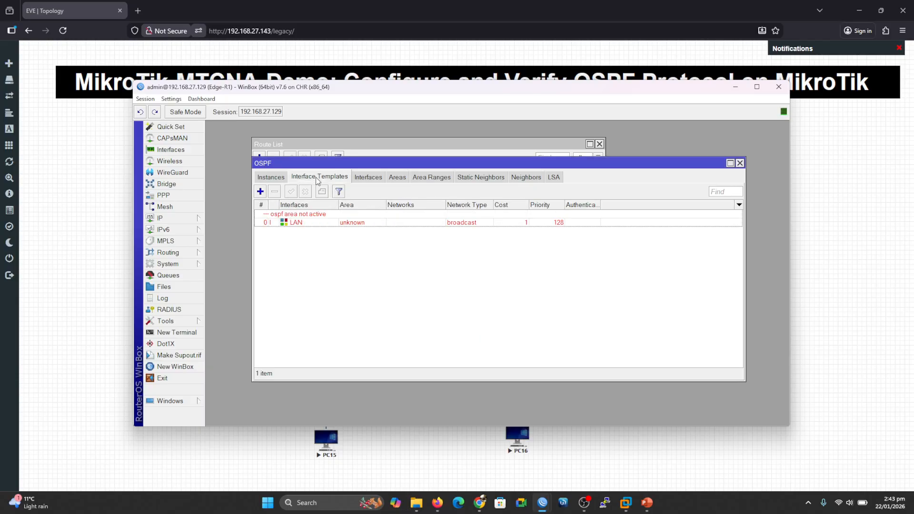
pyautogui.click(286, 215)
pyautogui.click(276, 195)
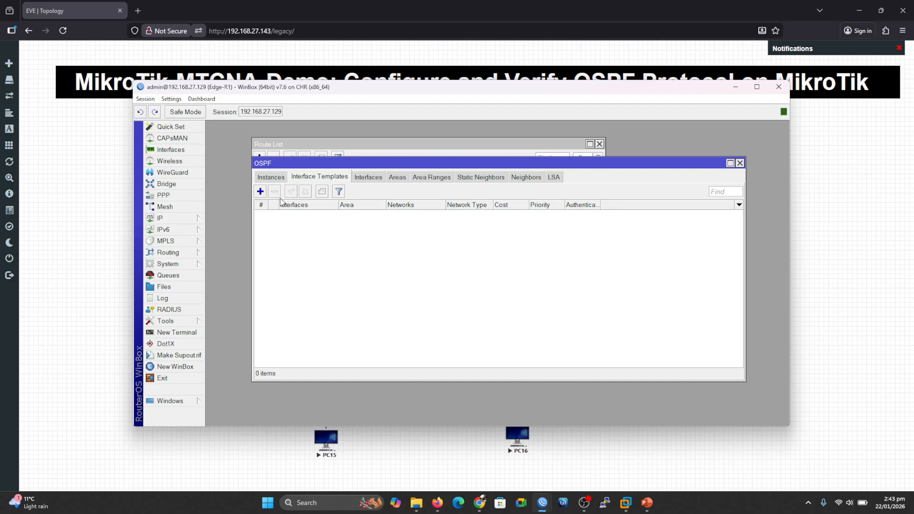
# Start a new OSPF interface template for the LAN interface in the Backbone area.
pyautogui.click(261, 193)
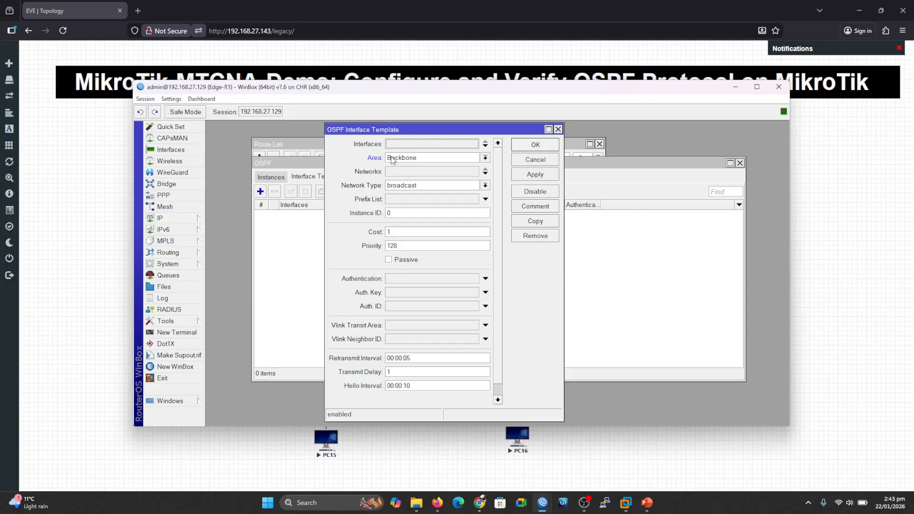
pyautogui.click(415, 149)
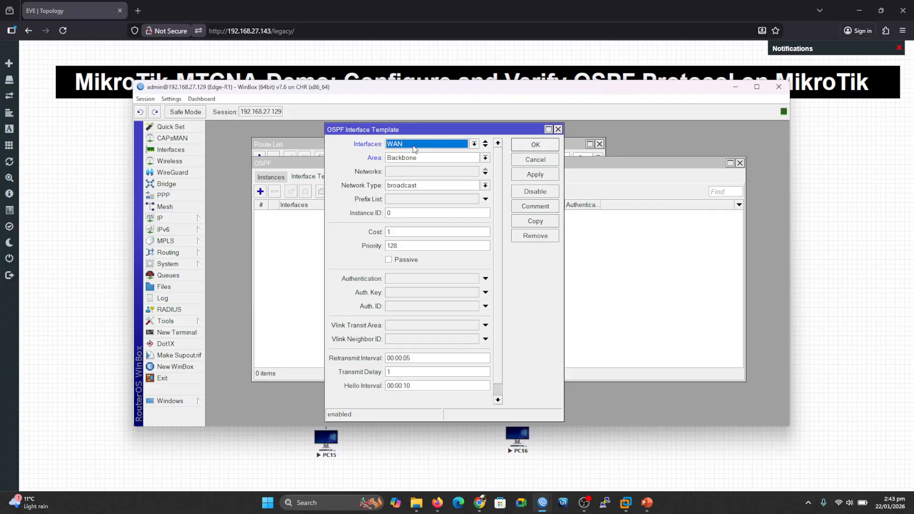
pyautogui.click(474, 144)
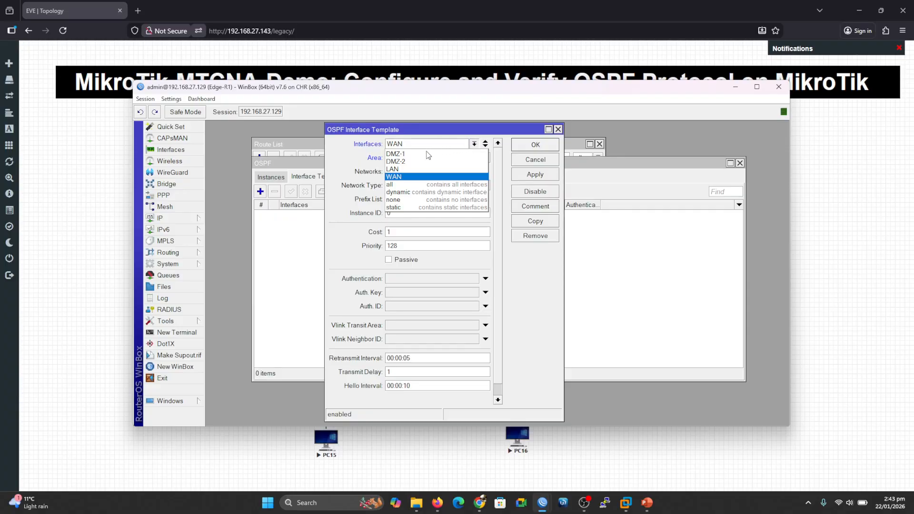
pyautogui.click(406, 168)
# Check Mikrotik1's eth3 LAN link towards the switch in the topology diagram, then return to the interface template.
pyautogui.moveTo(294, 93); pyautogui.dragTo(579, 267)
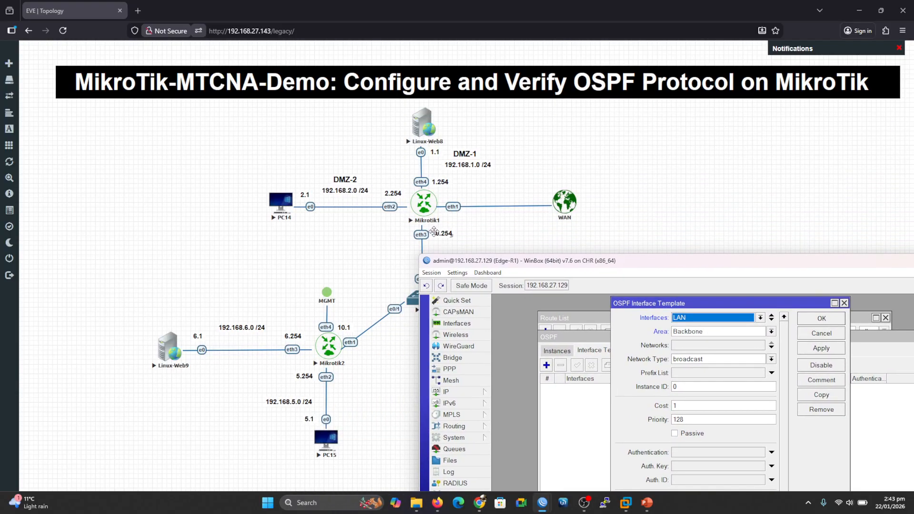
pyautogui.moveTo(447, 228)
pyautogui.mouseDown()
pyautogui.moveTo(426, 222)
pyautogui.moveTo(422, 252)
pyautogui.moveTo(459, 228)
pyautogui.moveTo(443, 222)
pyautogui.mouseUp()
pyautogui.moveTo(408, 258); pyautogui.dragTo(388, 298)
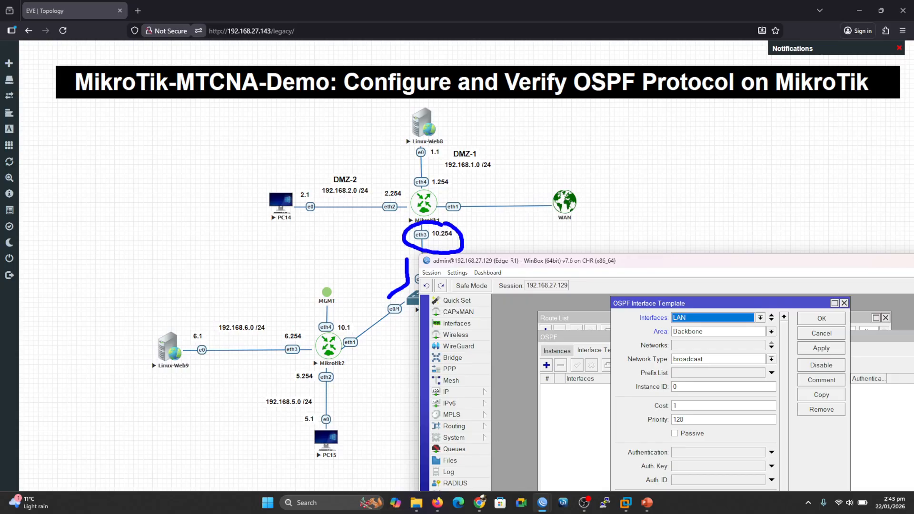
pyautogui.moveTo(543, 263); pyautogui.dragTo(295, 110)
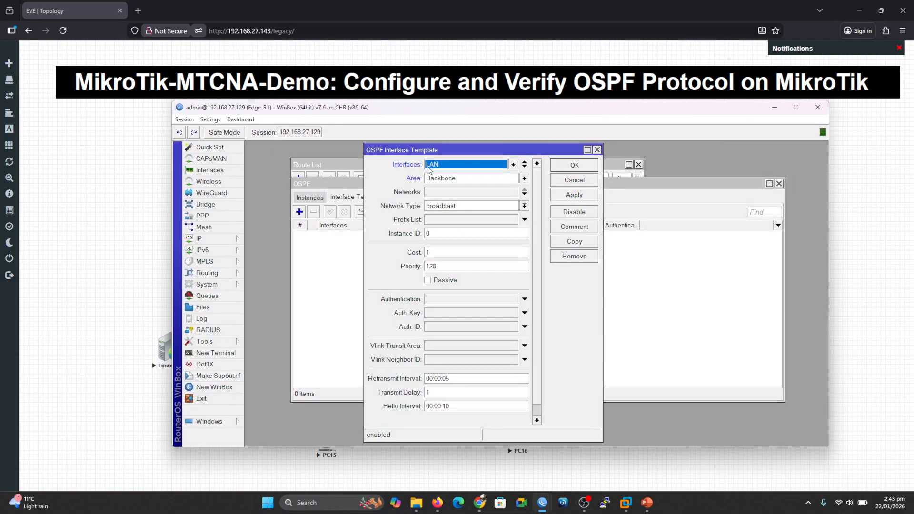
pyautogui.click(525, 166)
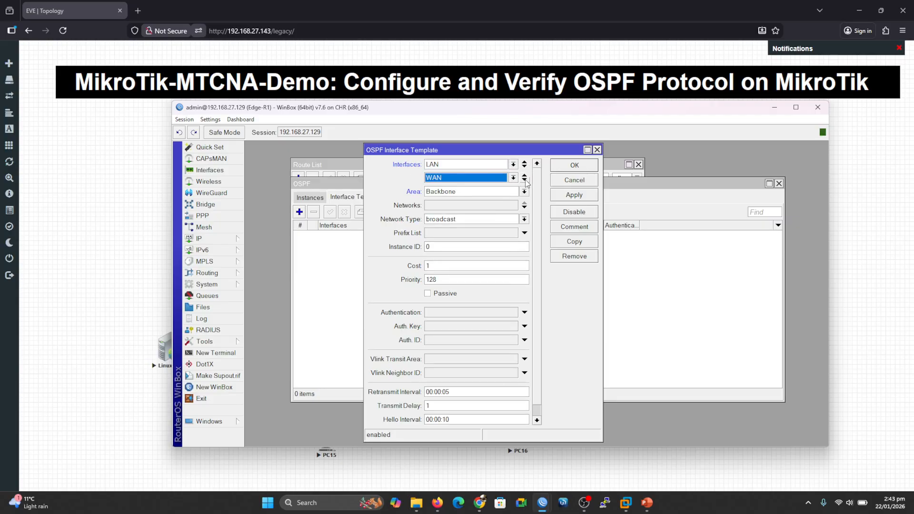
pyautogui.click(524, 179)
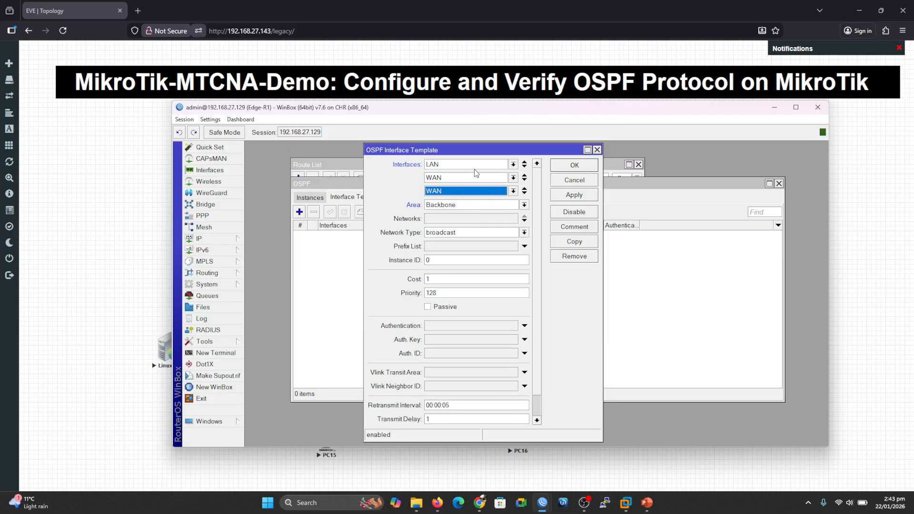
pyautogui.click(525, 175)
pyautogui.click(525, 176)
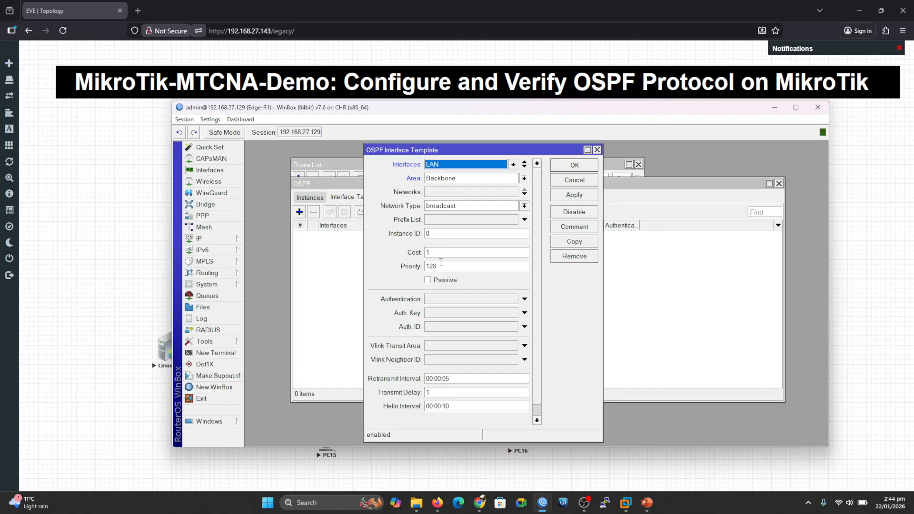
# Apply and save the OSPF interface template for the LAN interface.
pyautogui.click(565, 199)
pyautogui.click(575, 167)
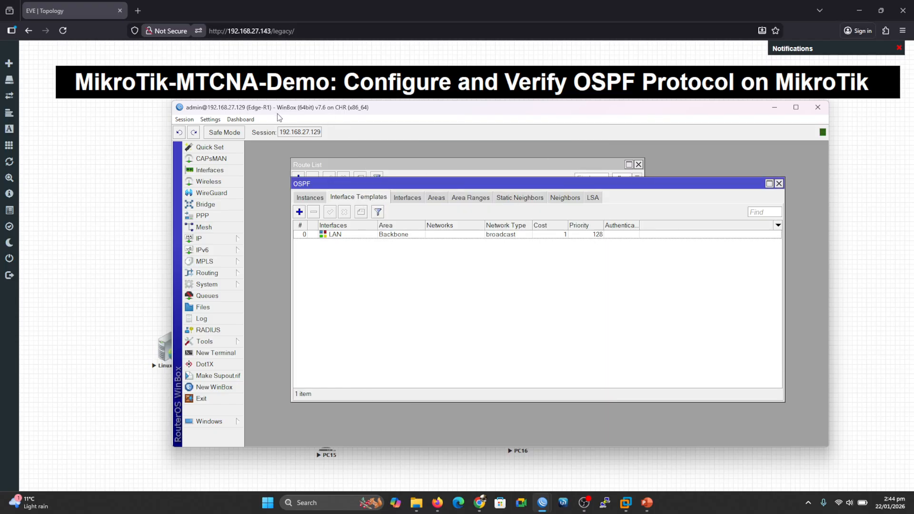
# Switch to the MikroTik-R2 WinBox session and open its OSPF settings.
pyautogui.moveTo(281, 111); pyautogui.dragTo(255, 112)
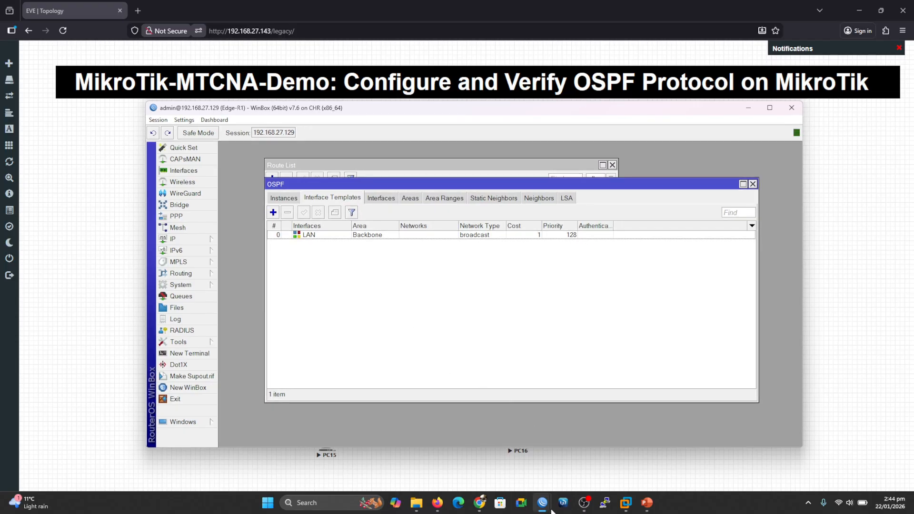
pyautogui.moveTo(552, 511)
pyautogui.moveTo(537, 468)
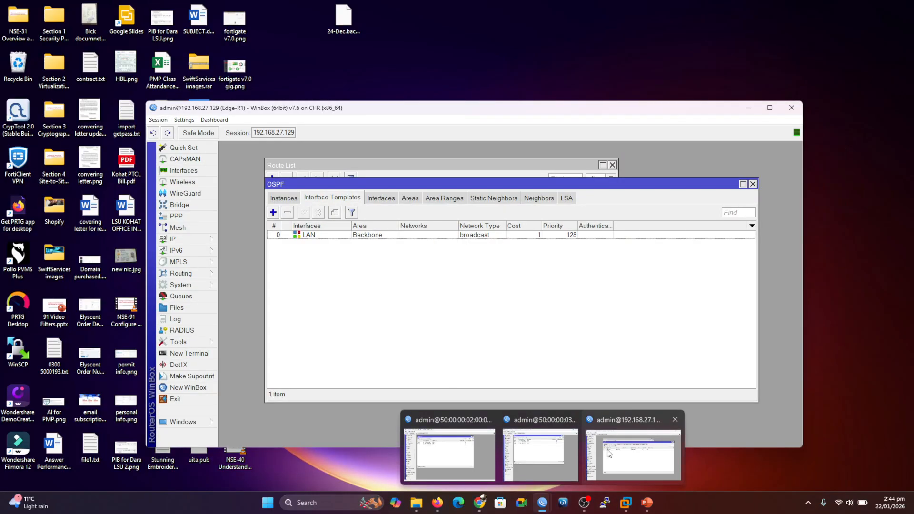
pyautogui.click(633, 455)
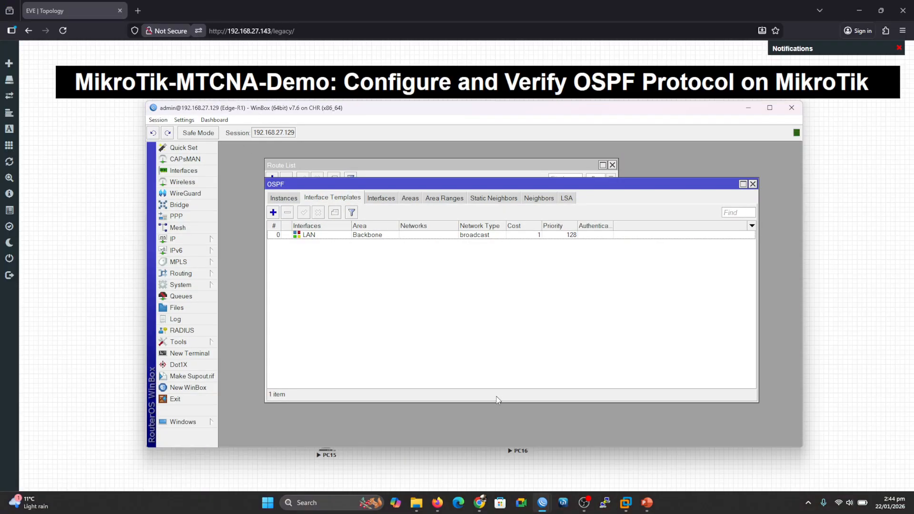
pyautogui.moveTo(547, 498)
pyautogui.moveTo(534, 462)
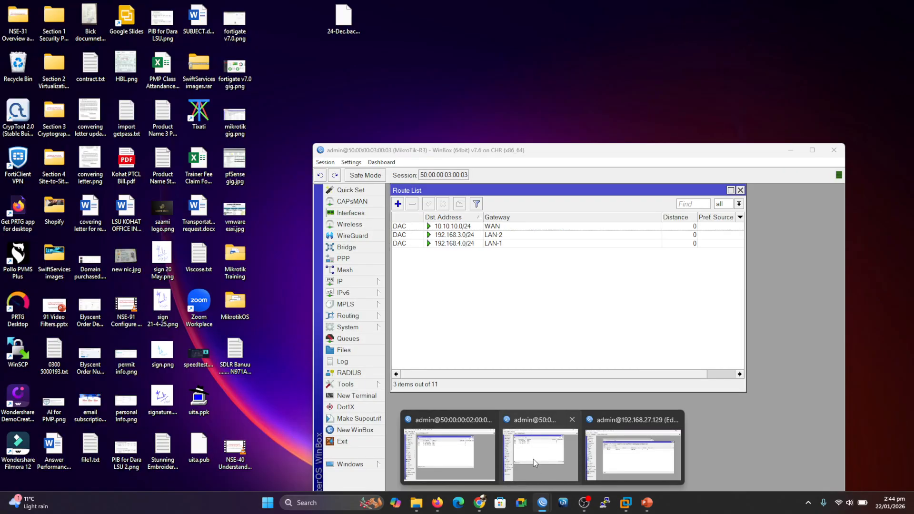
pyautogui.moveTo(628, 457)
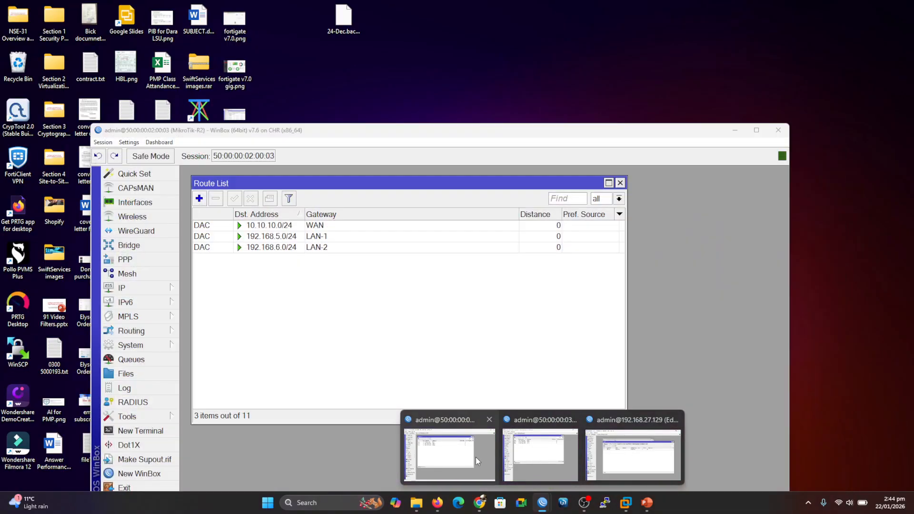
pyautogui.click(476, 457)
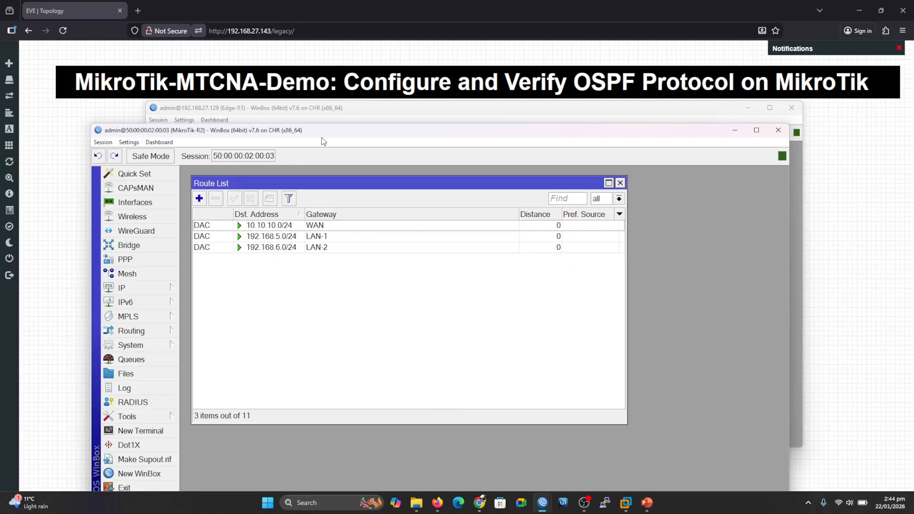
pyautogui.moveTo(319, 133); pyautogui.dragTo(381, 89)
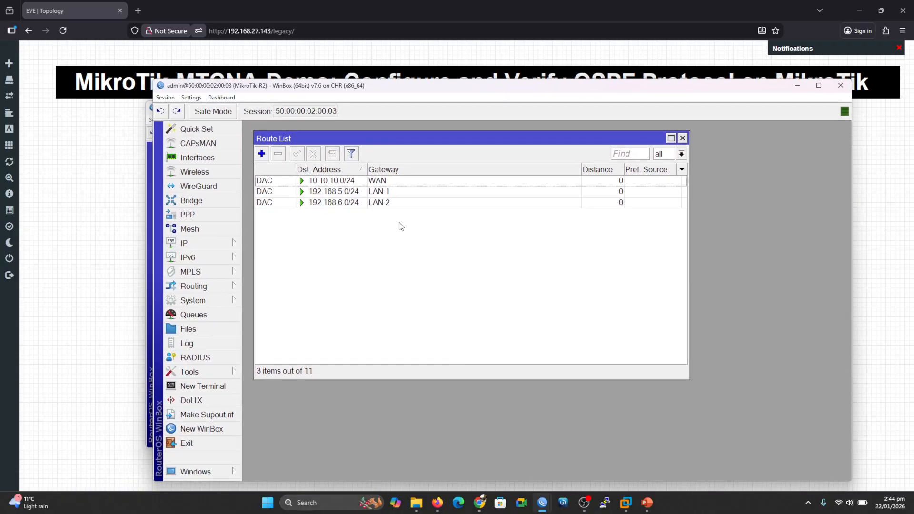
pyautogui.click(204, 287)
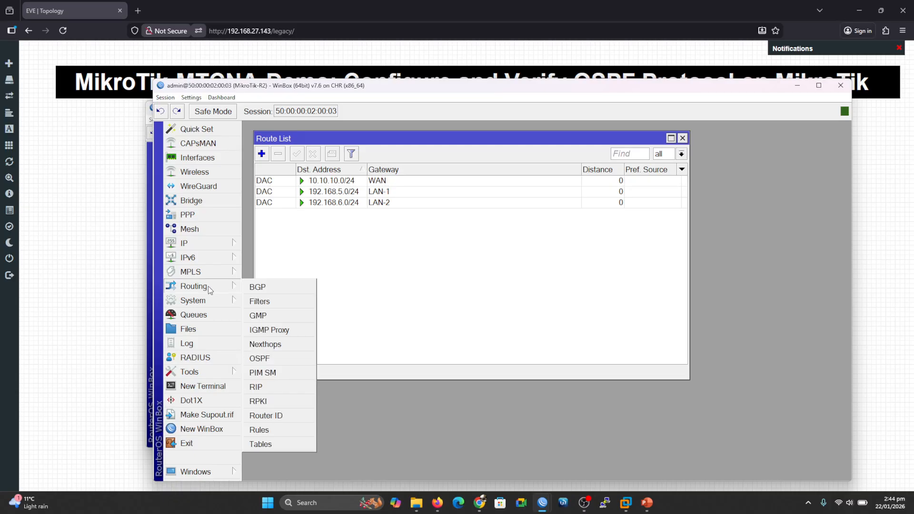
pyautogui.click(267, 361)
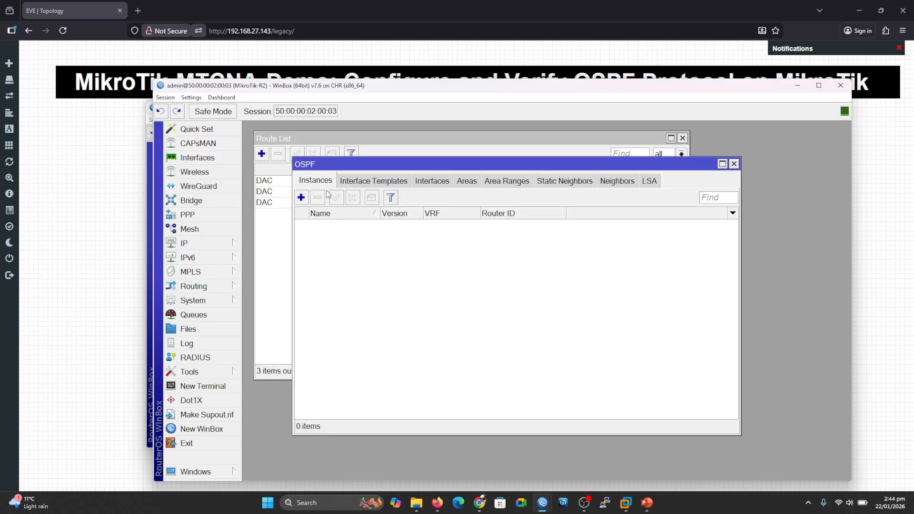
# Create an OSPF instance on MikroTik-R2 with router ID 10.10.10.1 and redistribution of connected routes.
pyautogui.click(301, 197)
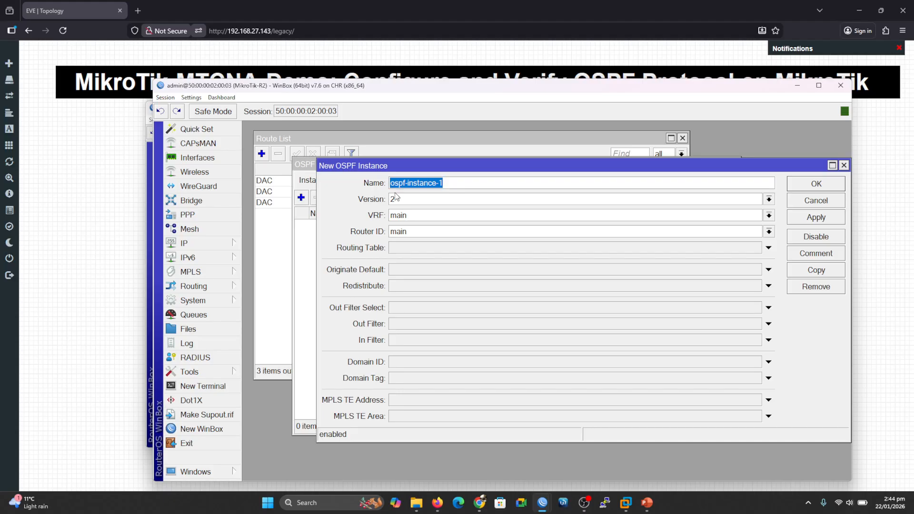
pyautogui.doubleClick(408, 233)
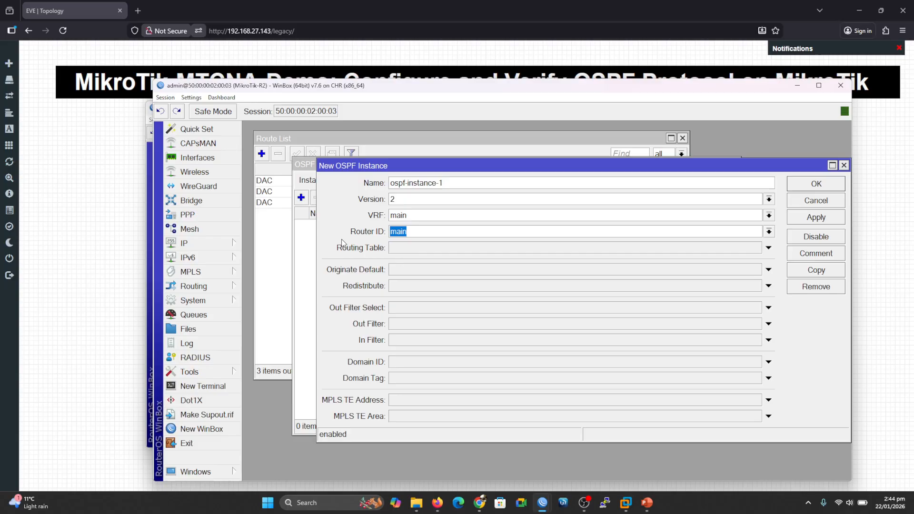
pyautogui.write('10.10.01')
pyautogui.write('.')
pyautogui.press('BackSpace')
pyautogui.press('BackSpace')
pyautogui.write('10.1')
pyautogui.click(395, 287)
pyautogui.click(394, 286)
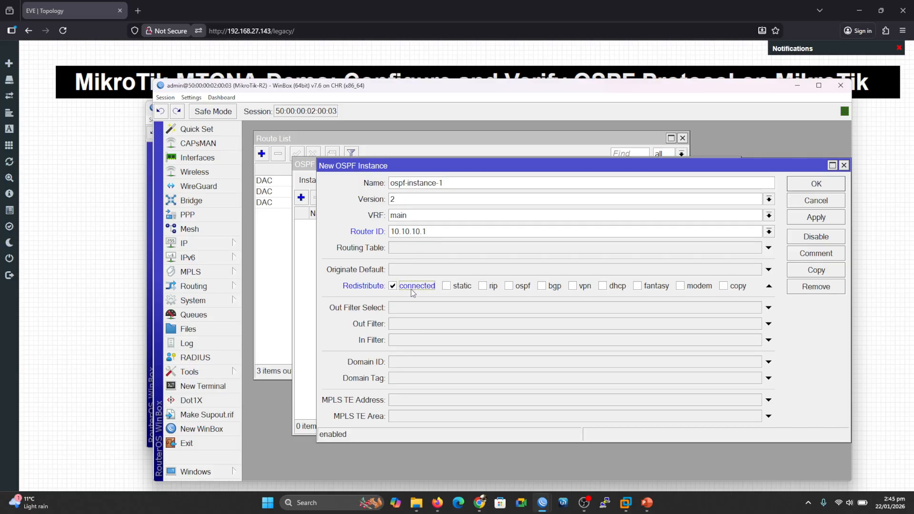
pyautogui.click(803, 220)
pyautogui.click(824, 187)
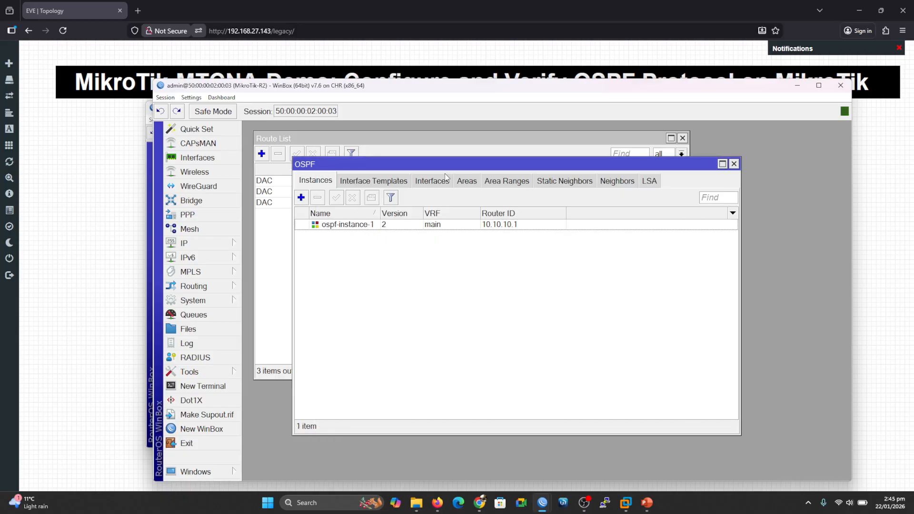
# Add an OSPF area named Backbone to ospf-instance-1 on MikroTik-R2, keeping area ID 0.0.0.0.
pyautogui.click(467, 181)
pyautogui.click(302, 198)
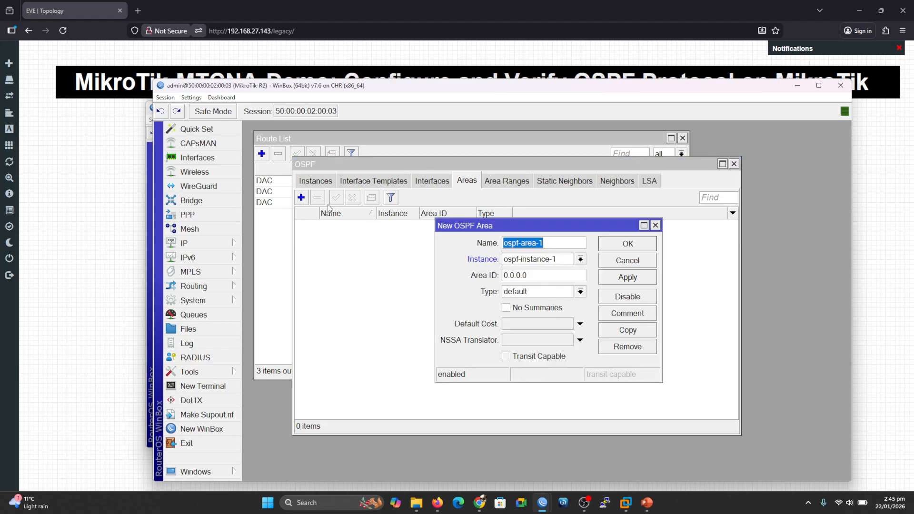
pyautogui.write('B')
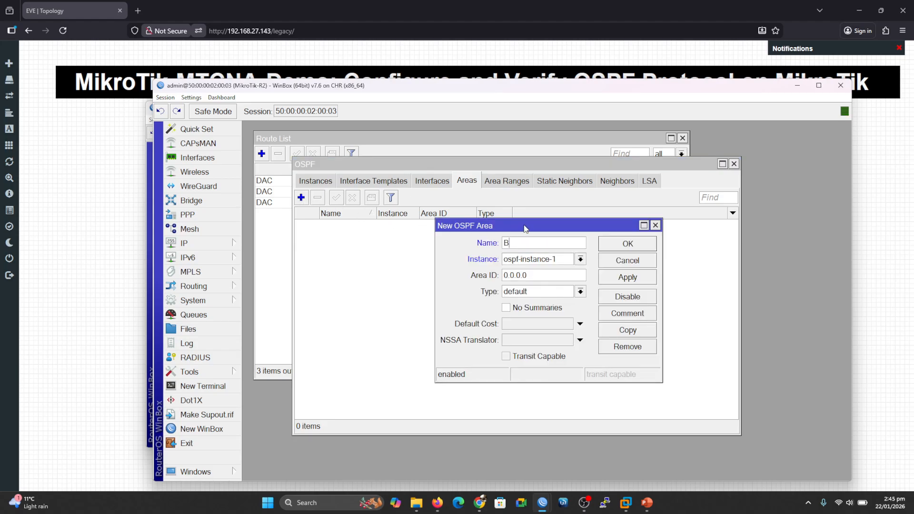
pyautogui.write('ackbone')
pyautogui.doubleClick(532, 275)
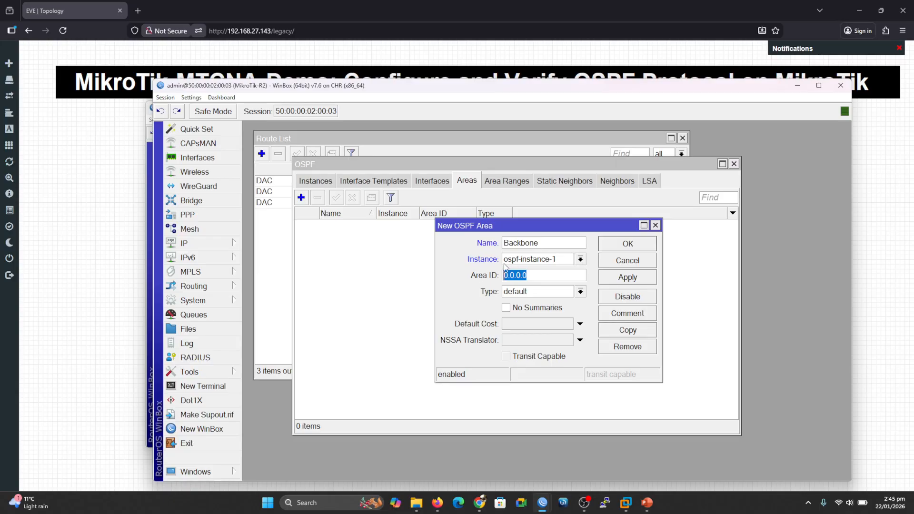
pyautogui.click(614, 279)
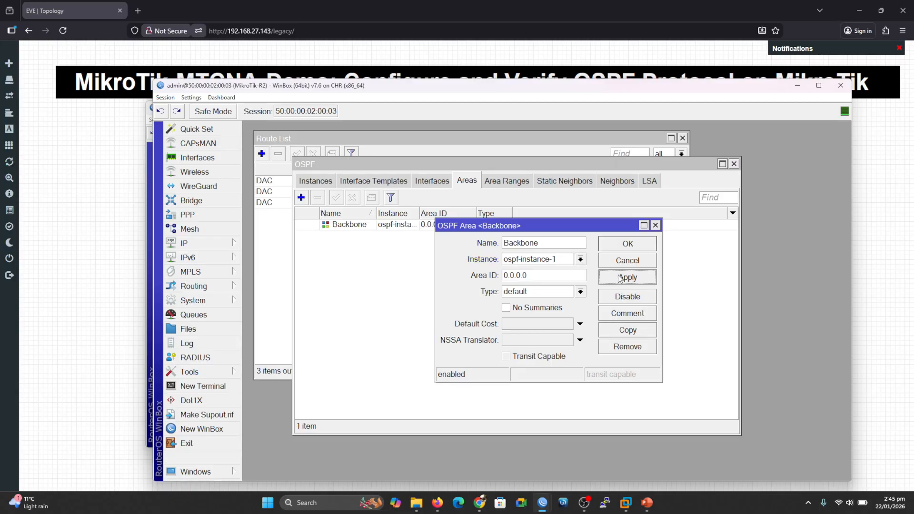
pyautogui.click(635, 247)
# Start a new OSPF interface template on MikroTik-R2 for the WAN interface in the Backbone area.
pyautogui.click(381, 185)
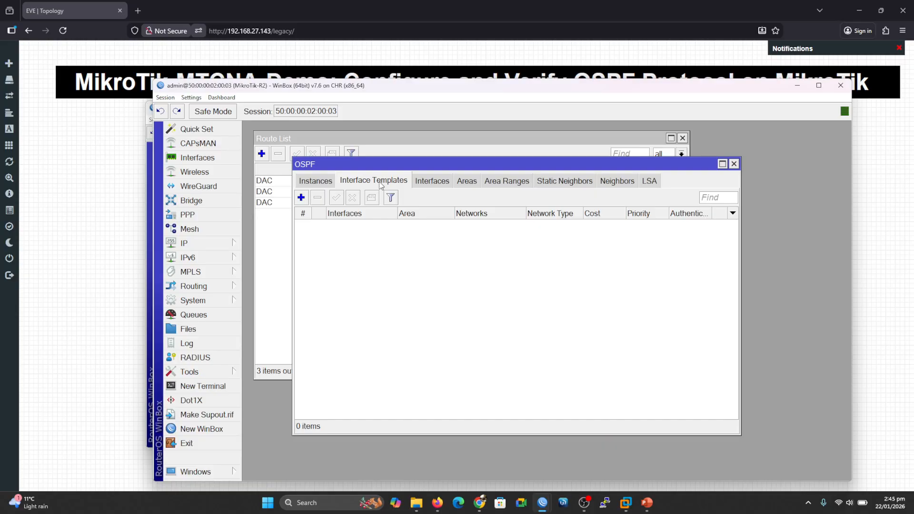
pyautogui.click(302, 198)
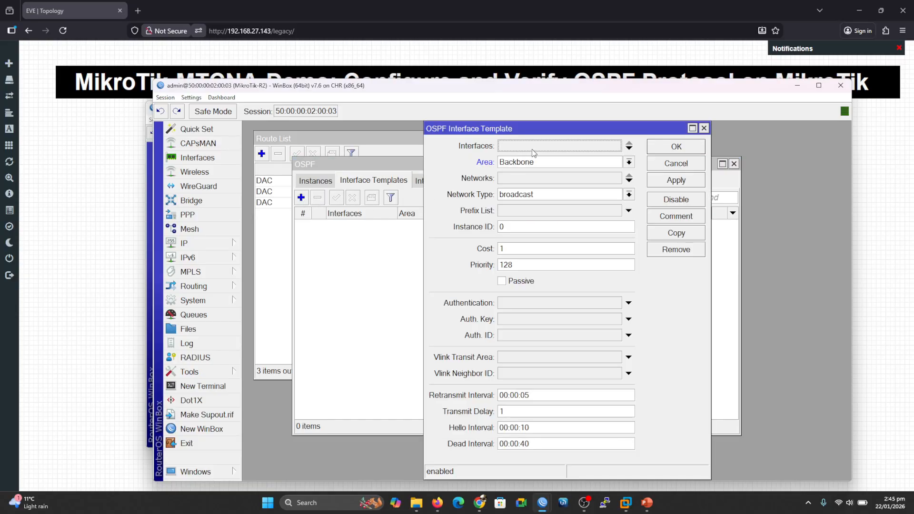
pyautogui.click(547, 147)
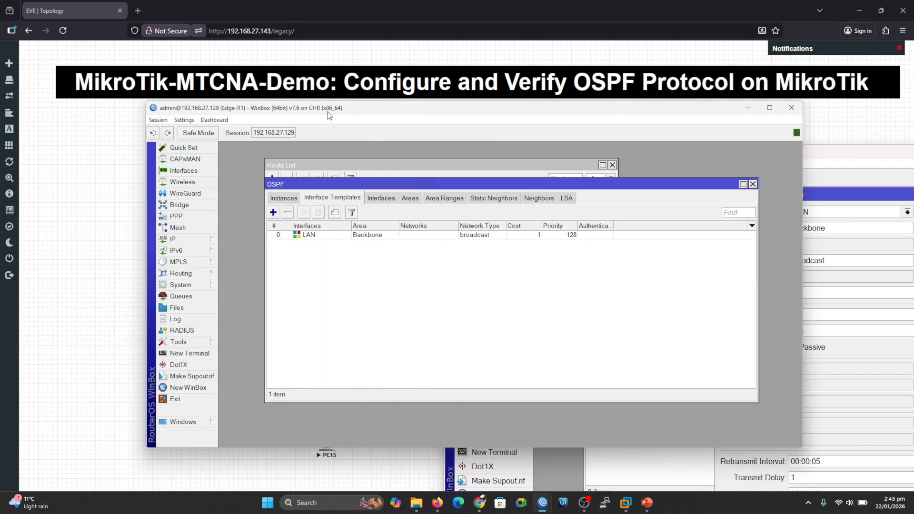
# Uncover the topology diagram and check Mikrotik2's eth1 link towards the switch.
pyautogui.click(749, 113)
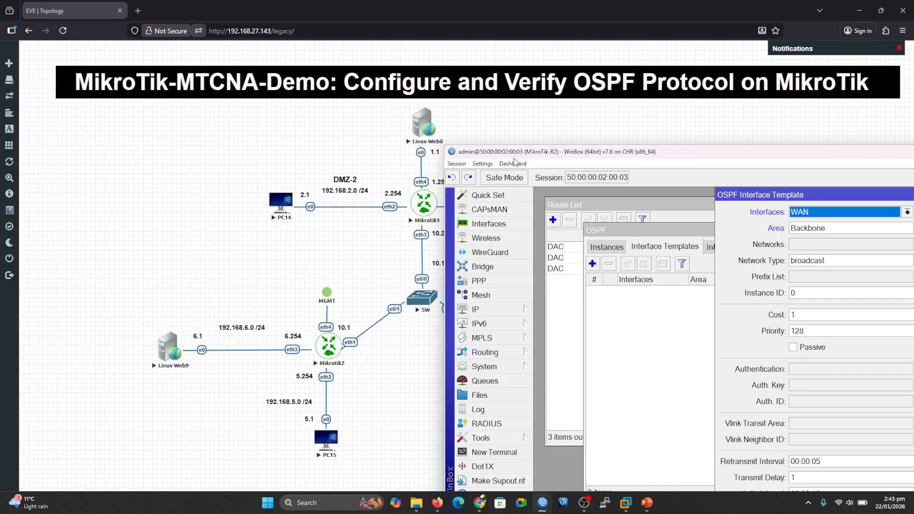
pyautogui.moveTo(514, 157); pyautogui.dragTo(537, 161)
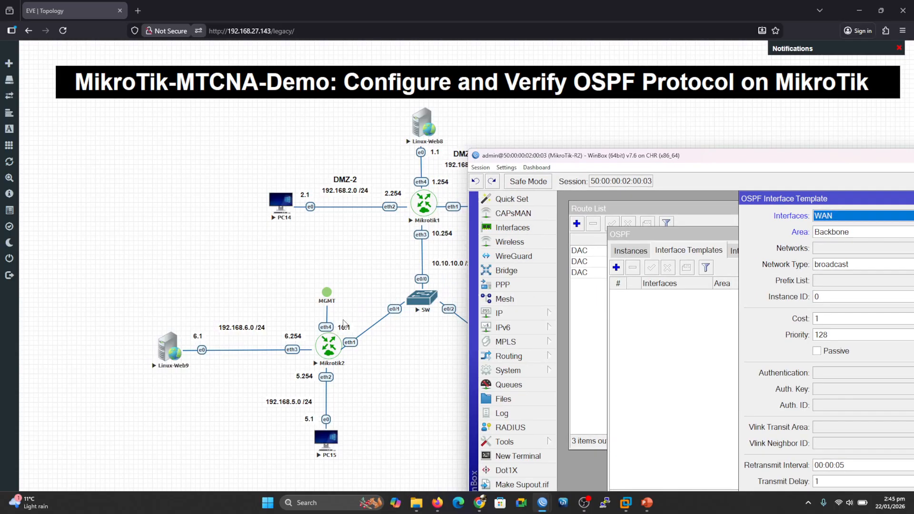
pyautogui.moveTo(348, 360)
pyautogui.mouseDown()
pyautogui.moveTo(403, 315)
pyautogui.moveTo(406, 323)
pyautogui.mouseUp()
# Return to MikroTik-R2's WAN interface template, then apply and save it.
pyautogui.moveTo(594, 160); pyautogui.dragTo(259, 113)
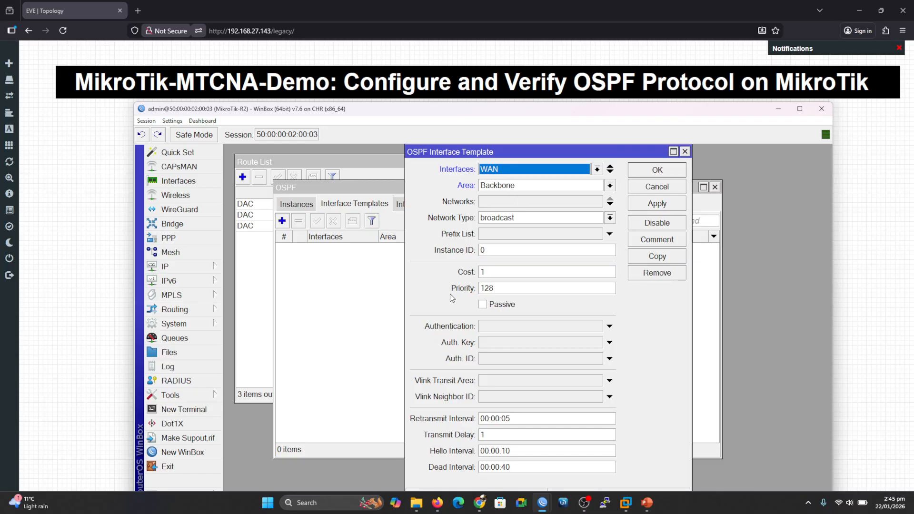
pyautogui.click(665, 204)
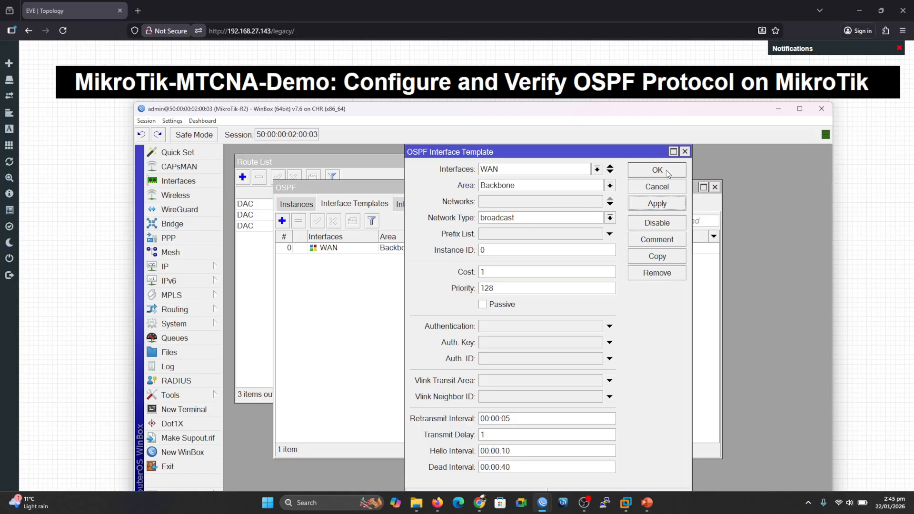
pyautogui.click(667, 172)
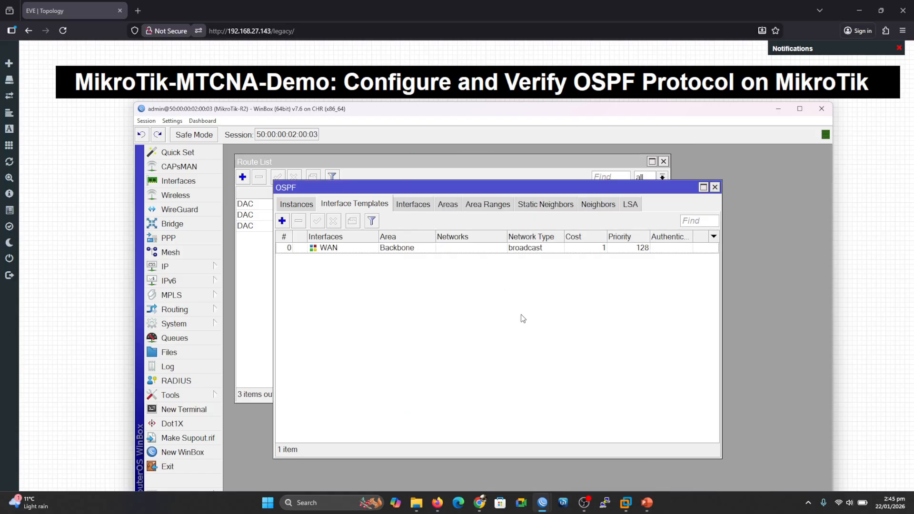
# Switch to the MikroTik-R3 WinBox session and open its list of OSPF instances.
pyautogui.moveTo(542, 503)
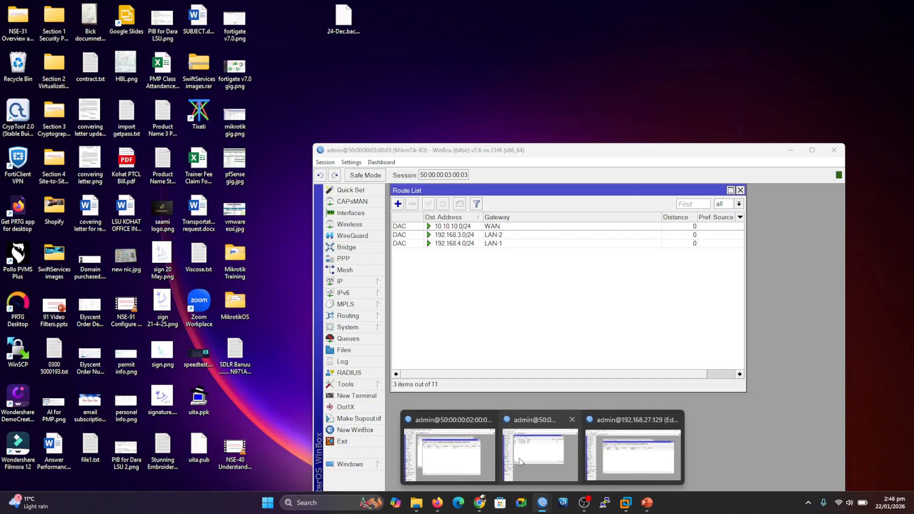
pyautogui.click(531, 453)
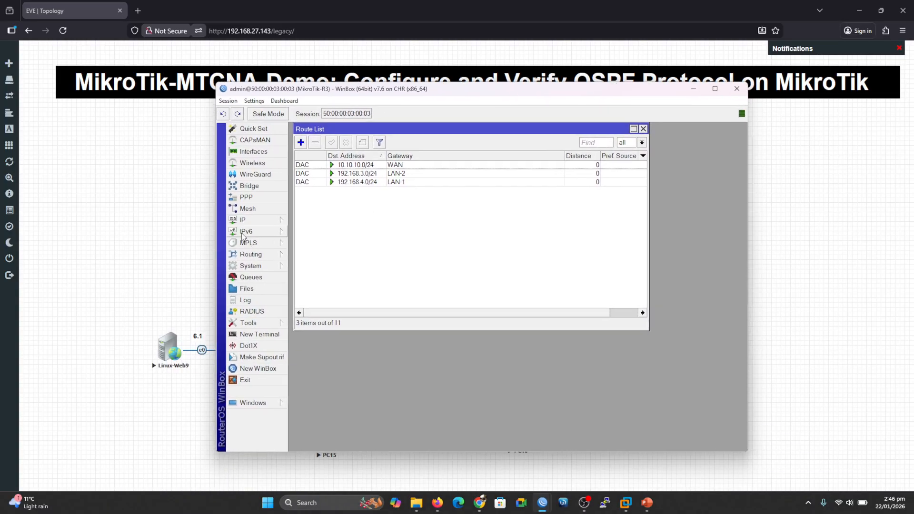
pyautogui.click(252, 254)
pyautogui.click(314, 317)
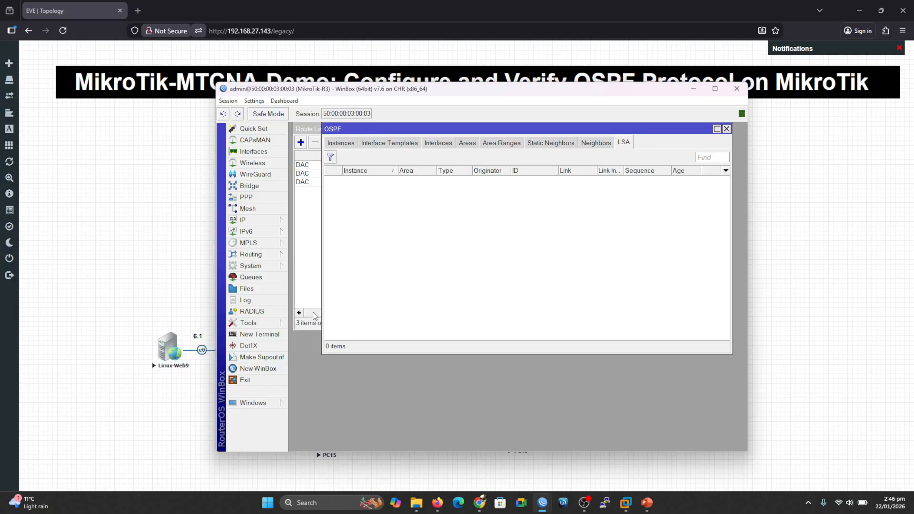
pyautogui.click(340, 144)
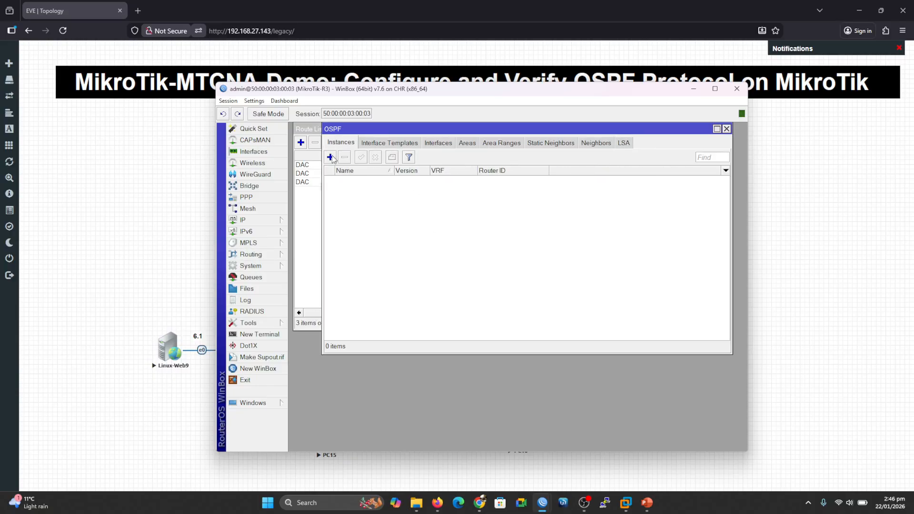
# Create an OSPF instance on MikroTik-R3 with router ID 10.10.10.3 and redistribution of connected routes.
pyautogui.click(330, 157)
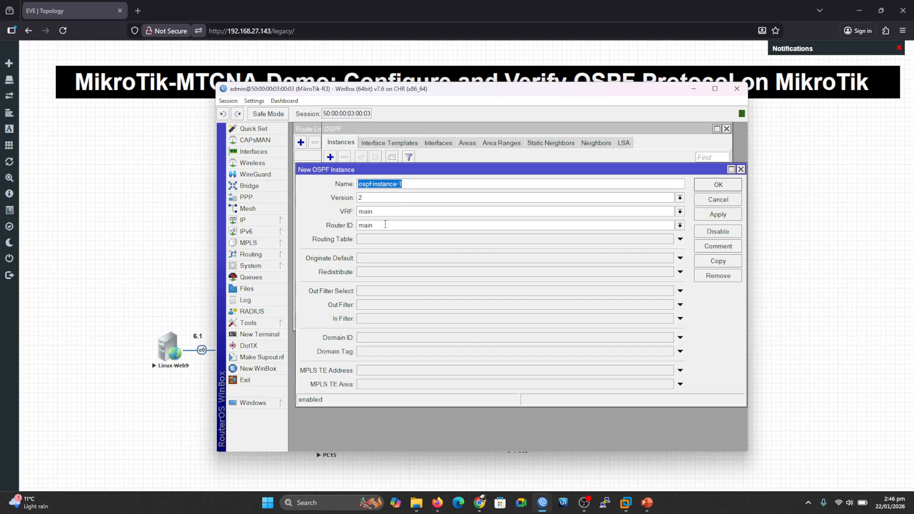
pyautogui.moveTo(385, 224); pyautogui.dragTo(358, 227)
pyautogui.write('10.10.10.3')
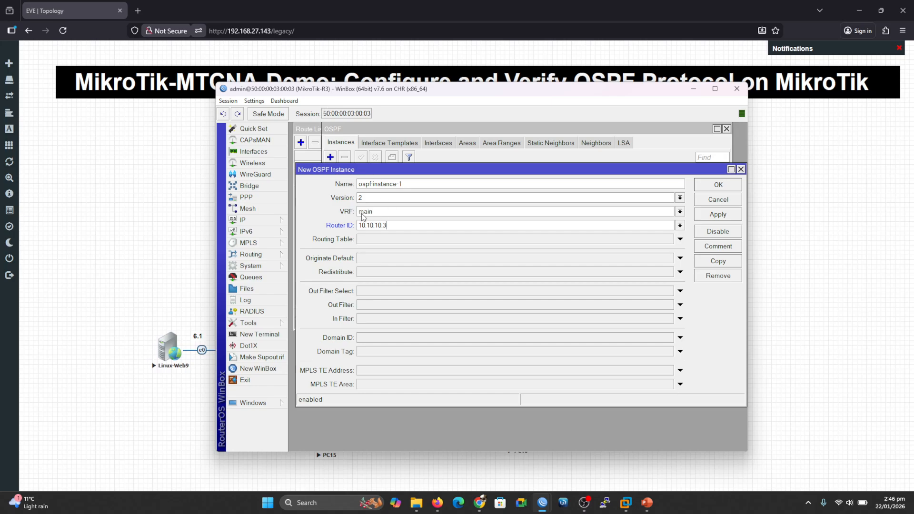
pyautogui.click(358, 274)
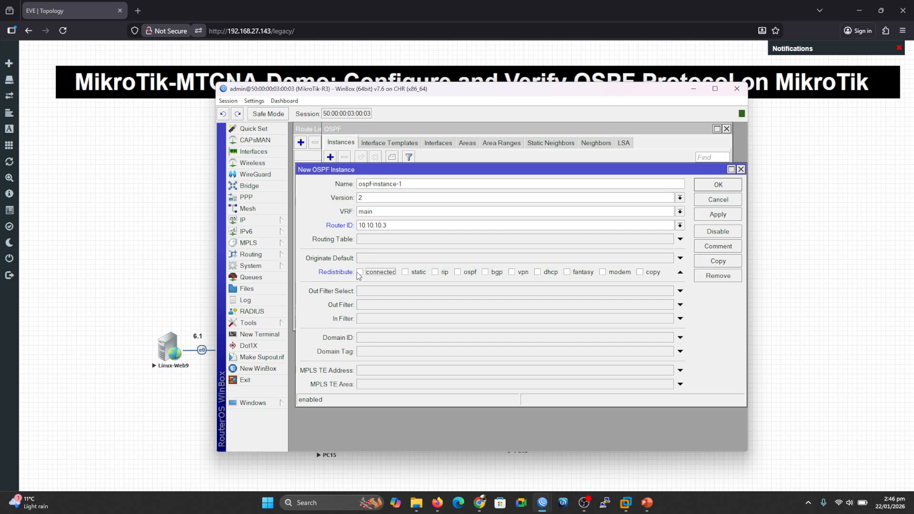
pyautogui.click(360, 272)
pyautogui.click(711, 215)
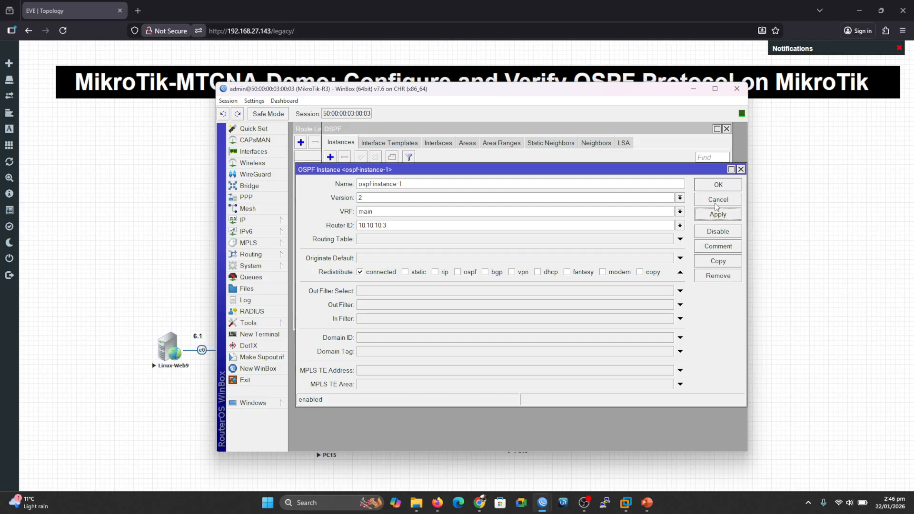
pyautogui.click(718, 185)
# Add an OSPF area named Backbone with area ID 0.0.0.0 for ospf-instance-1 on MikroTik-R3.
pyautogui.click(468, 144)
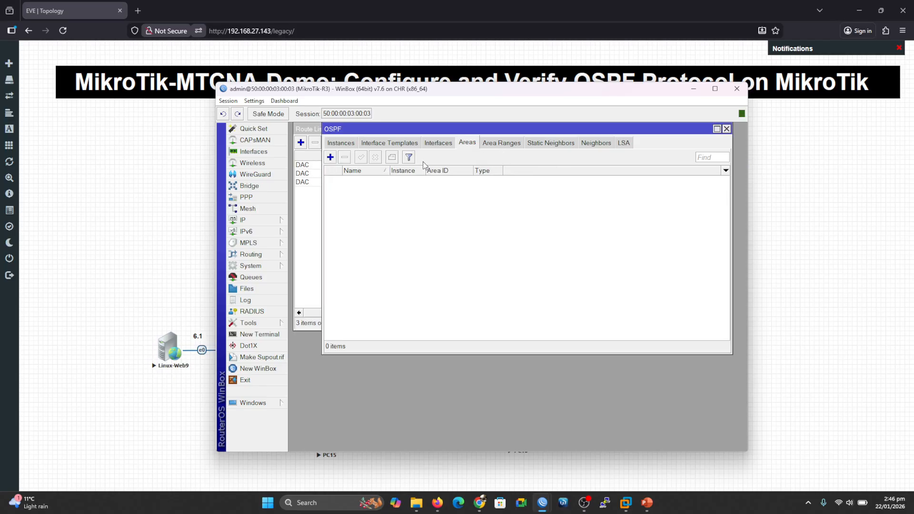
pyautogui.click(331, 157)
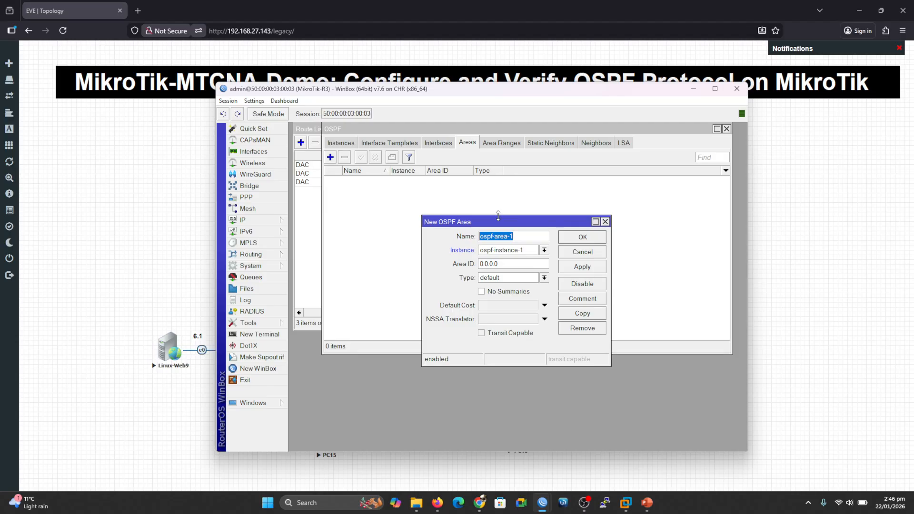
pyautogui.write('Backbone')
pyautogui.moveTo(498, 264); pyautogui.dragTo(459, 274)
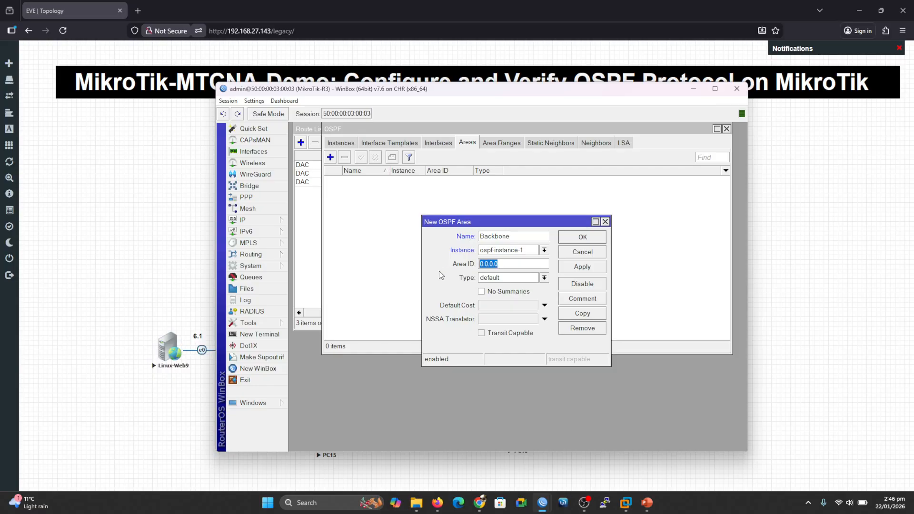
pyautogui.click(579, 268)
pyautogui.click(584, 238)
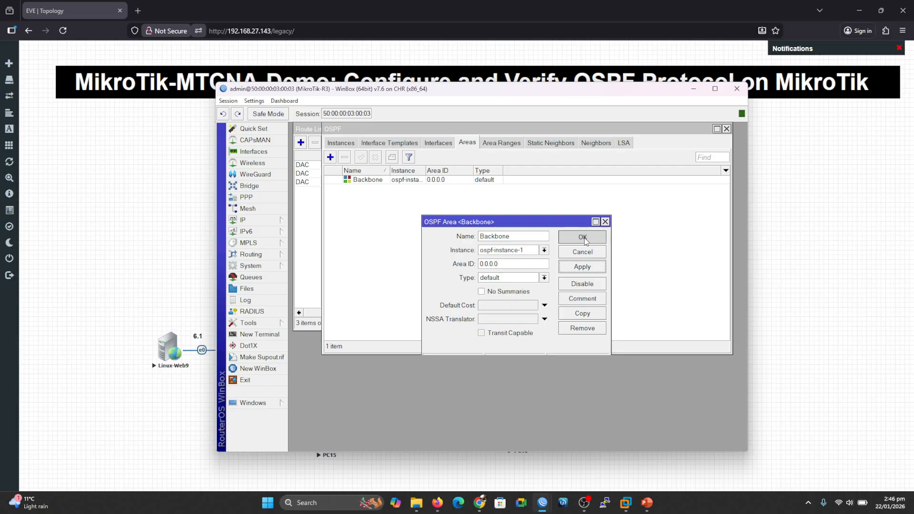
# Create an OSPF interface template on MikroTik-R3 for the WAN interface in the Backbone area, with network type broadcast.
pyautogui.click(399, 143)
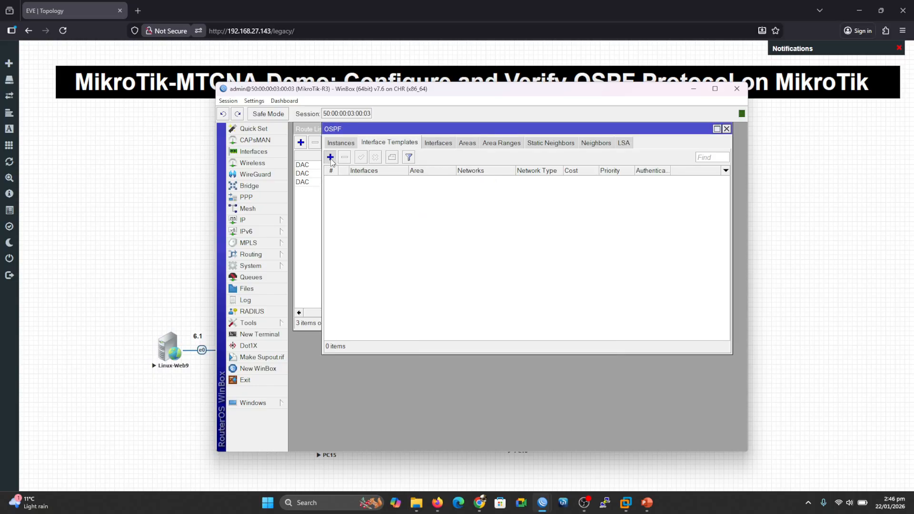
pyautogui.click(330, 157)
pyautogui.click(490, 159)
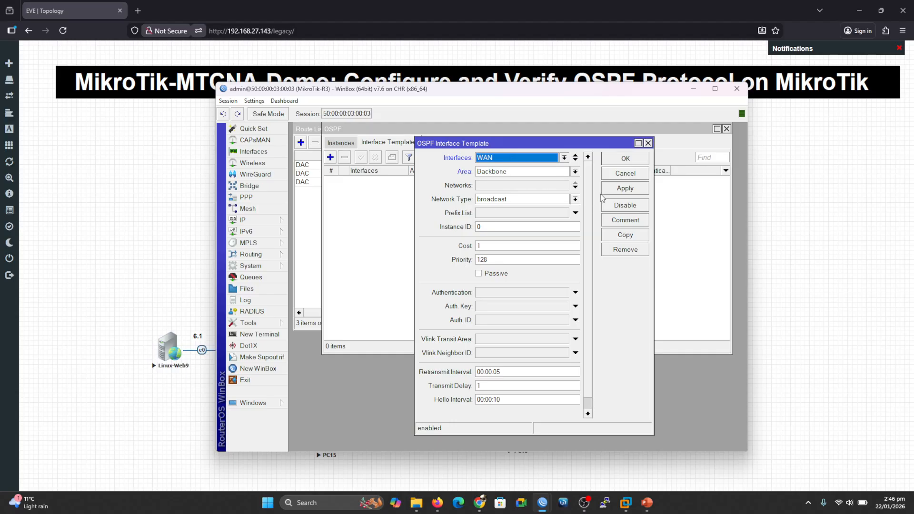
pyautogui.click(635, 190)
pyautogui.click(642, 163)
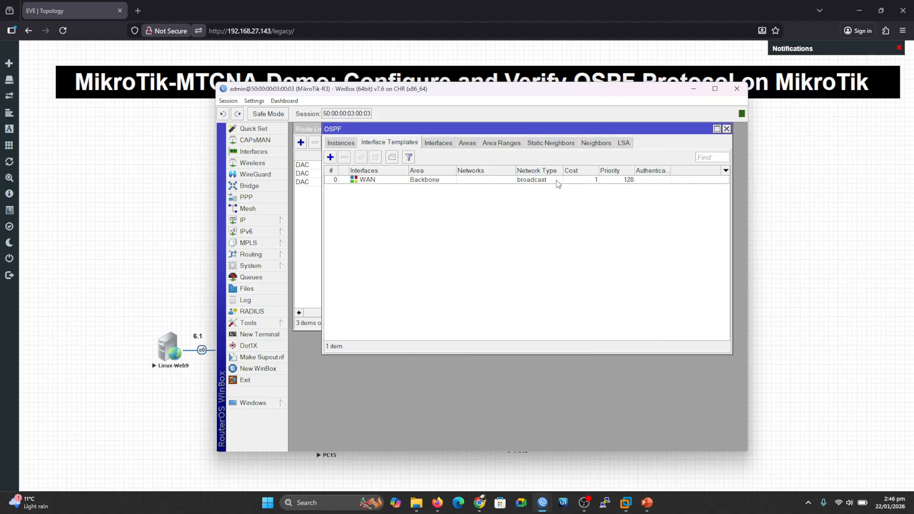
# Switch to the MikroTik-R2 session and examine its route list for OSPF-learned networks, their gateways and distances.
pyautogui.moveTo(542, 501)
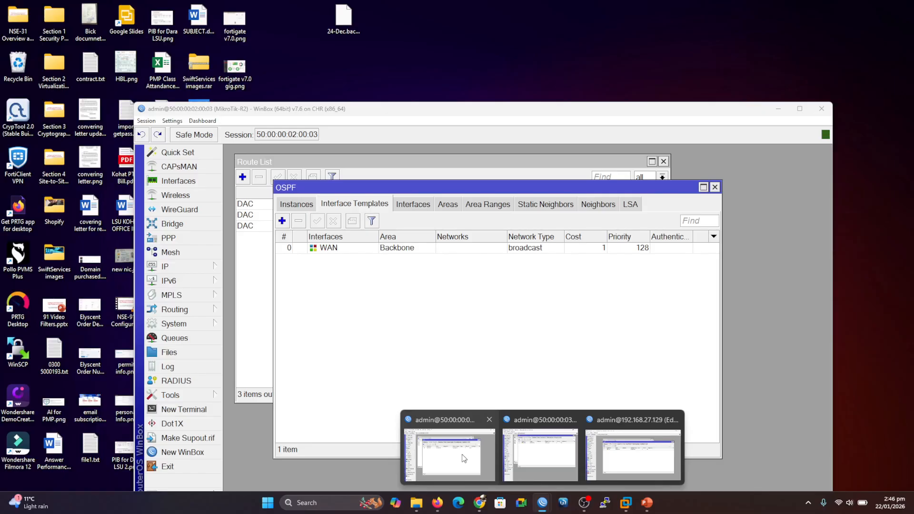
pyautogui.click(464, 458)
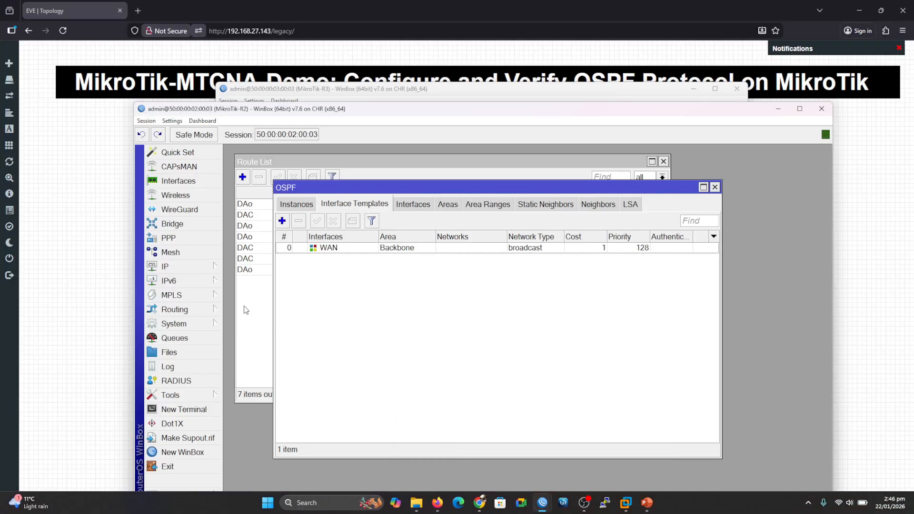
pyautogui.click(246, 310)
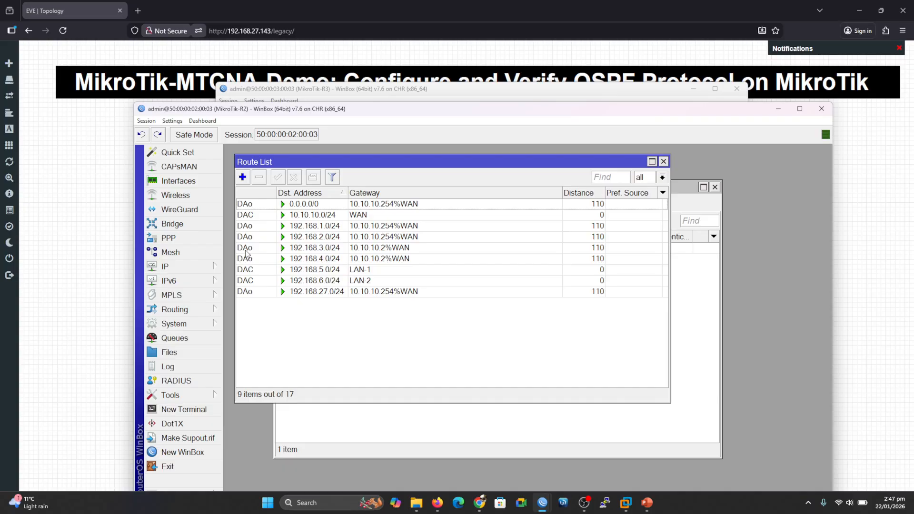
pyautogui.moveTo(246, 254)
pyautogui.moveTo(609, 233); pyautogui.dragTo(624, 228)
pyautogui.moveTo(334, 231); pyautogui.dragTo(319, 232)
pyautogui.moveTo(327, 254); pyautogui.dragTo(350, 252)
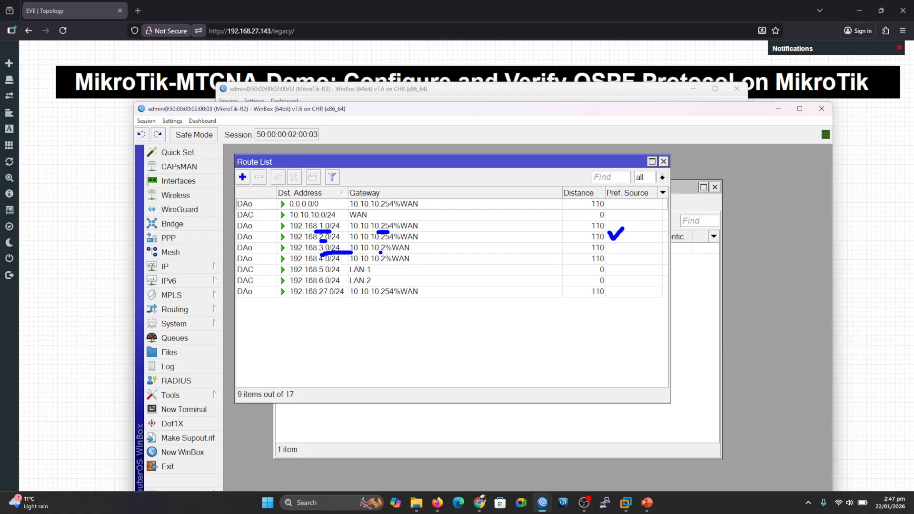
pyautogui.moveTo(341, 266); pyautogui.dragTo(358, 265)
pyautogui.press('Escape')
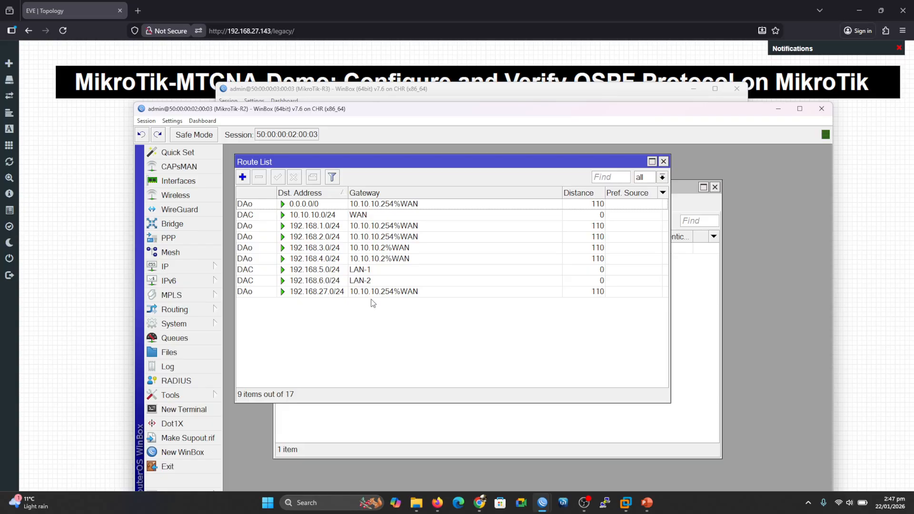
# Uncover the MikroTik-R3 session and examine the OSPF-learned routes in its route list.
pyautogui.moveTo(296, 110); pyautogui.dragTo(339, 173)
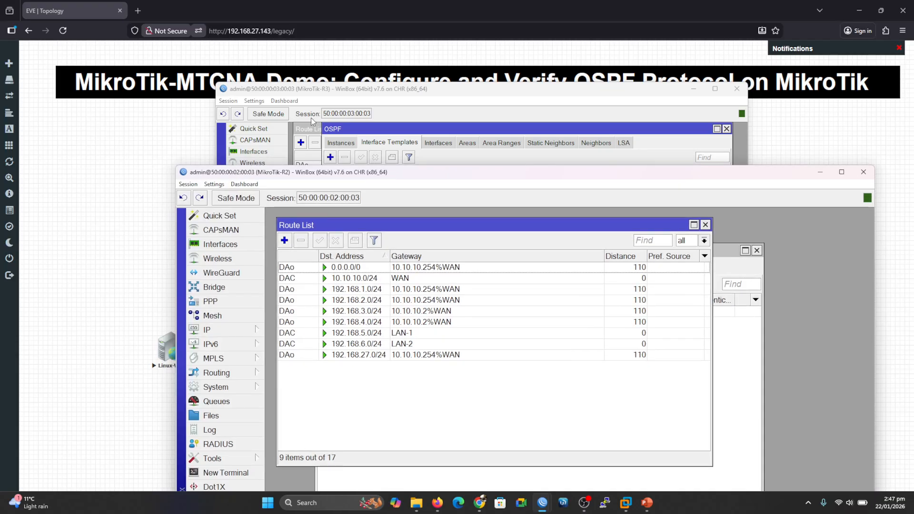
pyautogui.click(338, 99)
pyautogui.click(317, 253)
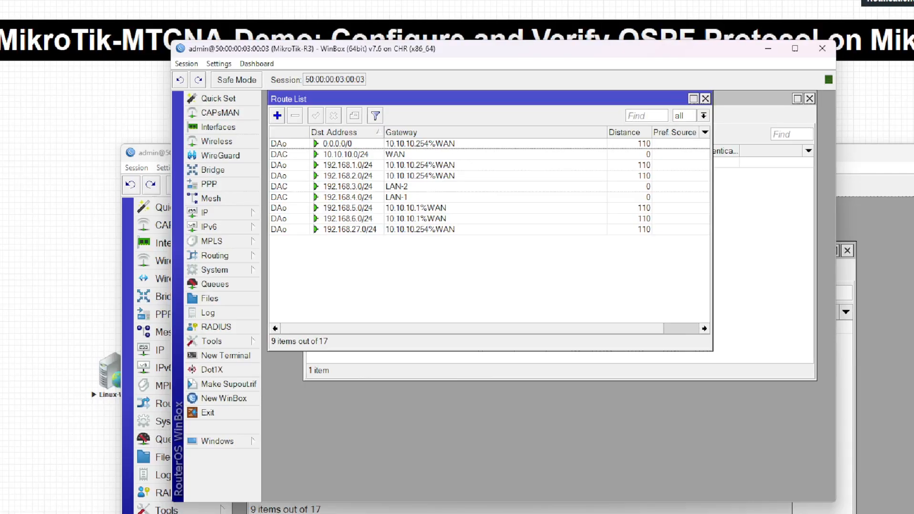
pyautogui.moveTo(364, 164); pyautogui.dragTo(365, 219)
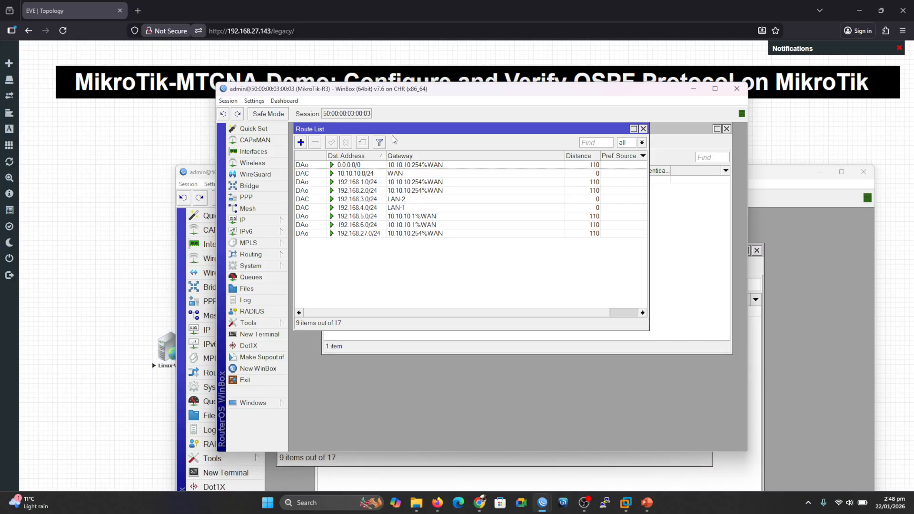
# Return to the topology diagram and start a Wireshark capture on interface e0/0 of the switch SW.
pyautogui.click(694, 90)
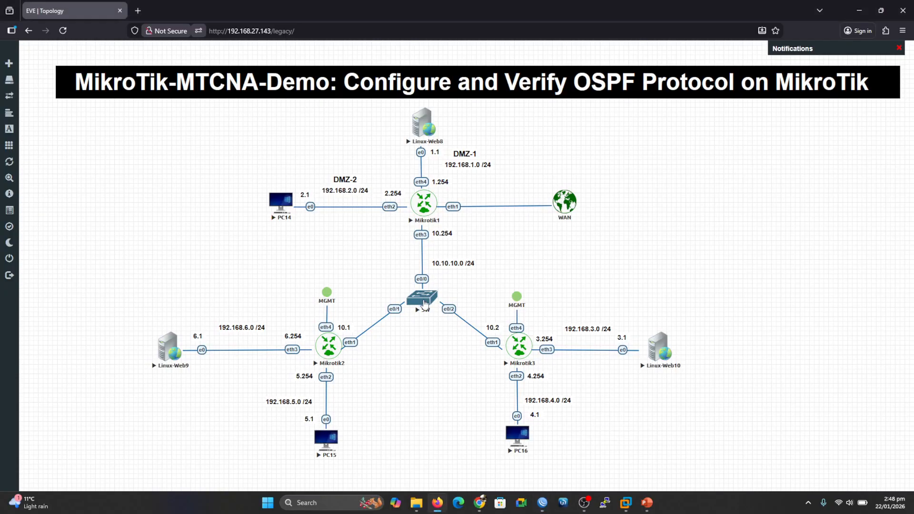
pyautogui.click(425, 304)
pyautogui.moveTo(457, 378)
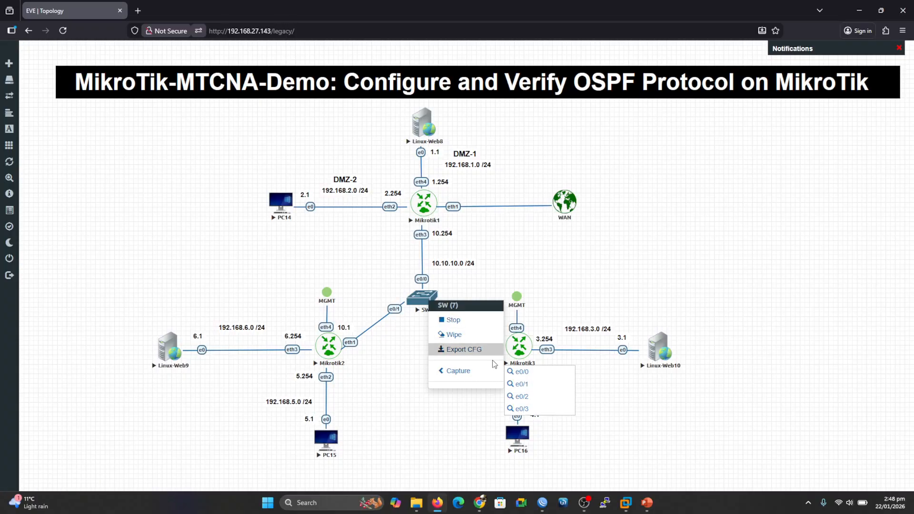
pyautogui.click(525, 373)
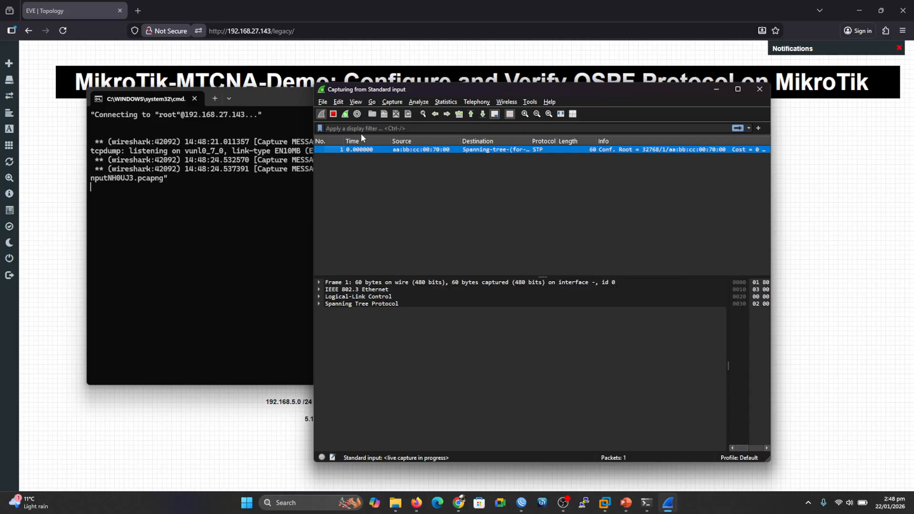
# Filter the live Wireshark capture to show only ospf packets.
pyautogui.click(373, 127)
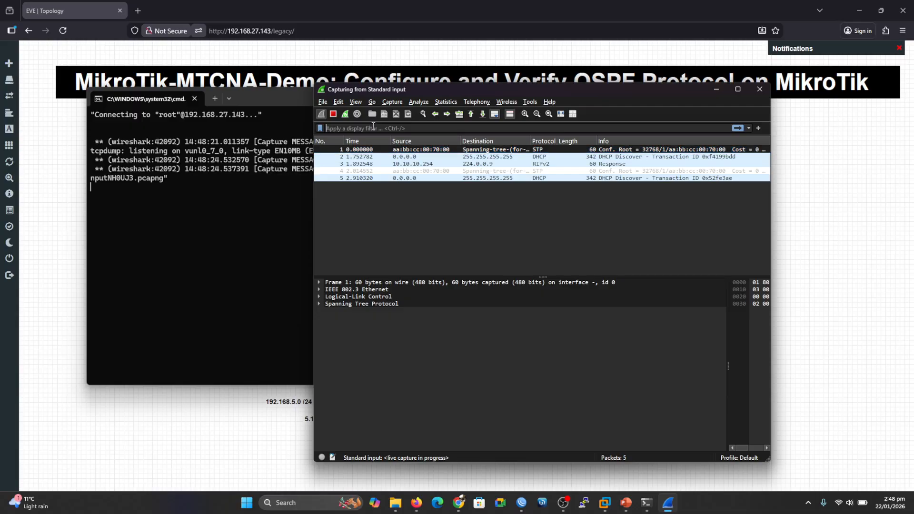
pyautogui.write('ospf')
pyautogui.press('Return')
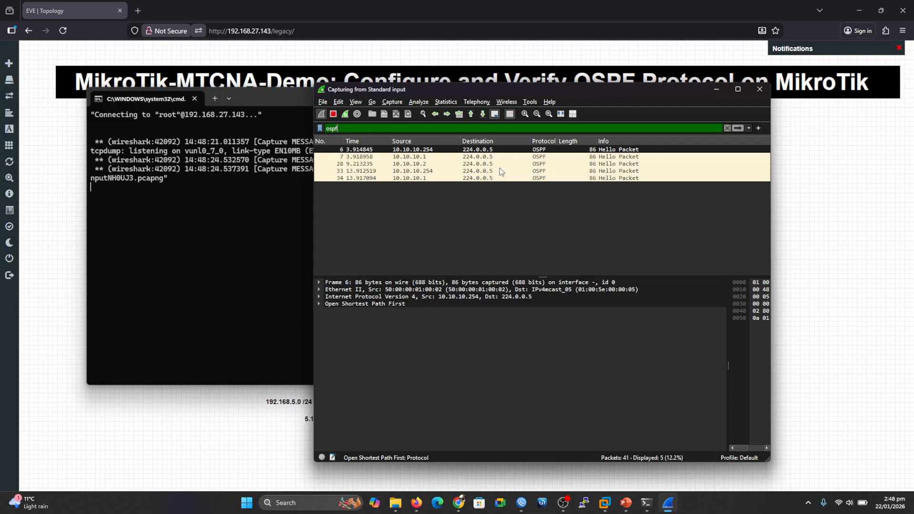
# Select a Hello packet sent by 10.10.10.1 and examine the version, source router and area ID in its OSPF header.
pyautogui.click(412, 178)
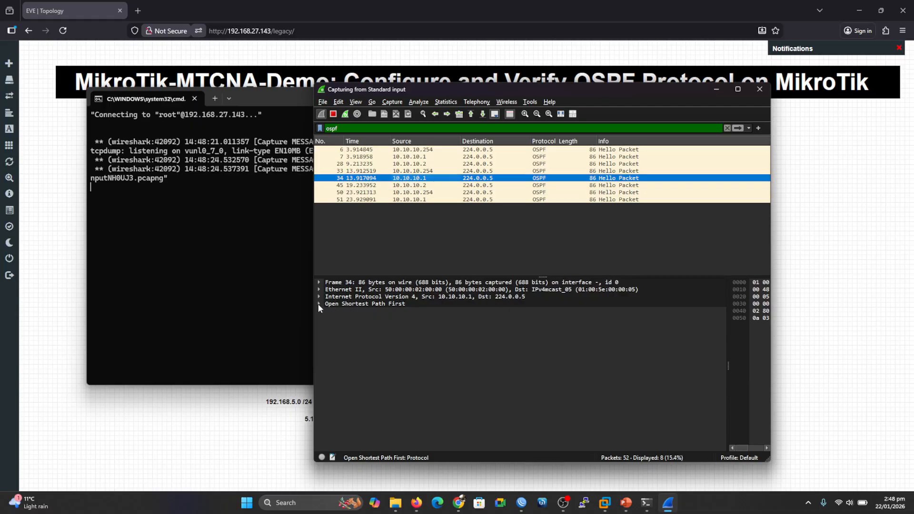
pyautogui.click(319, 304)
pyautogui.click(328, 311)
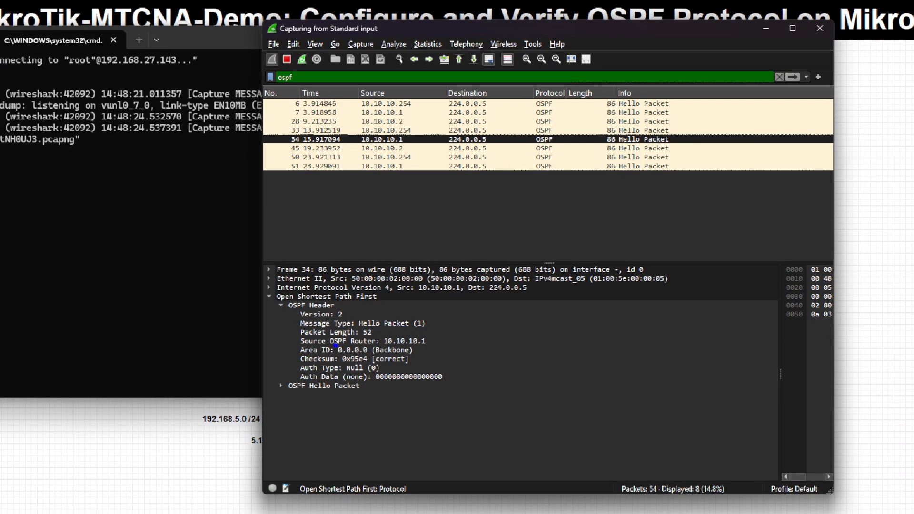
pyautogui.moveTo(435, 340); pyautogui.dragTo(453, 330)
pyautogui.moveTo(344, 312); pyautogui.dragTo(355, 303)
pyautogui.moveTo(416, 351); pyautogui.dragTo(433, 350)
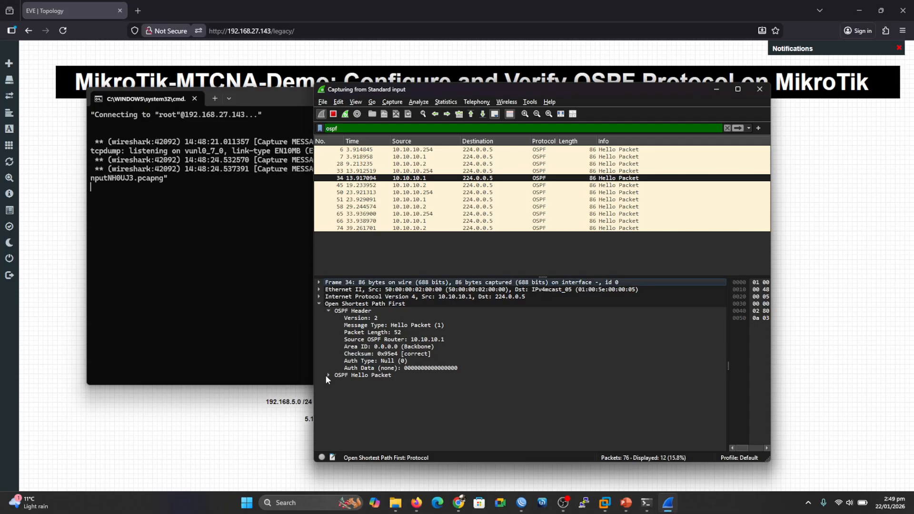
# Expand the packet's OSPF Hello section and examine its network mask, priority, dead interval, designated routers and active neighbors.
pyautogui.click(281, 385)
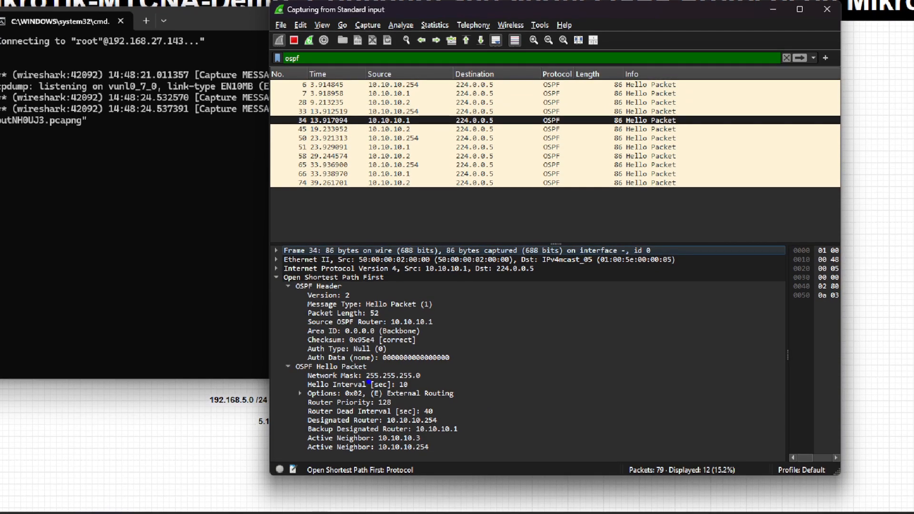
pyautogui.moveTo(429, 379); pyautogui.dragTo(456, 367)
pyautogui.moveTo(400, 402); pyautogui.dragTo(451, 406)
pyautogui.moveTo(341, 431); pyautogui.dragTo(371, 427)
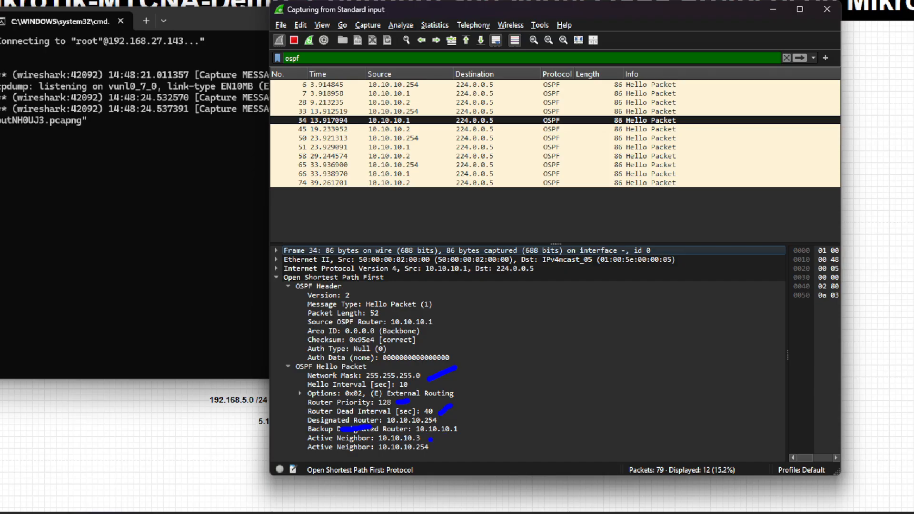
pyautogui.moveTo(434, 440); pyautogui.dragTo(445, 442)
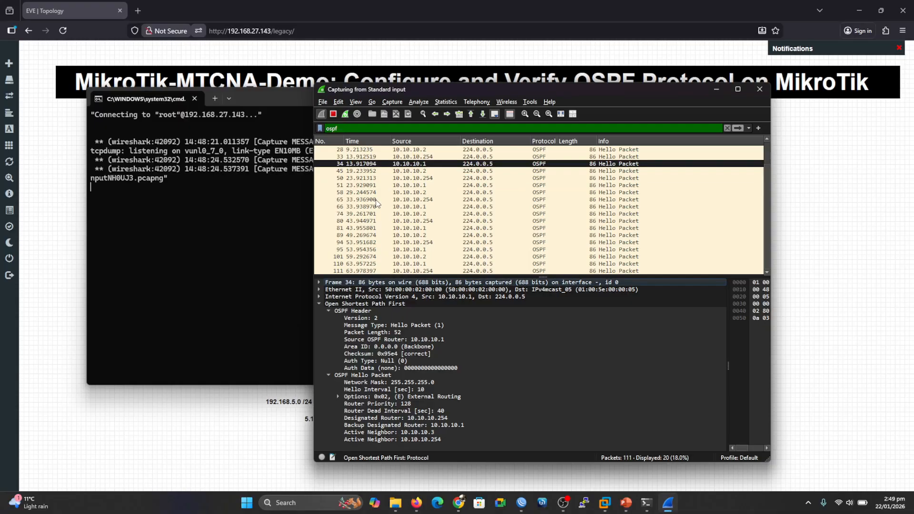
# Switch to the MikroTik-R2 WinBox session and check the state of its OSPF neighbors.
pyautogui.moveTo(516, 506)
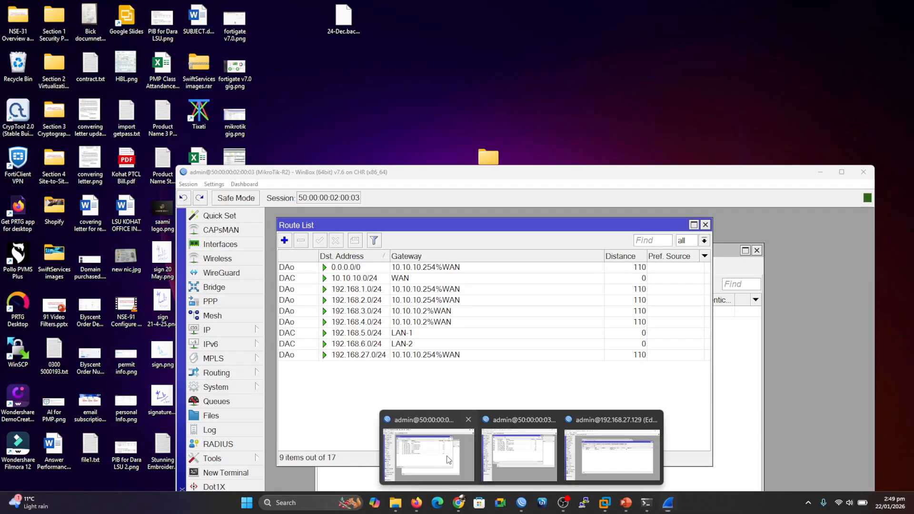
pyautogui.click(448, 460)
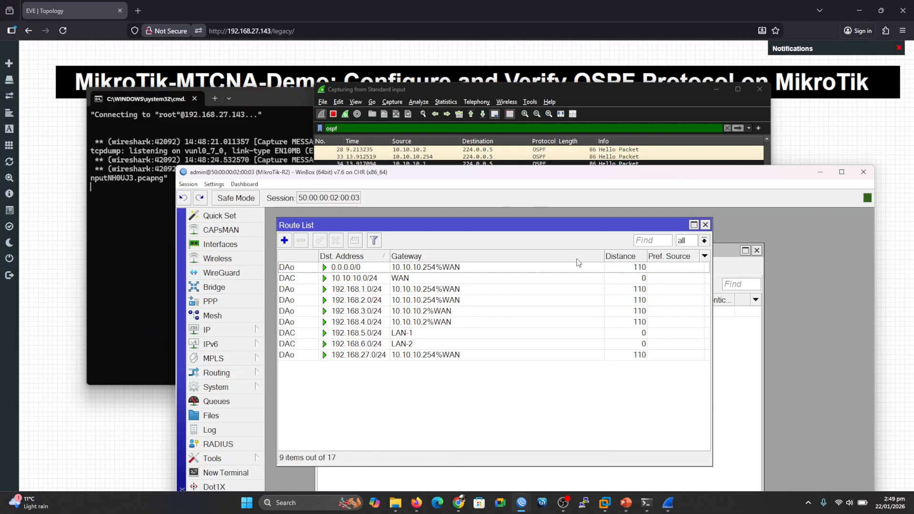
pyautogui.click(735, 349)
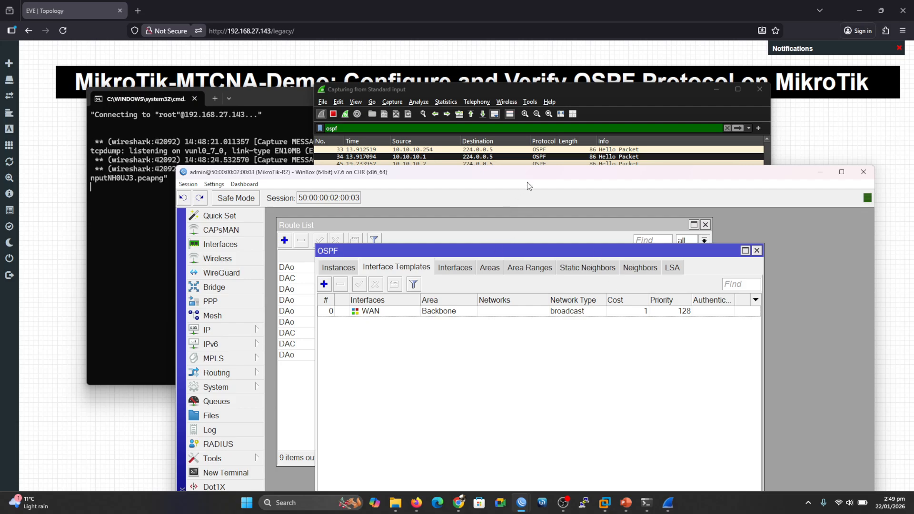
pyautogui.moveTo(543, 172); pyautogui.dragTo(475, 81)
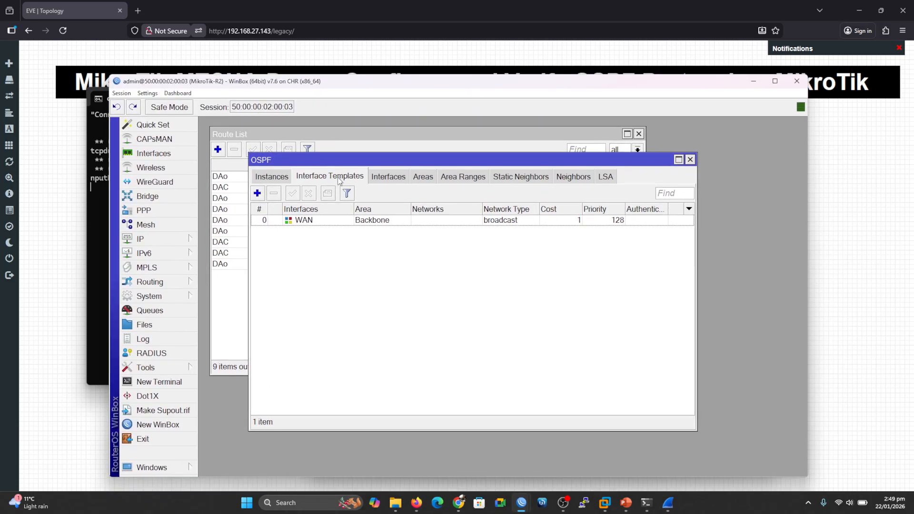
pyautogui.click(570, 180)
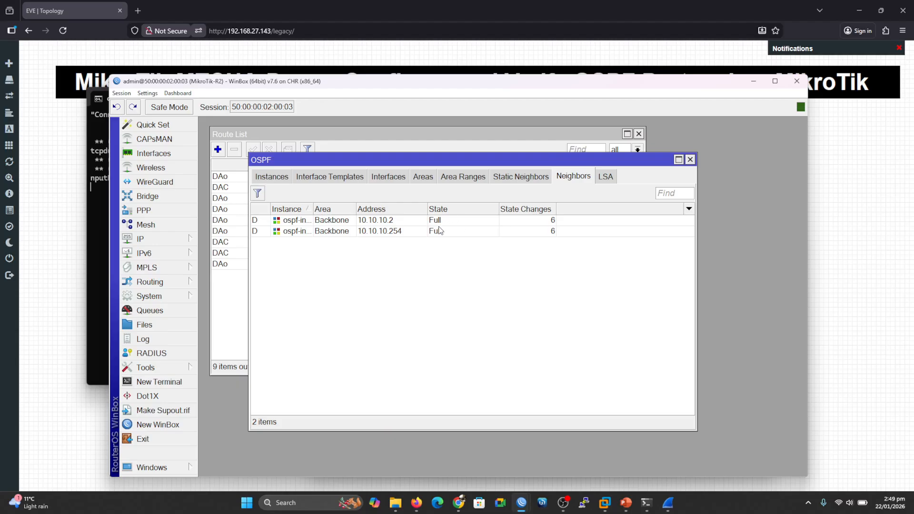
# View MikroTik-R2's OSPF LSA database with its window enlarged and inspect the Backbone router and network entries.
pyautogui.click(612, 177)
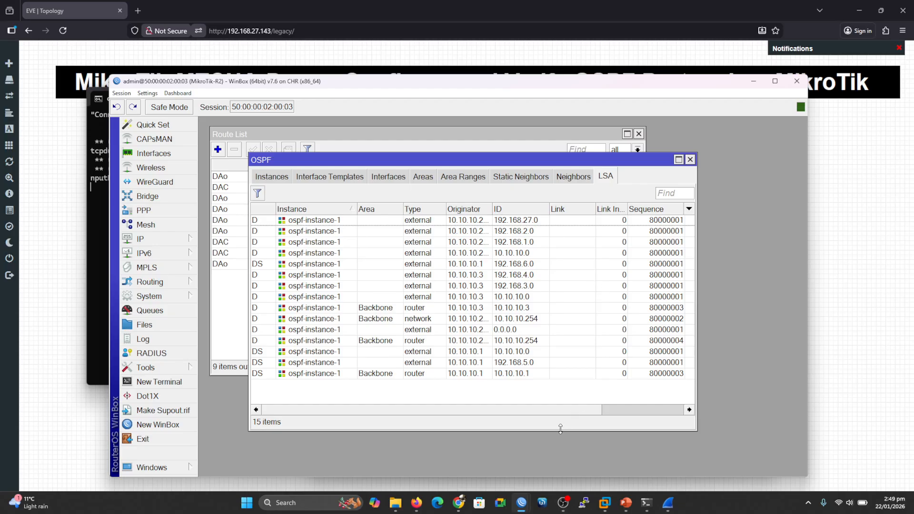
pyautogui.moveTo(560, 430); pyautogui.dragTo(561, 456)
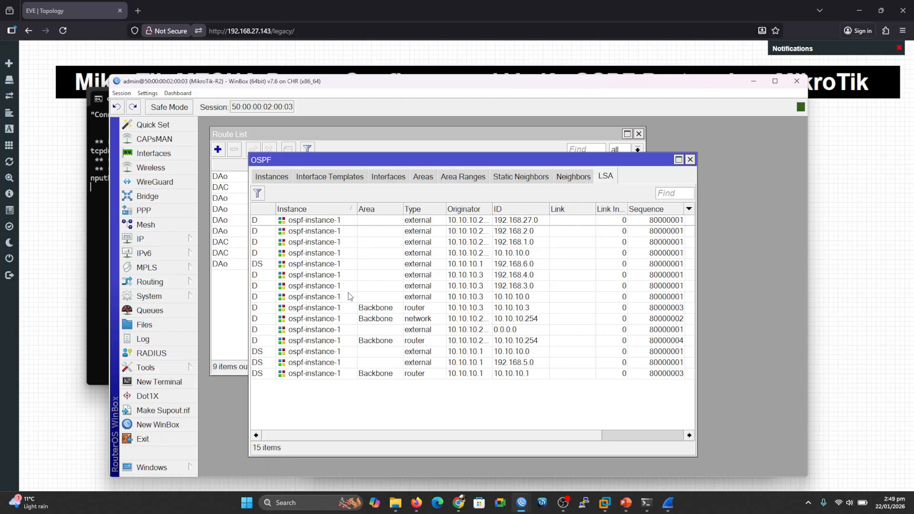
pyautogui.click(390, 310)
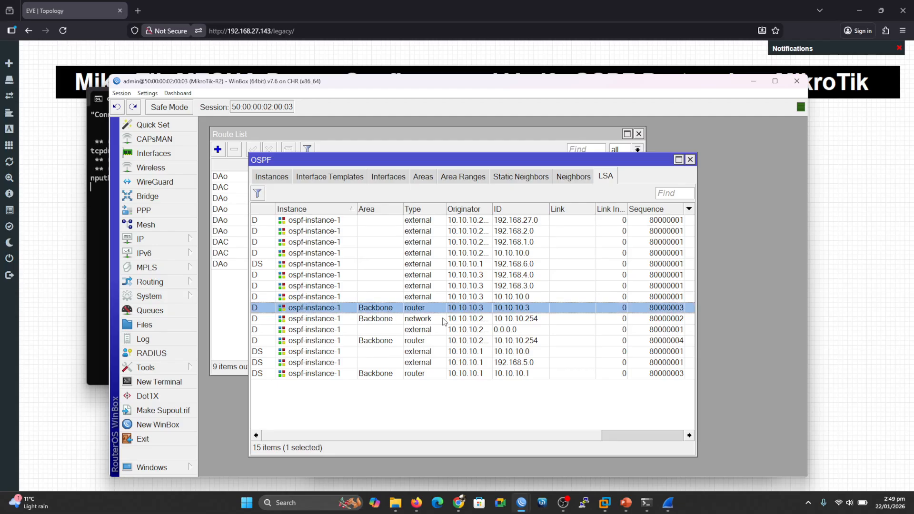
pyautogui.click(395, 342)
pyautogui.click(425, 319)
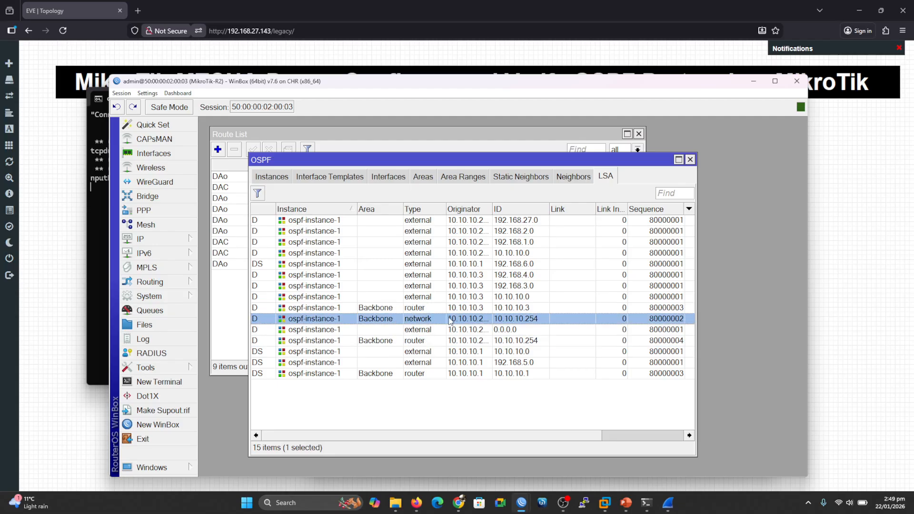
# Open the details of MikroTik-R2's OSPF neighbor 10.10.10.2 and examine its DR and BDR addresses.
pyautogui.click(388, 374)
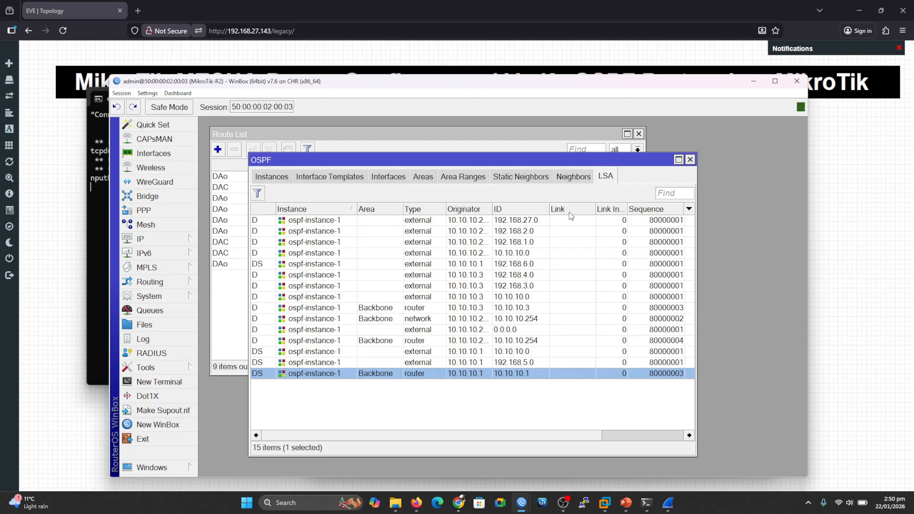
pyautogui.click(577, 179)
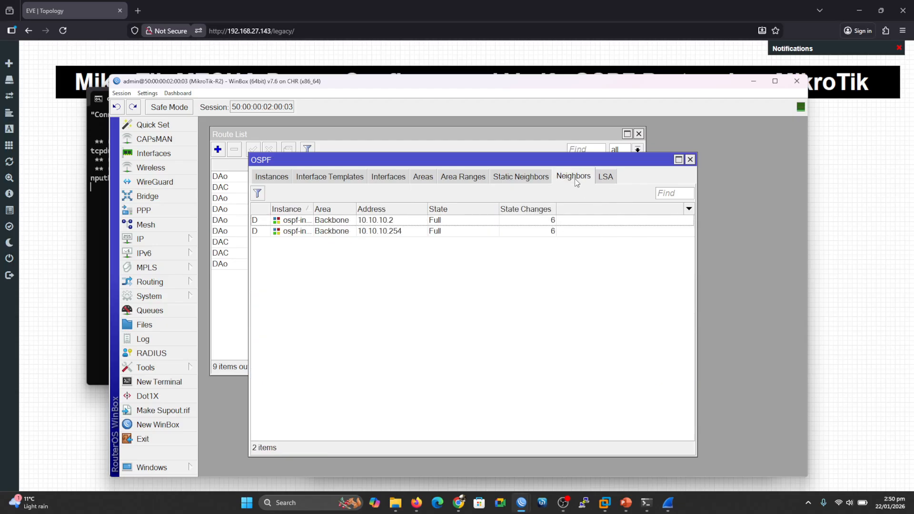
pyautogui.doubleClick(394, 224)
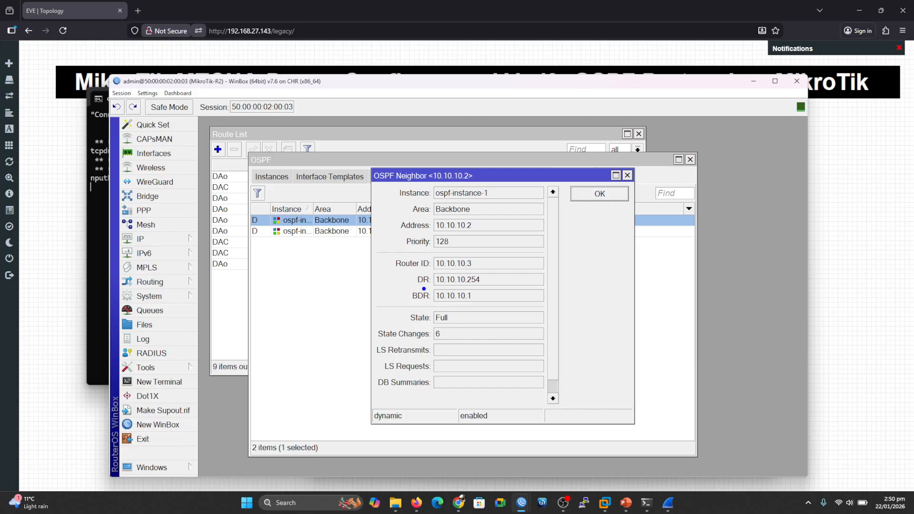
pyautogui.moveTo(418, 286); pyautogui.dragTo(427, 286)
pyautogui.moveTo(484, 277); pyautogui.dragTo(497, 273)
pyautogui.moveTo(412, 304)
pyautogui.mouseDown()
pyautogui.moveTo(476, 302)
pyautogui.moveTo(487, 292)
pyautogui.mouseUp()
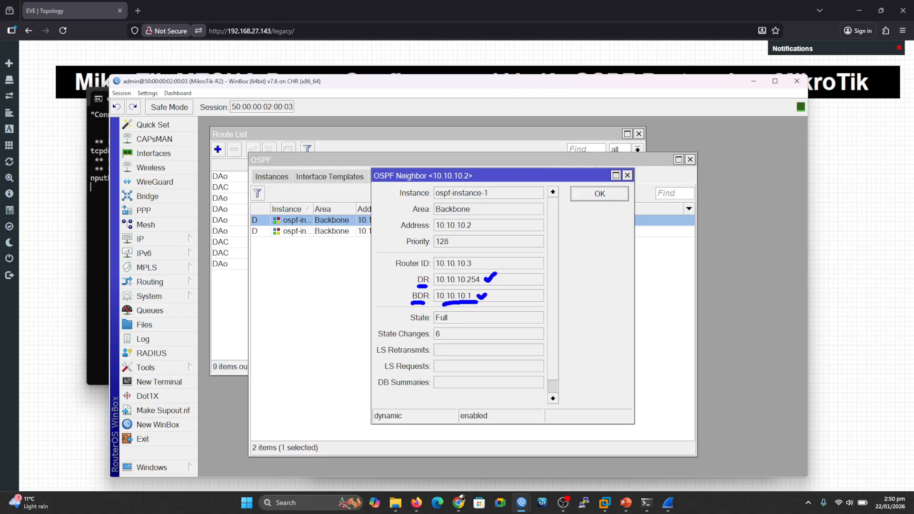
pyautogui.press('Escape')
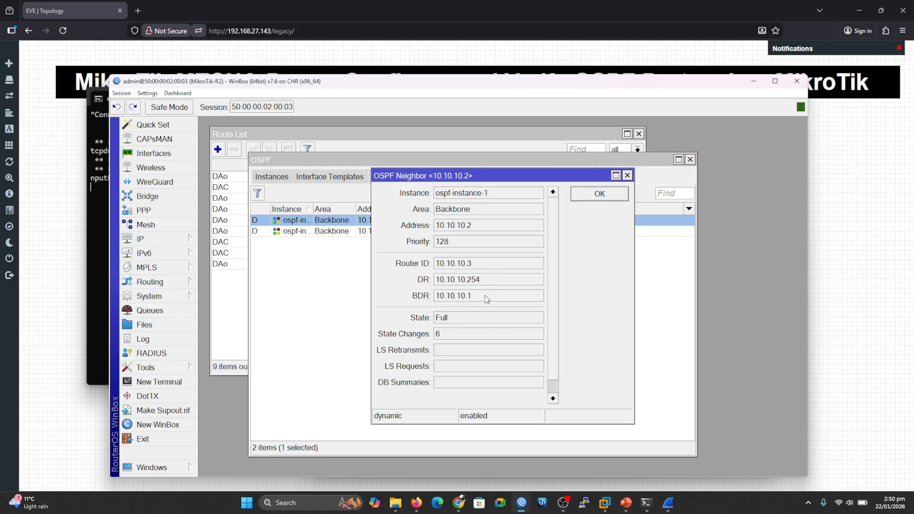
pyautogui.click(627, 175)
# Examine the cost and priority in MikroTik-R2's WAN OSPF interface template, leaving it without changes.
pyautogui.click(343, 175)
pyautogui.doubleClick(297, 221)
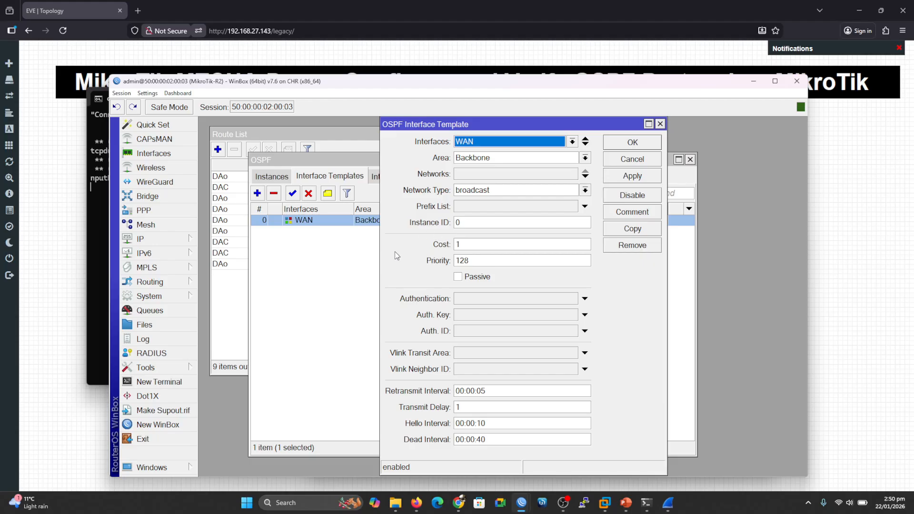
pyautogui.moveTo(430, 245)
pyautogui.mouseDown()
pyautogui.moveTo(412, 245)
pyautogui.moveTo(416, 262)
pyautogui.moveTo(394, 262)
pyautogui.mouseUp()
pyautogui.moveTo(472, 224); pyautogui.dragTo(476, 245)
pyautogui.moveTo(484, 261)
pyautogui.mouseDown()
pyautogui.moveTo(492, 280)
pyautogui.moveTo(490, 264)
pyautogui.moveTo(479, 268)
pyautogui.mouseUp()
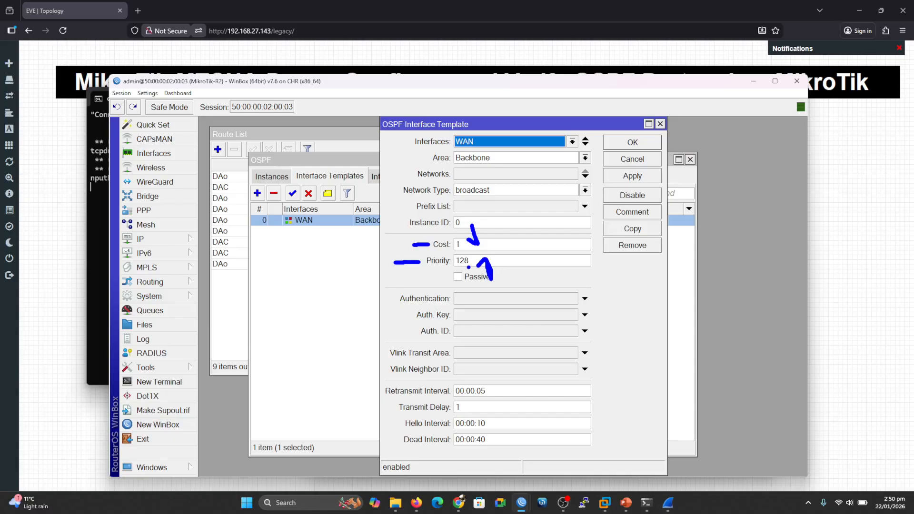
pyautogui.moveTo(430, 272); pyautogui.dragTo(450, 272)
pyautogui.press('Escape')
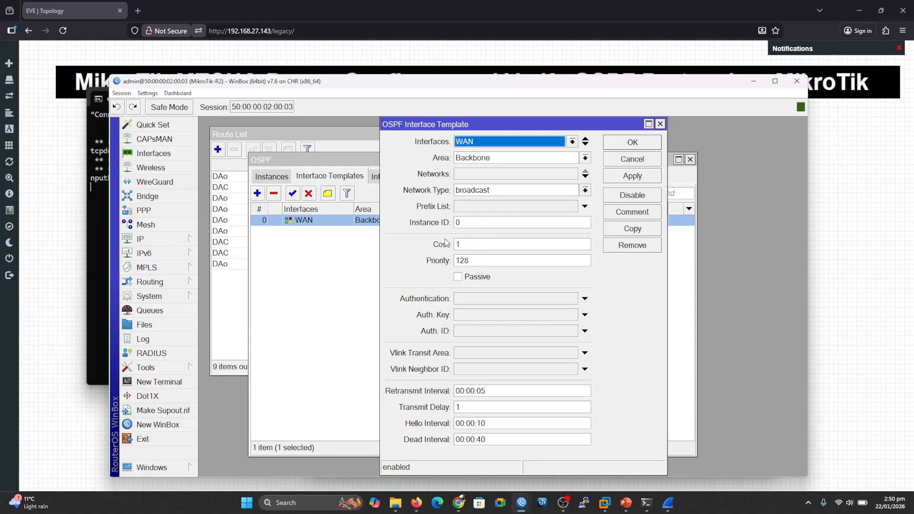
pyautogui.click(634, 161)
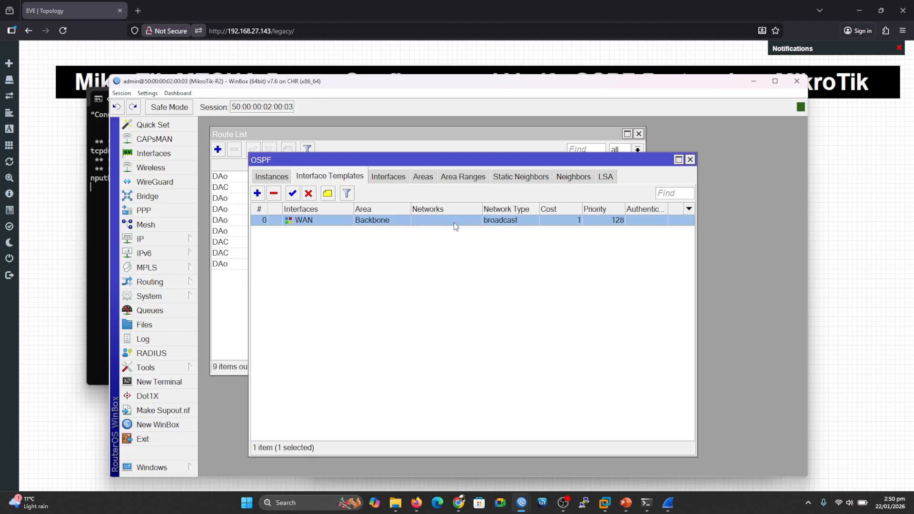
# Compare the DR and BDR details of both OSPF neighbors, 10.10.10.2 and 10.10.10.254, on MikroTik-R2.
pyautogui.click(575, 178)
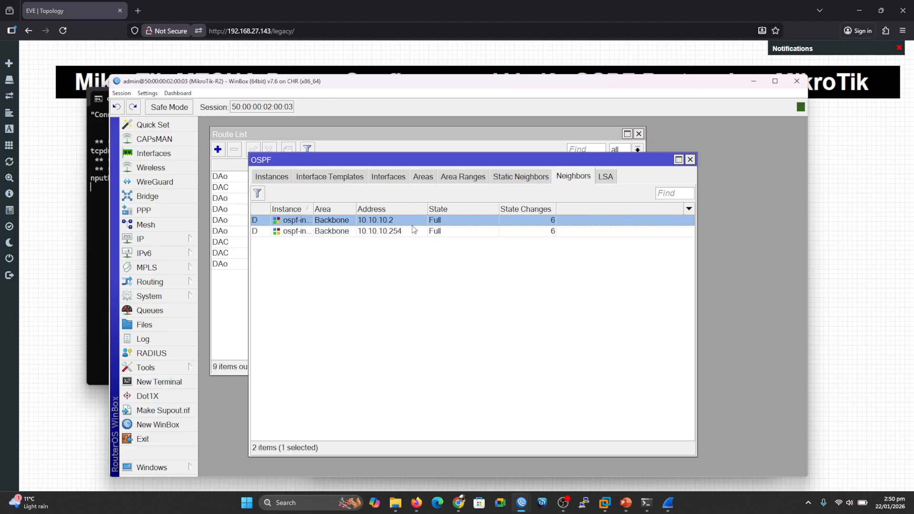
pyautogui.doubleClick(344, 224)
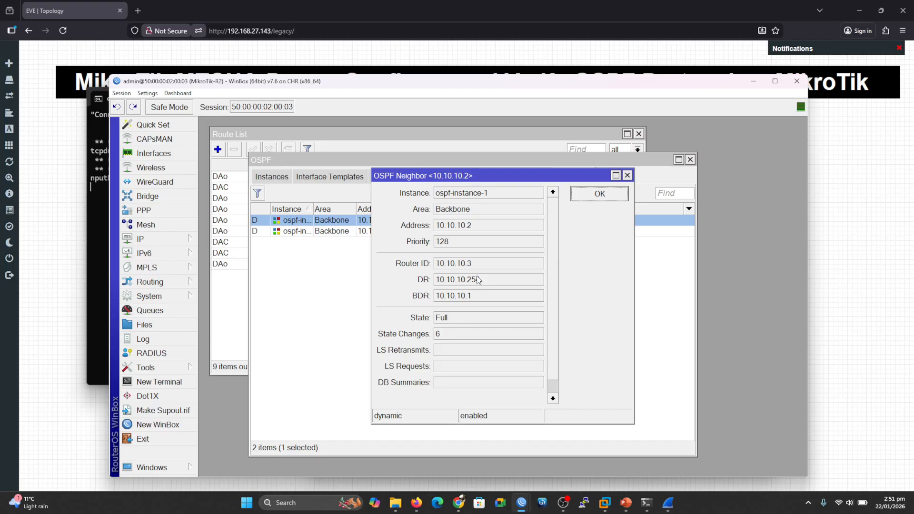
pyautogui.click(613, 190)
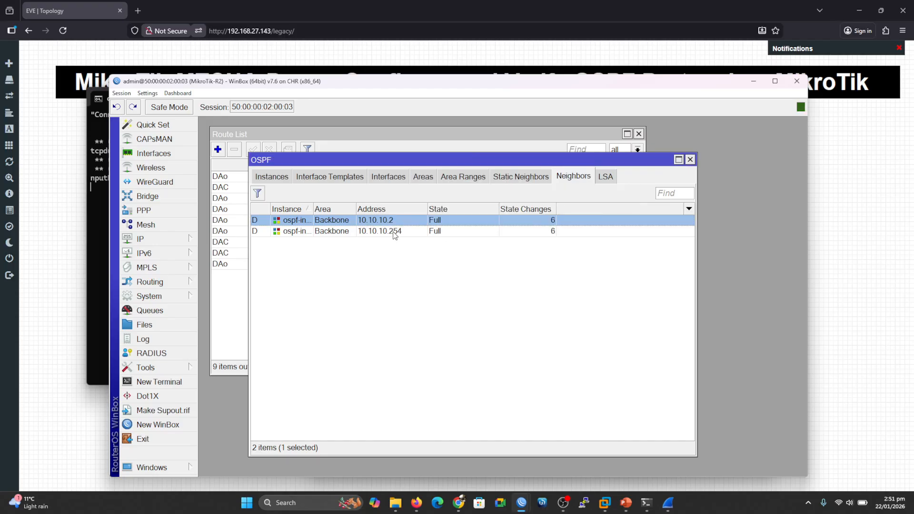
pyautogui.doubleClick(394, 232)
pyautogui.click(481, 281)
pyautogui.moveTo(481, 281); pyautogui.dragTo(440, 286)
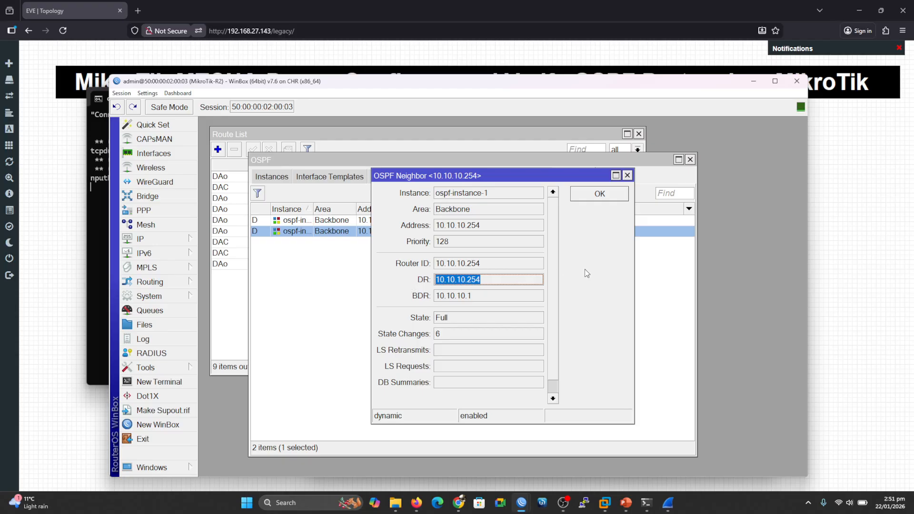
pyautogui.click(627, 175)
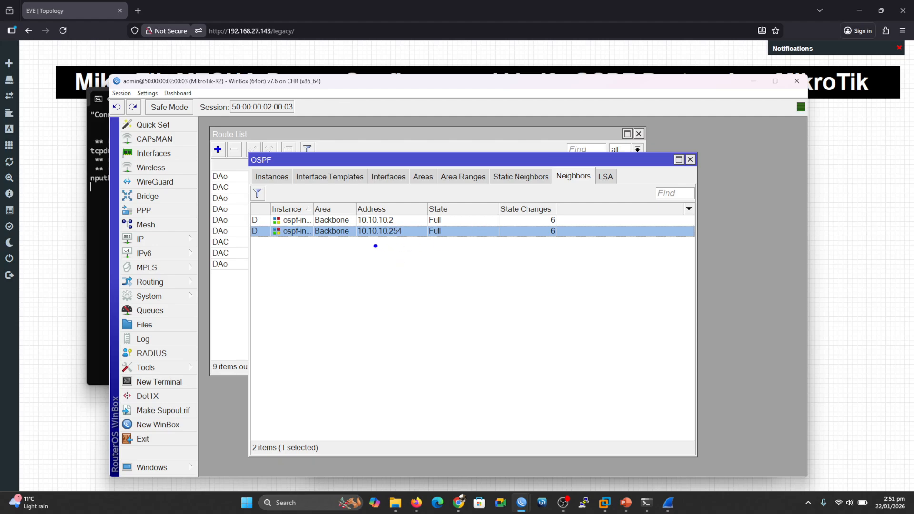
pyautogui.moveTo(359, 240); pyautogui.dragTo(413, 239)
pyautogui.moveTo(407, 202); pyautogui.dragTo(403, 215)
pyautogui.press('Escape')
# Bring the EVE topology forward and locate the Mikrotik3 router.
pyautogui.click(66, 401)
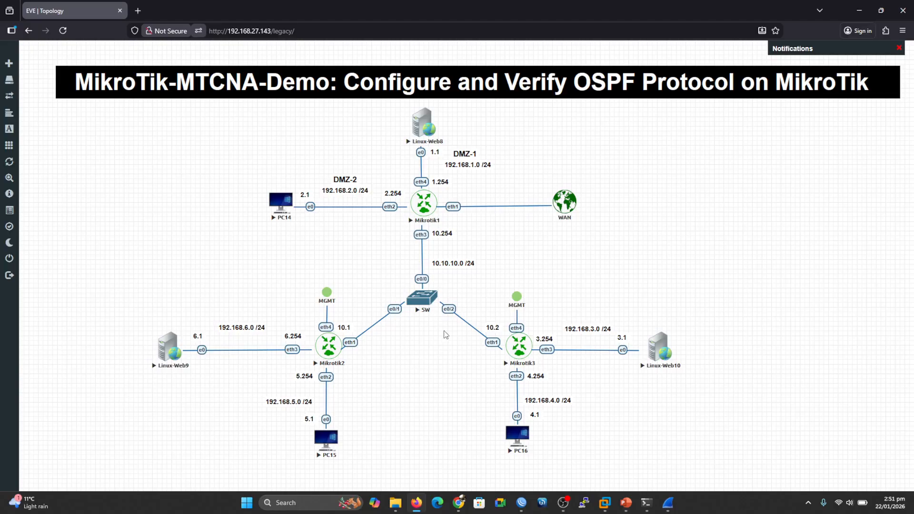
pyautogui.moveTo(540, 299)
pyautogui.mouseDown()
pyautogui.moveTo(476, 386)
pyautogui.moveTo(565, 324)
pyautogui.moveTo(529, 301)
pyautogui.moveTo(547, 335)
pyautogui.mouseUp()
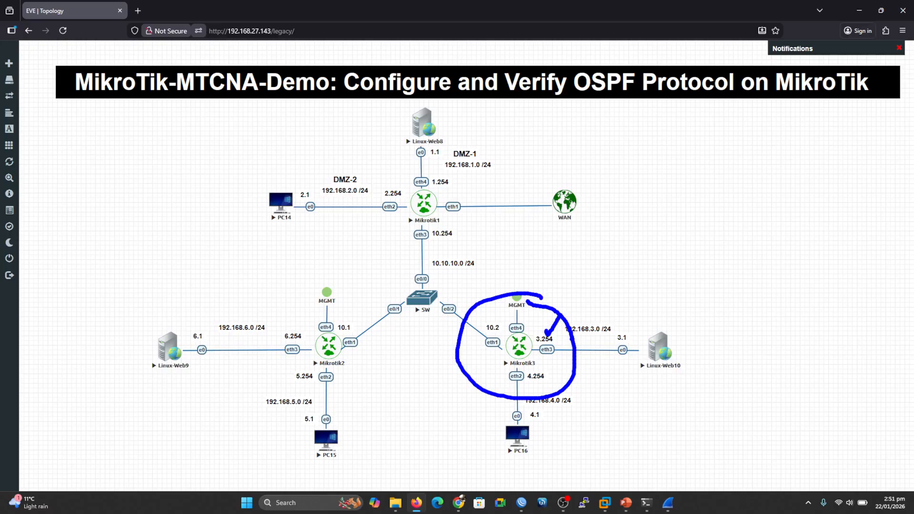
pyautogui.press('Escape')
# In the MikroTik-R2 WinBox session, delete the WAN OSPF interface template and the Backbone area.
pyautogui.moveTo(524, 504)
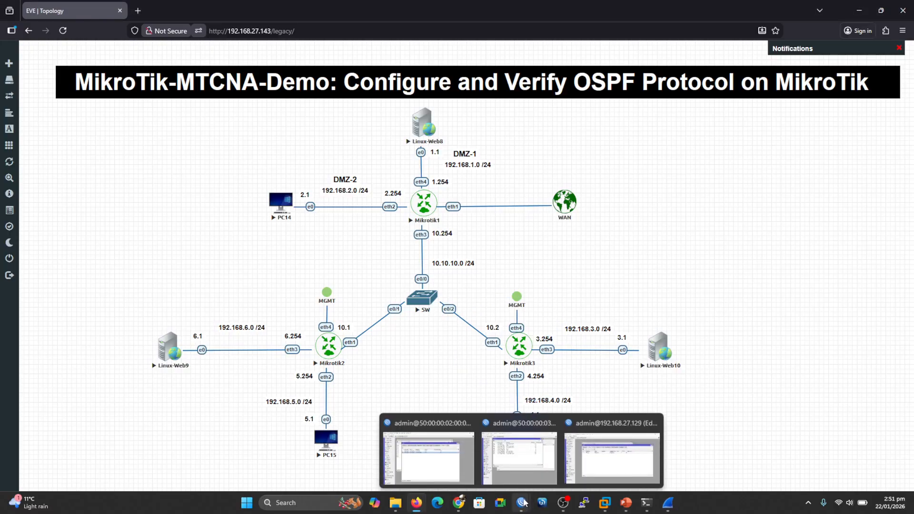
pyautogui.click(449, 458)
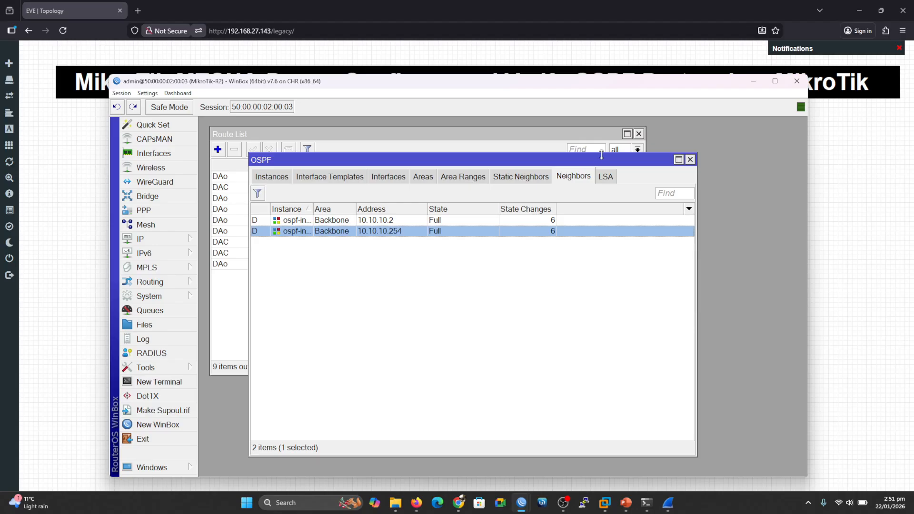
pyautogui.click(310, 182)
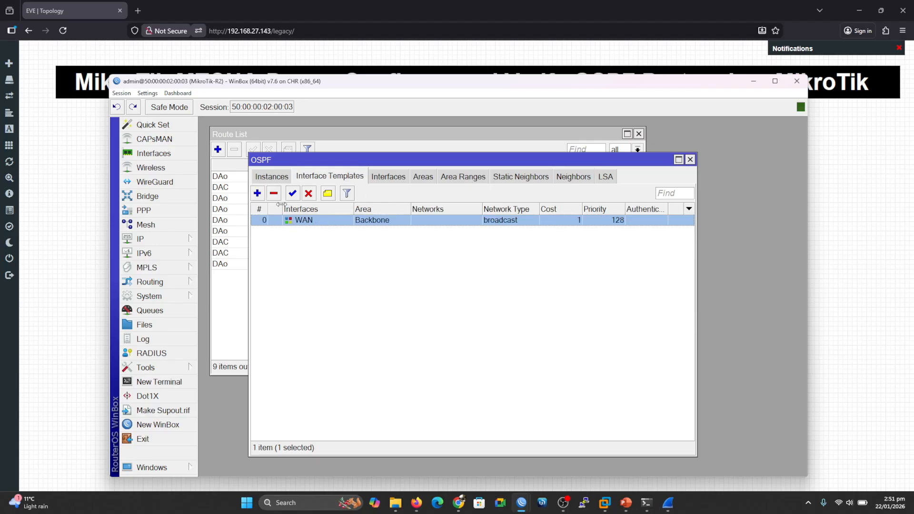
pyautogui.click(274, 192)
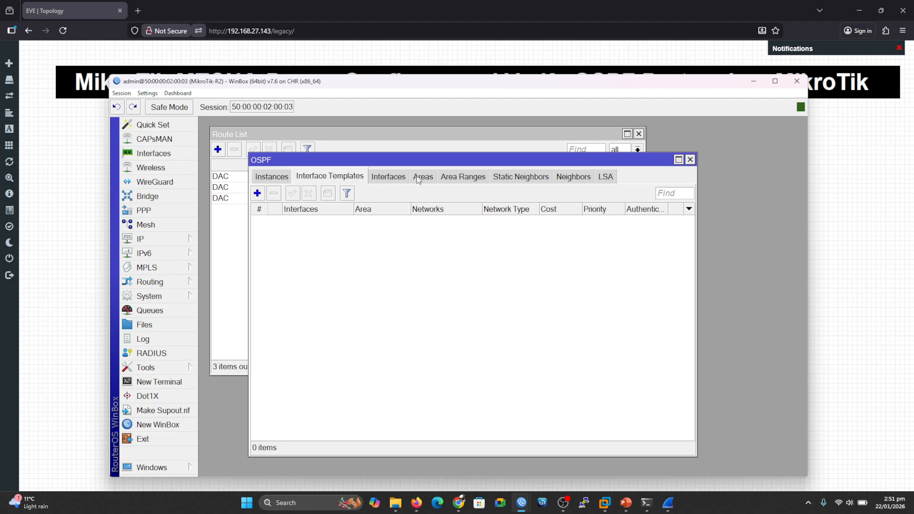
pyautogui.click(417, 180)
pyautogui.click(315, 223)
pyautogui.click(276, 196)
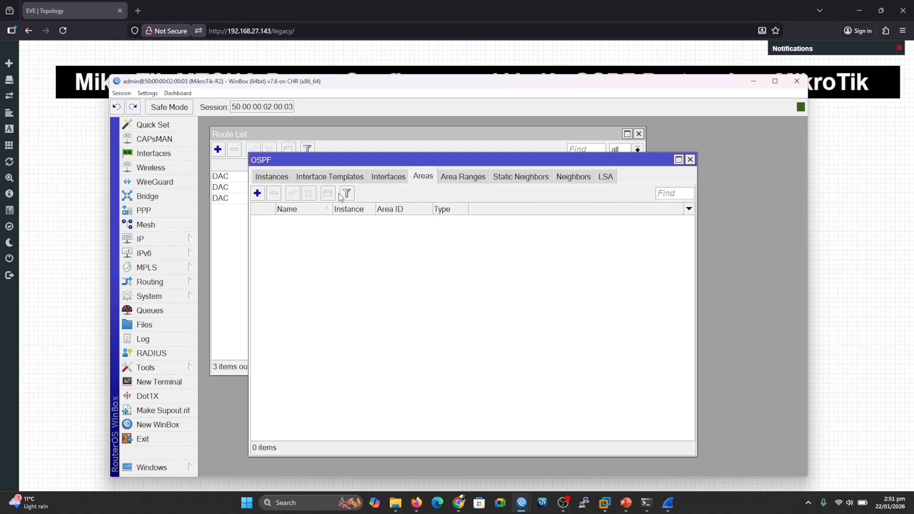
# Switch to the MikroTik-R3 WinBox session, delete its WAN OSPF interface template and check its OSPF areas.
pyautogui.moveTo(519, 507)
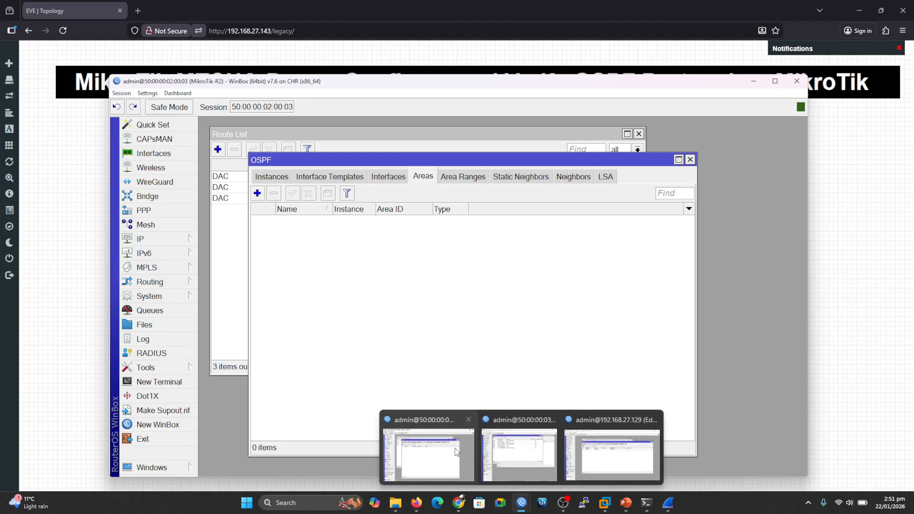
pyautogui.moveTo(447, 450)
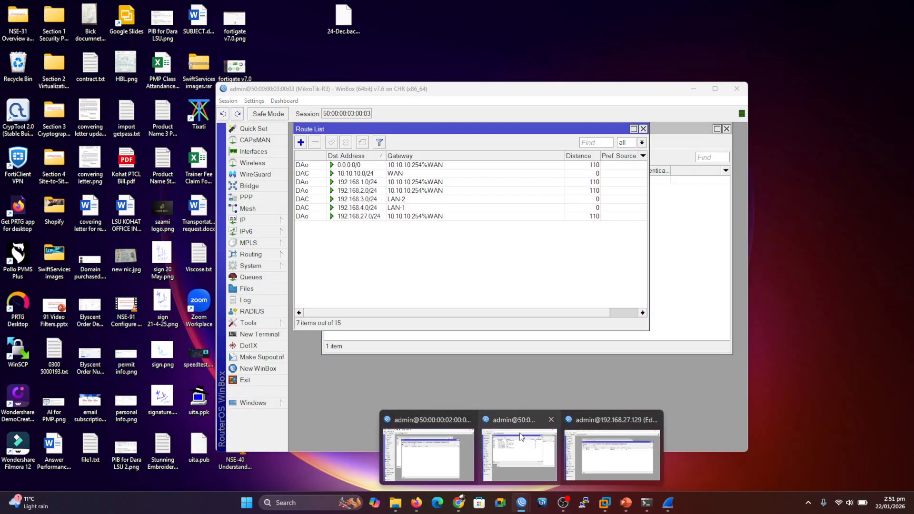
pyautogui.click(519, 433)
pyautogui.click(431, 342)
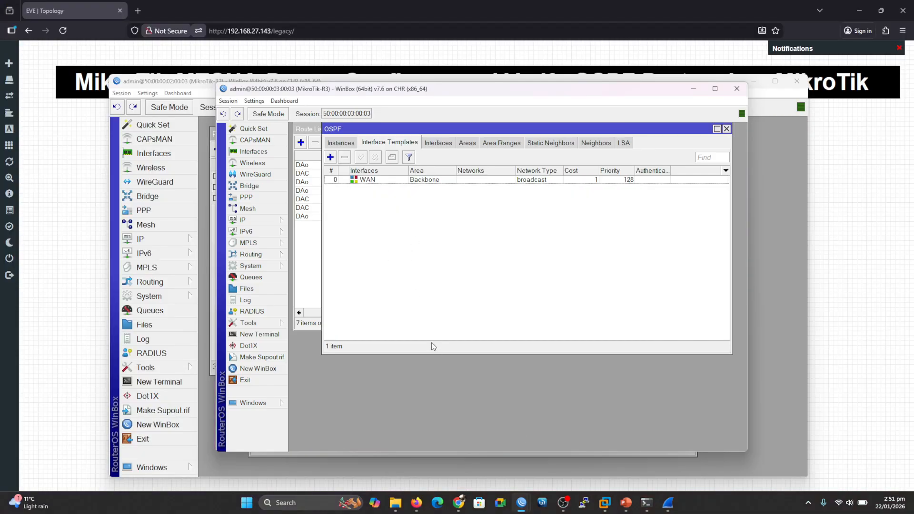
pyautogui.click(369, 180)
pyautogui.click(344, 157)
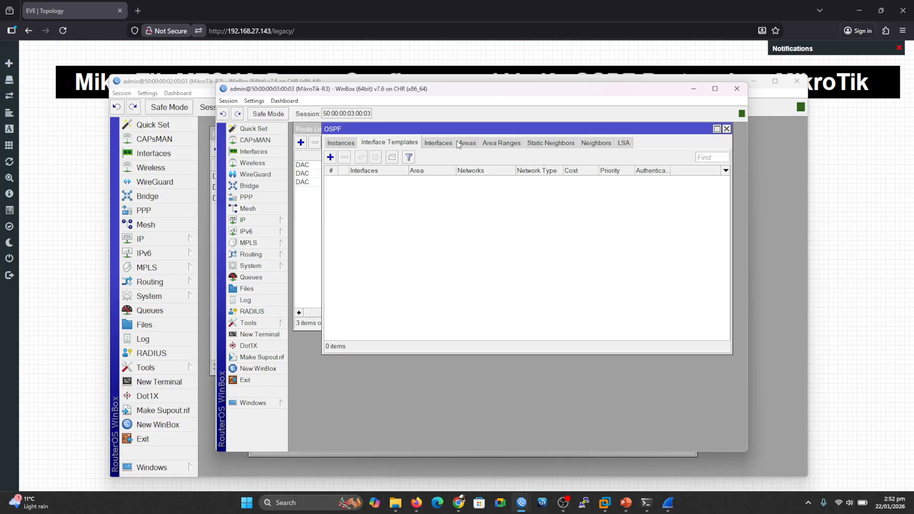
pyautogui.click(475, 143)
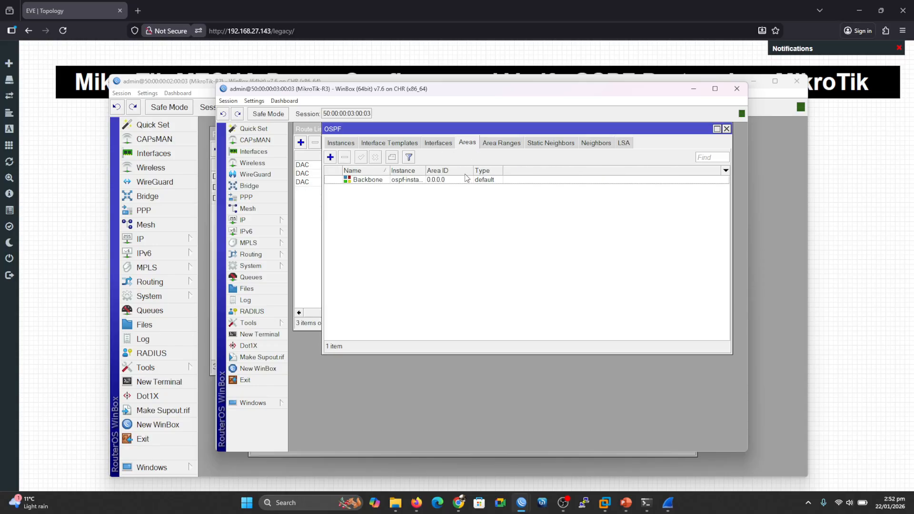
pyautogui.click(389, 144)
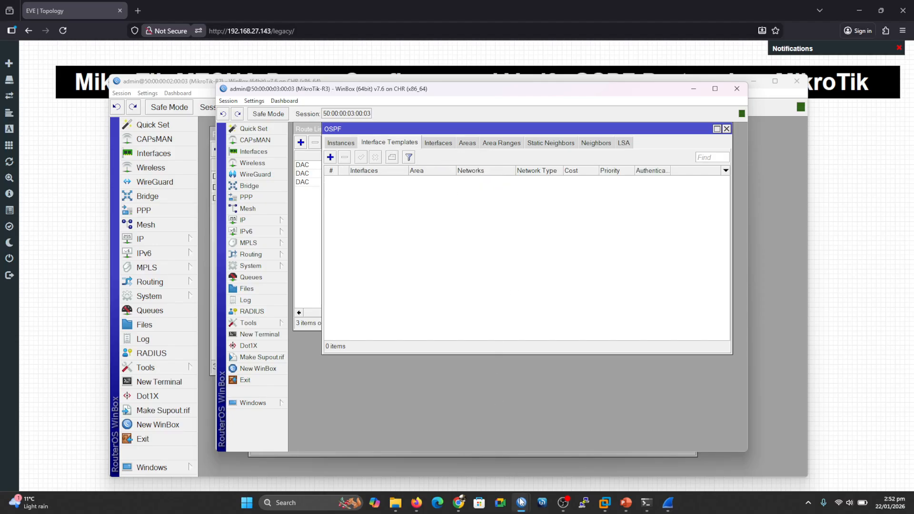
# Switch to the Edge-R1 WinBox session, delete its LAN OSPF interface template and check its OSPF instance.
pyautogui.moveTo(521, 503)
pyautogui.click(596, 461)
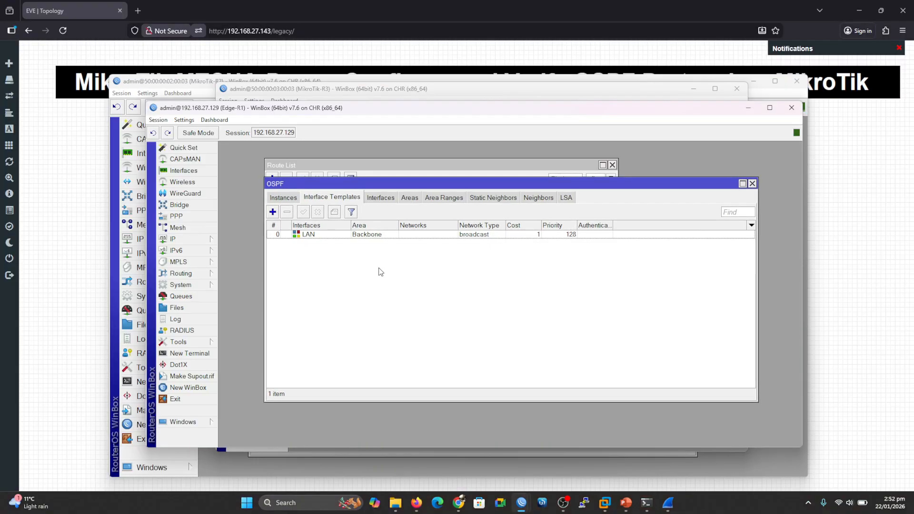
pyautogui.click(319, 234)
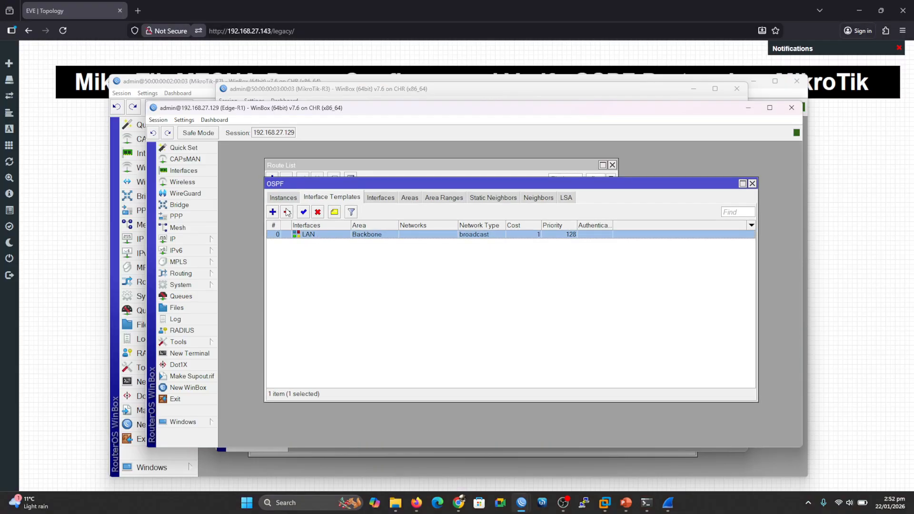
pyautogui.click(287, 212)
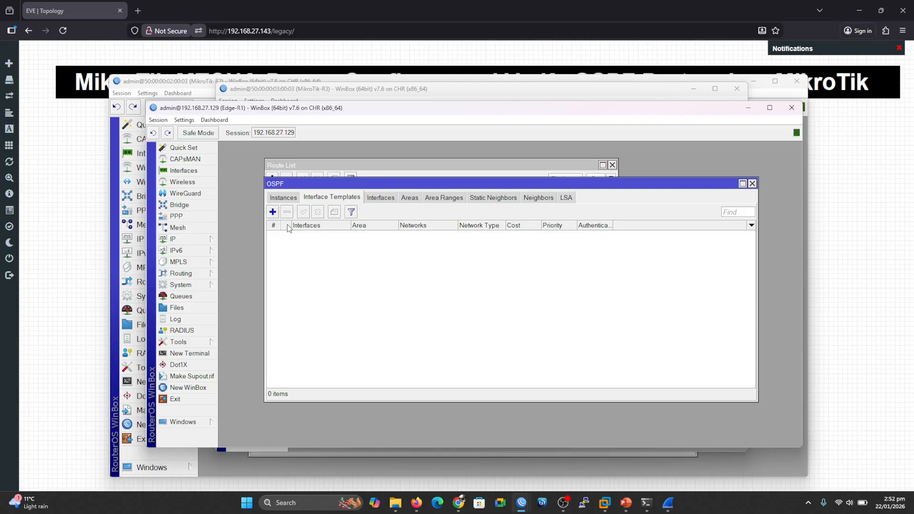
pyautogui.click(286, 201)
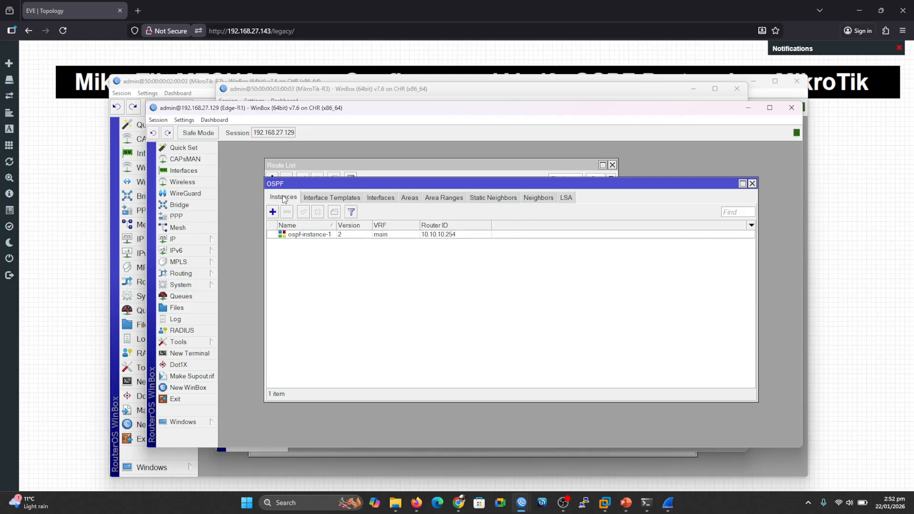
pyautogui.click(320, 200)
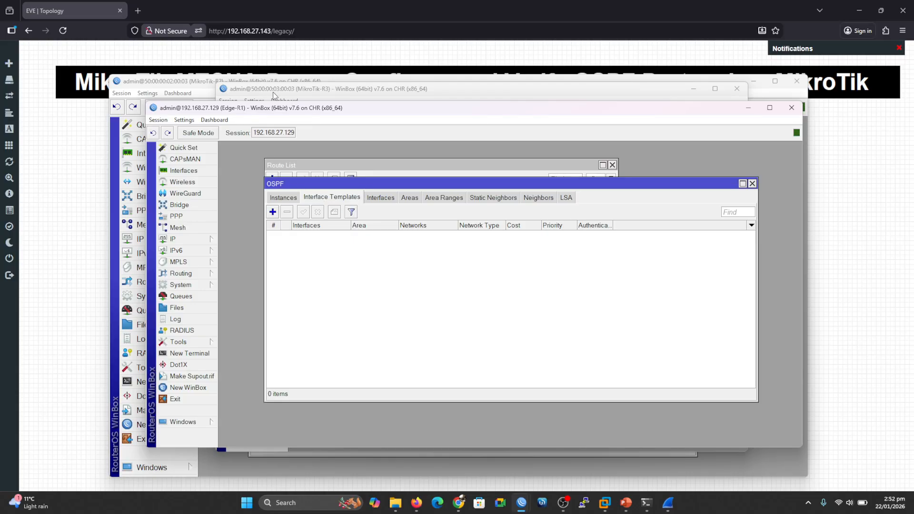
# In the MikroTik-R3 WinBox session, add an OSPF interface template for WAN in the Backbone area with priority 150.
pyautogui.click(269, 91)
pyautogui.moveTo(315, 96); pyautogui.dragTo(224, 104)
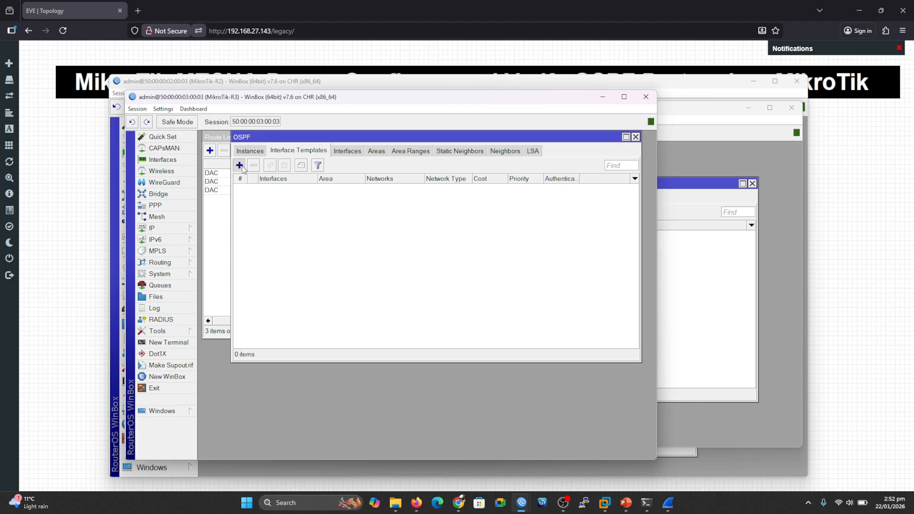
pyautogui.click(239, 165)
pyautogui.click(406, 268)
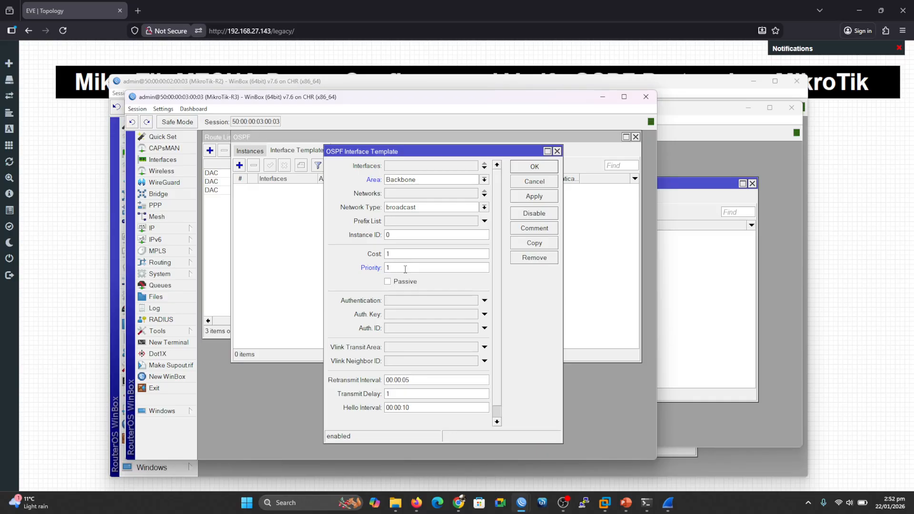
pyautogui.click(397, 165)
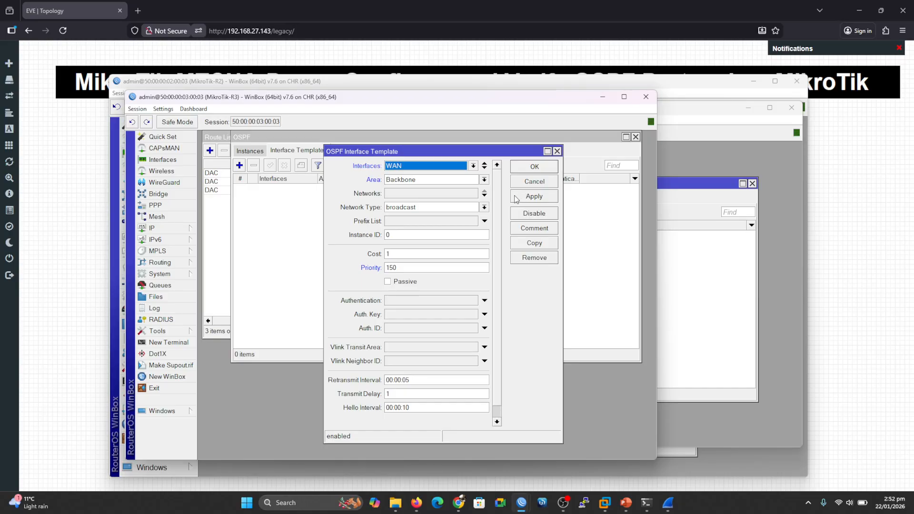
pyautogui.click(534, 197)
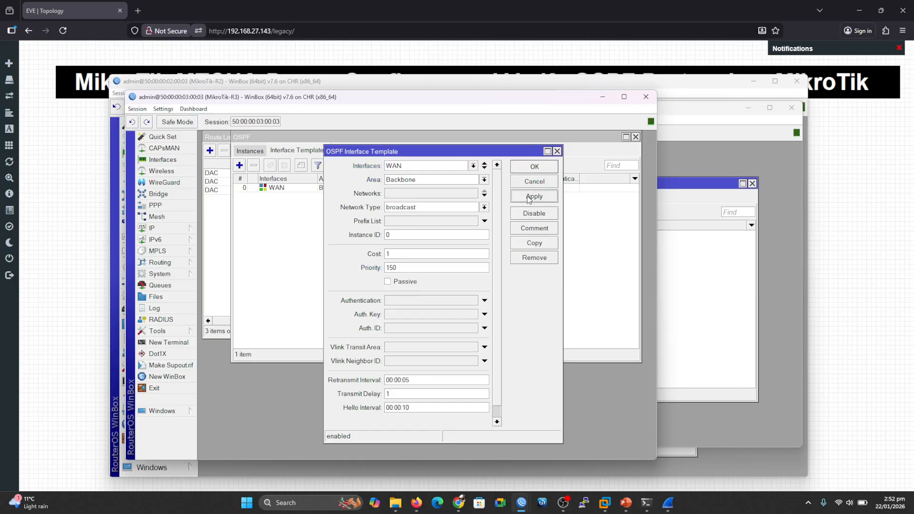
pyautogui.click(539, 169)
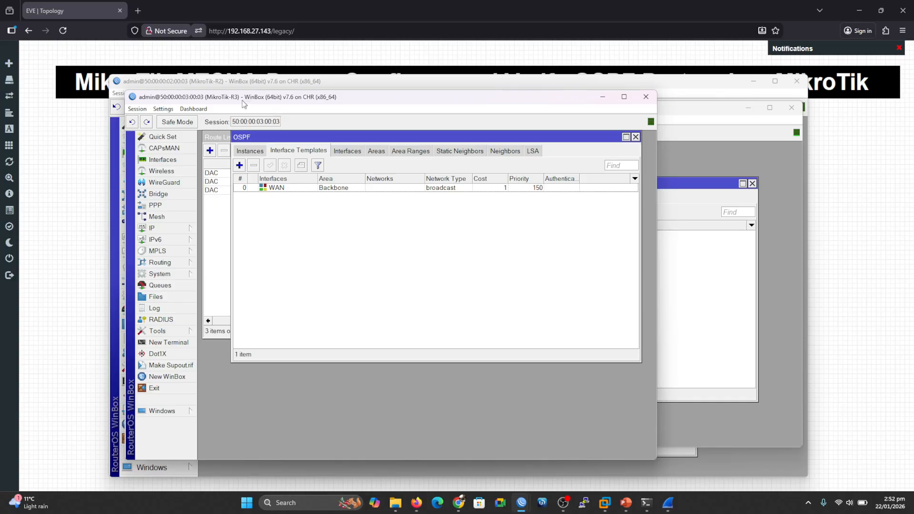
# Minimize the MikroTik-R3 session and add a WAN OSPF interface template in the Backbone area on Edge-R1, keeping priority 128.
pyautogui.moveTo(267, 96); pyautogui.dragTo(390, 213)
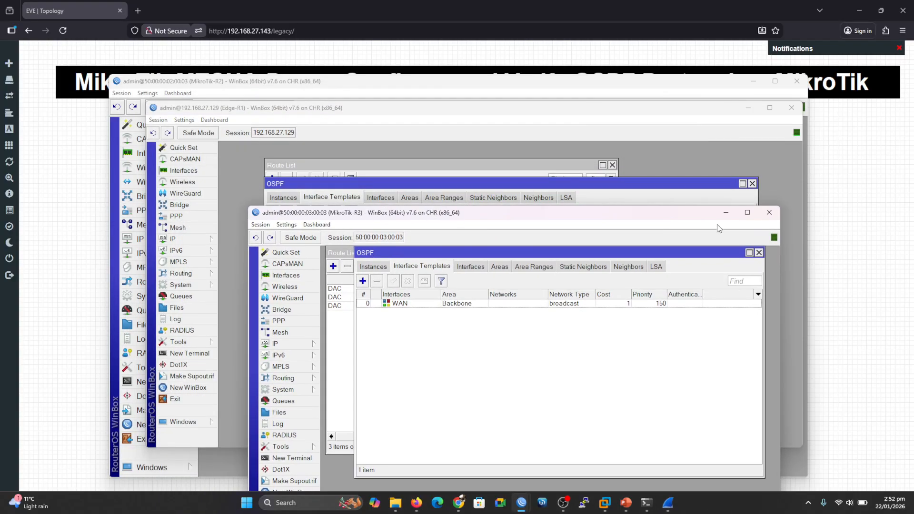
pyautogui.click(727, 213)
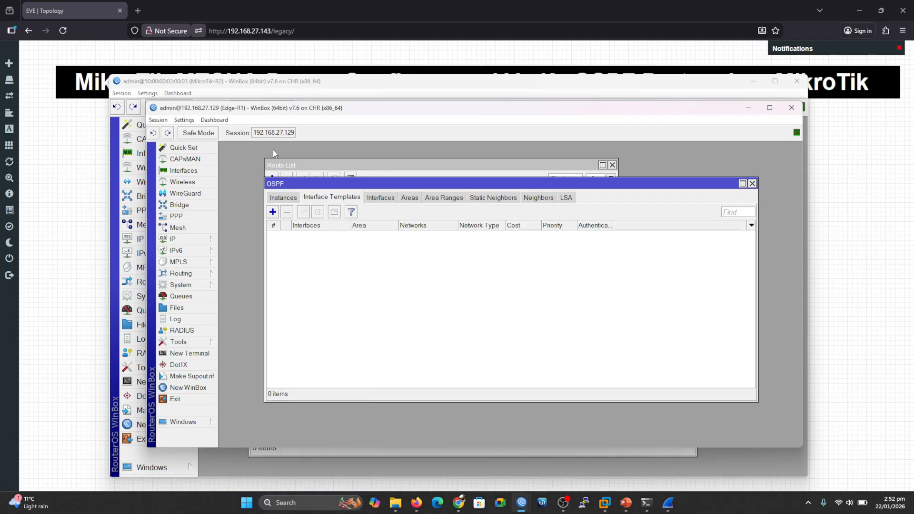
pyautogui.moveTo(307, 111); pyautogui.dragTo(244, 79)
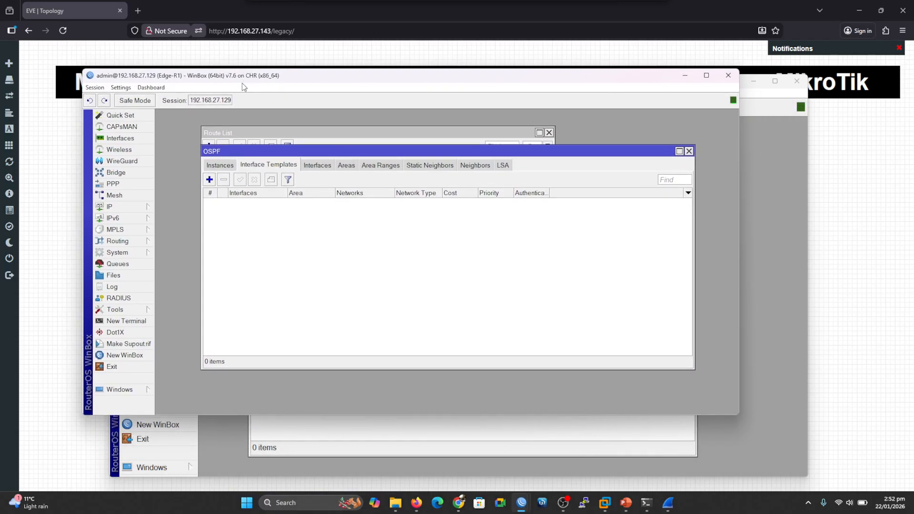
pyautogui.click(210, 180)
pyautogui.click(373, 136)
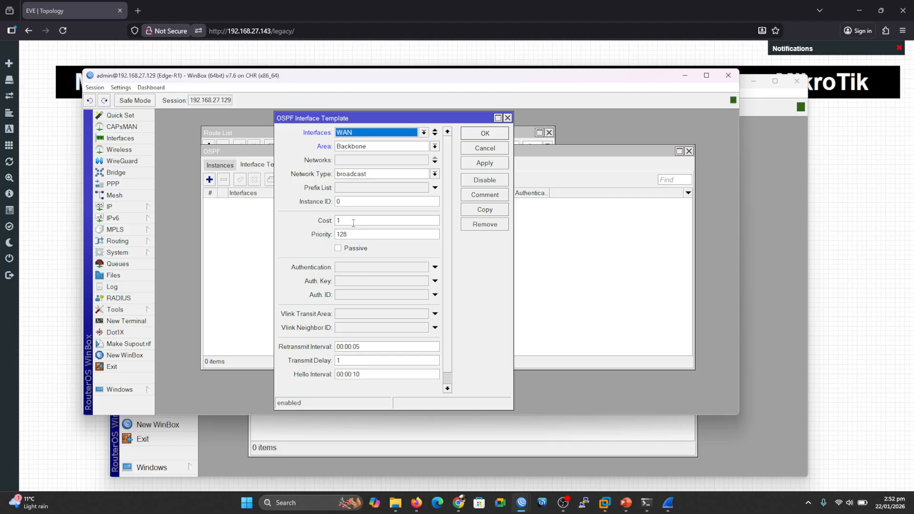
pyautogui.click(491, 165)
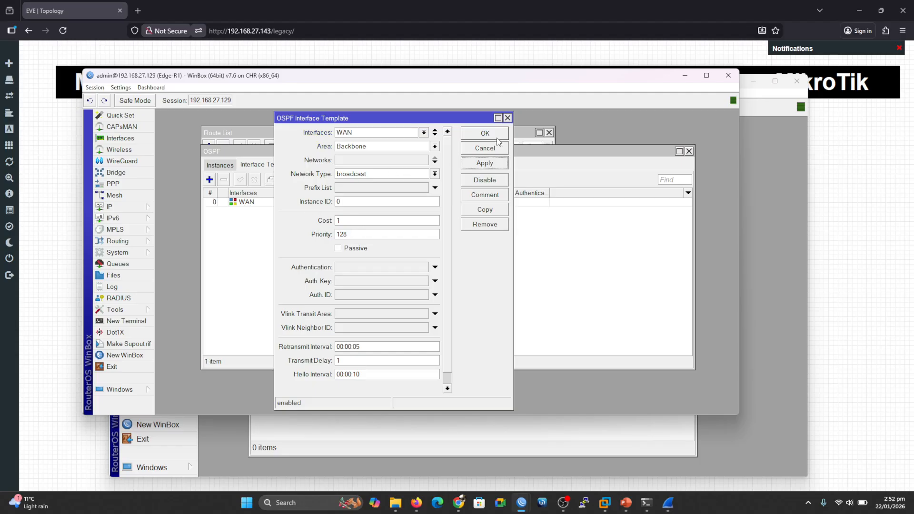
pyautogui.click(485, 133)
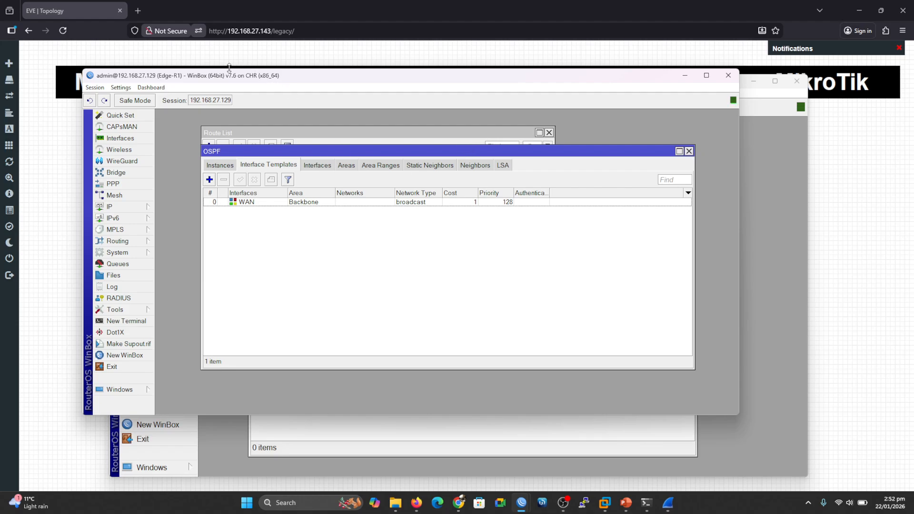
# Minimize the Edge-R1 session and check the OSPF instances and interface templates on MikroTik-R2.
pyautogui.moveTo(236, 78); pyautogui.dragTo(348, 118)
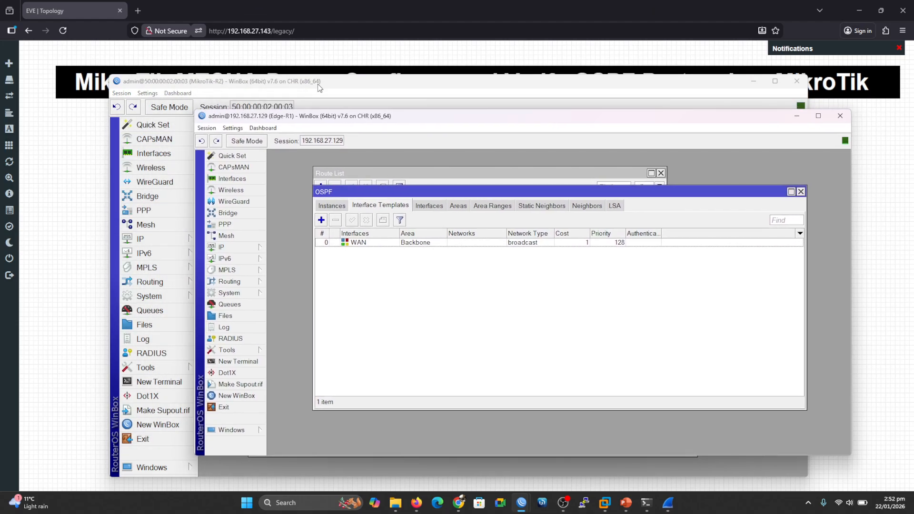
pyautogui.click(794, 119)
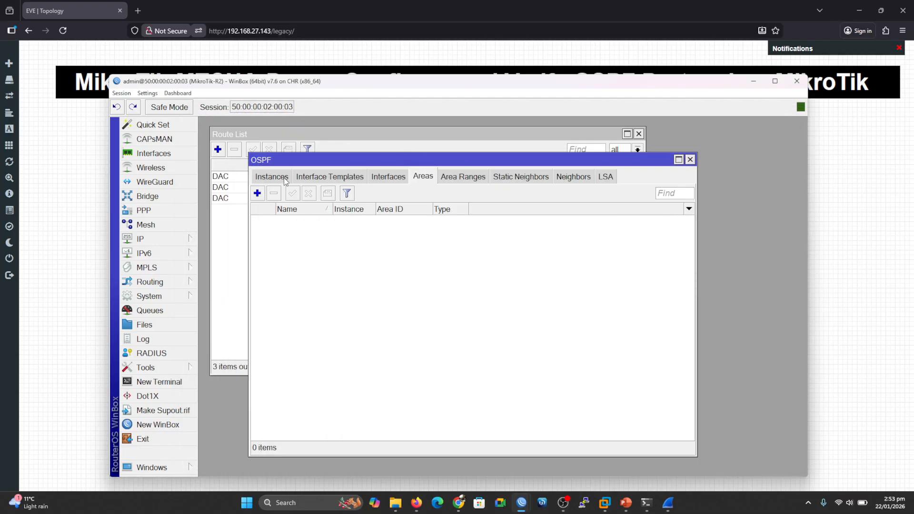
pyautogui.click(320, 178)
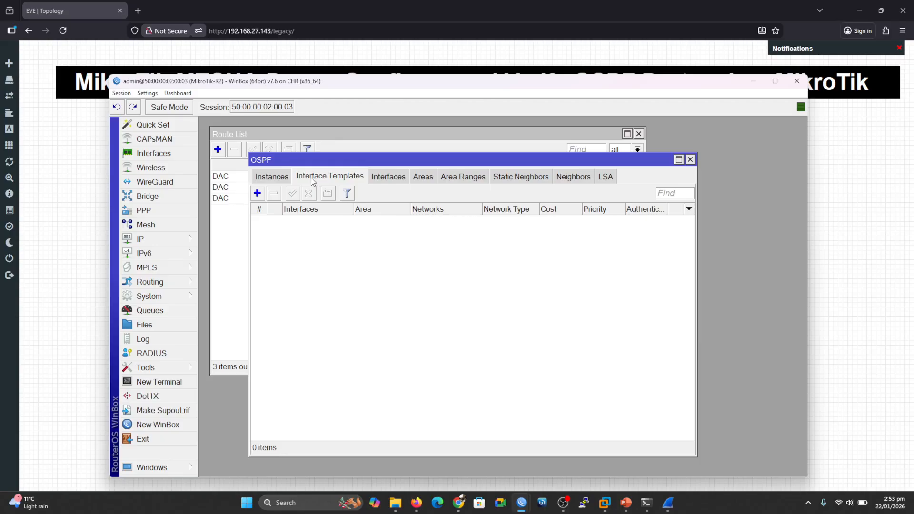
pyautogui.click(280, 181)
pyautogui.click(334, 181)
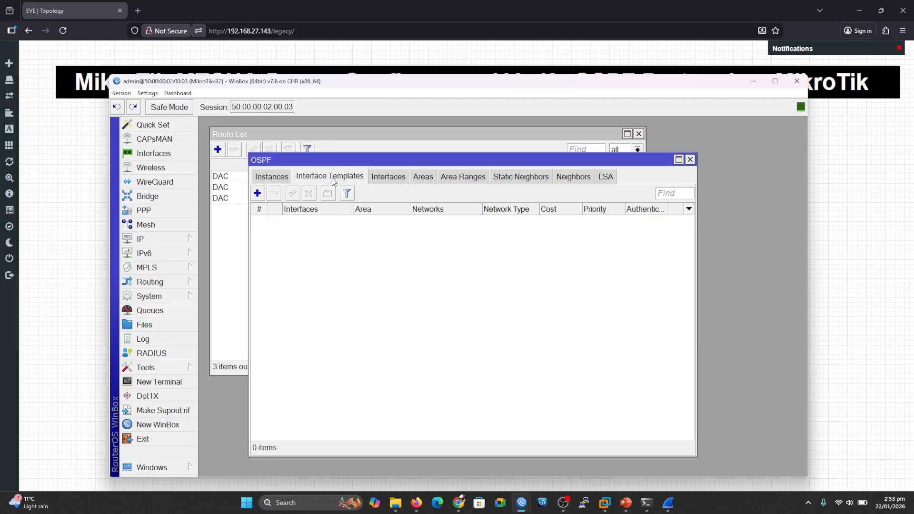
pyautogui.click(257, 193)
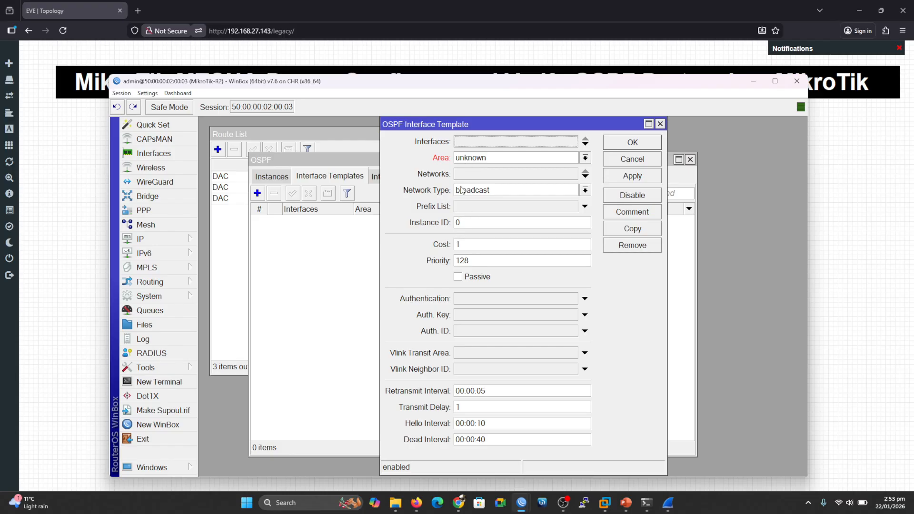
pyautogui.click(476, 143)
pyautogui.click(461, 159)
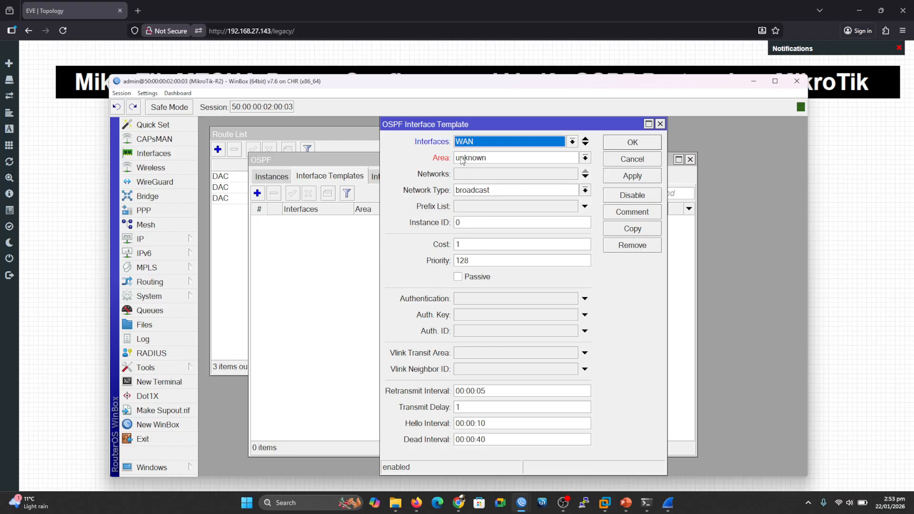
pyautogui.click(614, 163)
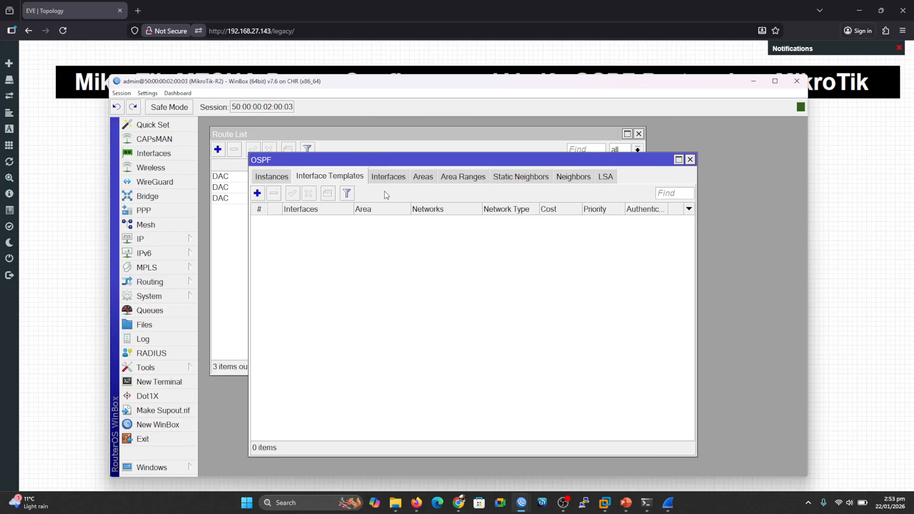
# Create an OSPF area named Backbone on MikroTik-R2 with instance ospf-instance-1 and area ID 0.0.0.0.
pyautogui.click(423, 177)
pyautogui.click(257, 193)
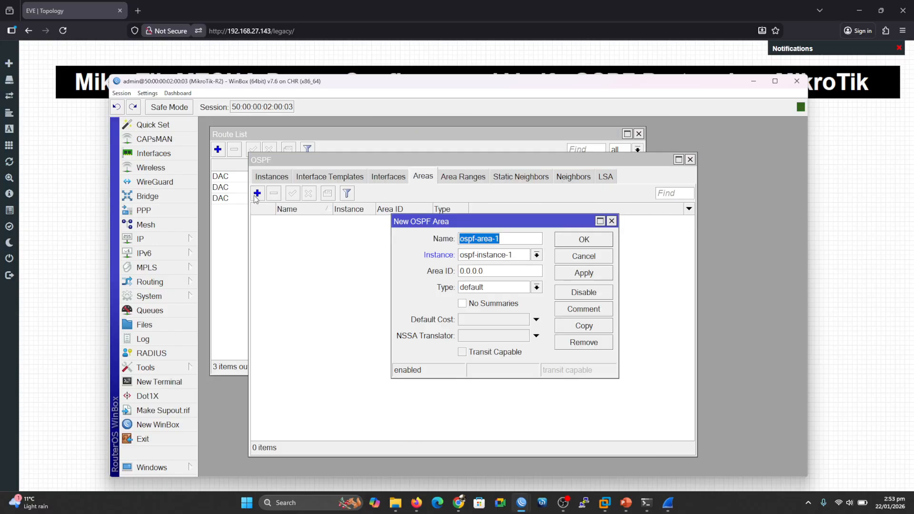
pyautogui.write('Backbone')
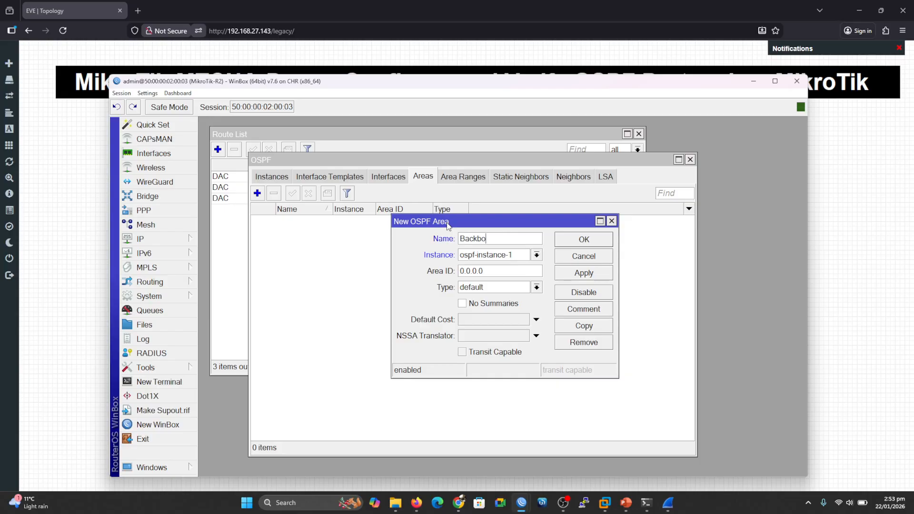
pyautogui.click(585, 240)
# Add an OSPF interface template for WAN in the Backbone area on MikroTik-R2, keeping priority 128.
pyautogui.click(329, 177)
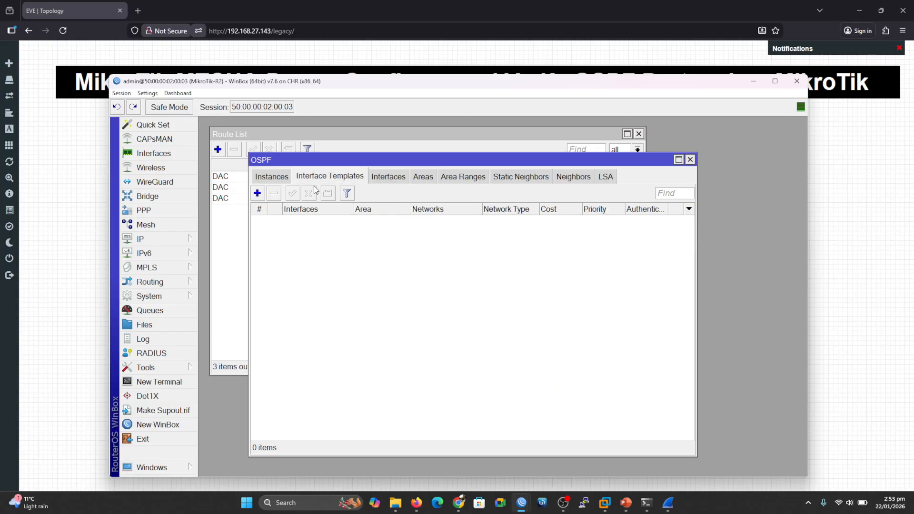
pyautogui.click(258, 194)
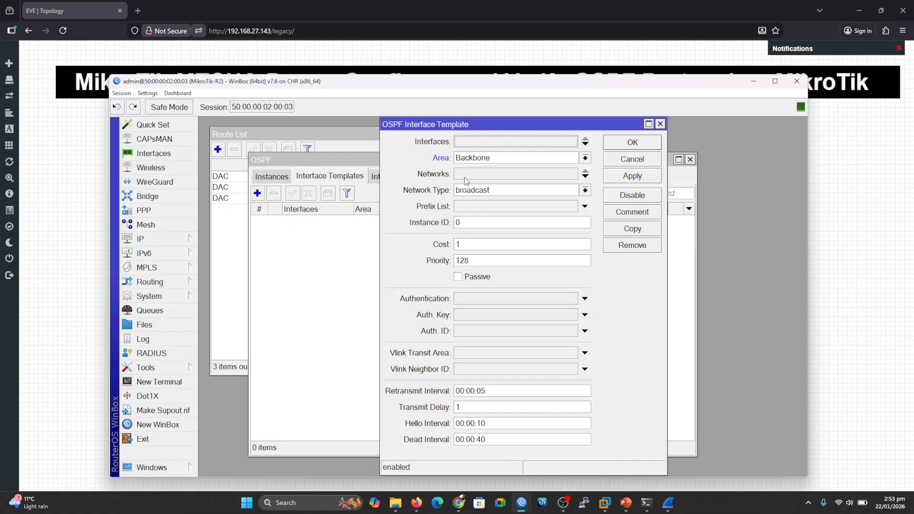
pyautogui.click(496, 141)
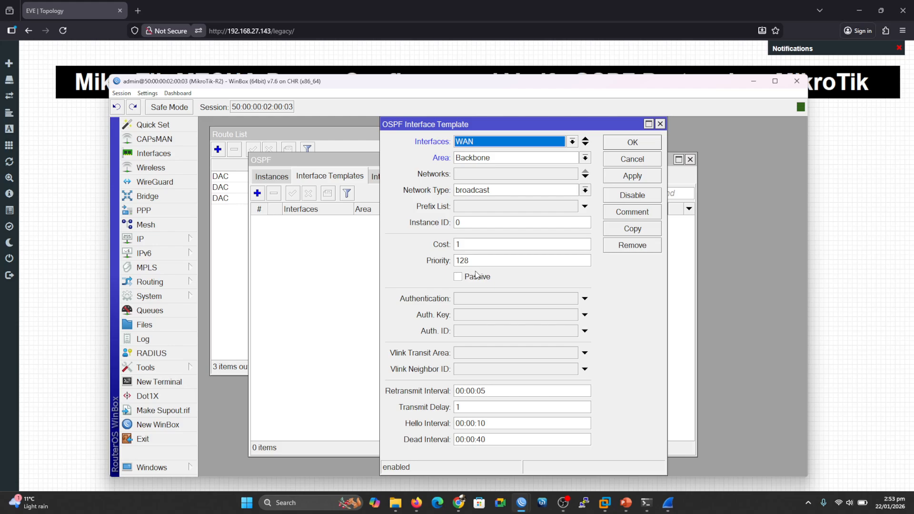
pyautogui.click(611, 178)
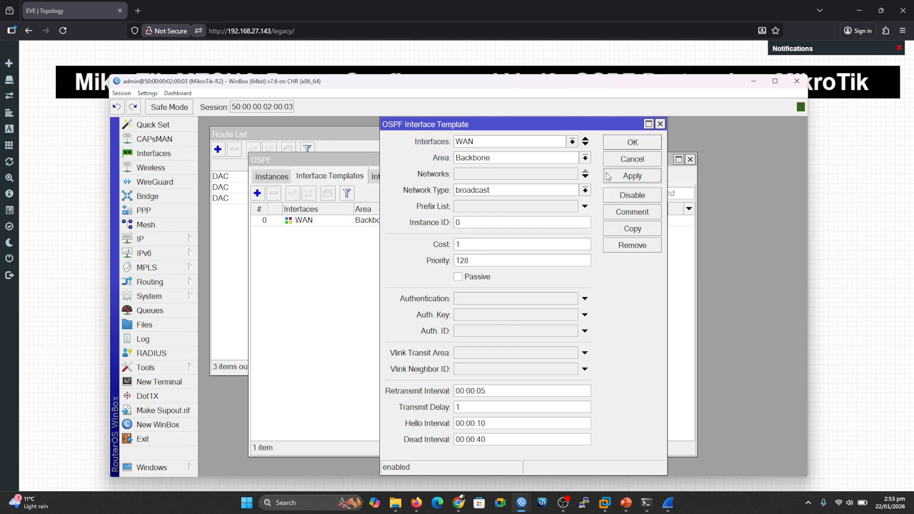
pyautogui.click(626, 145)
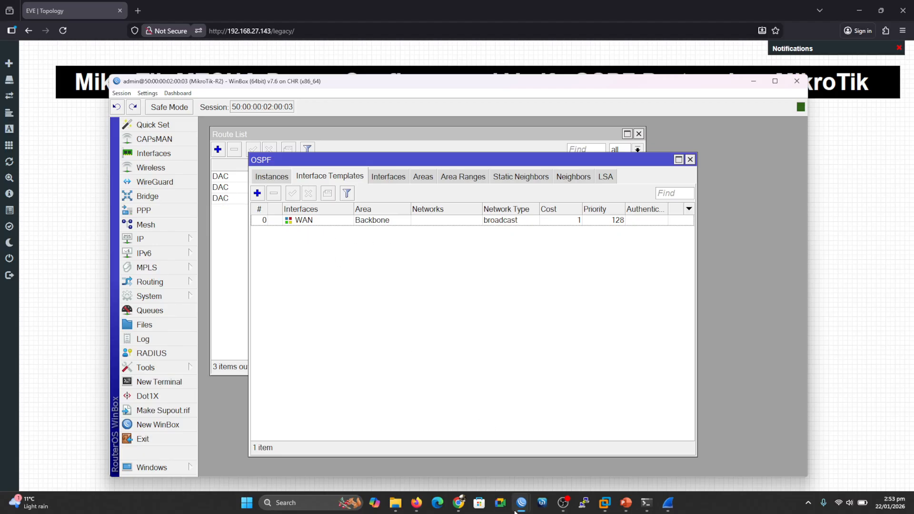
# Look through the open WinBox sessions, move MikroTik-R2's OSPF window aside and review its route list.
pyautogui.moveTo(518, 508)
pyautogui.moveTo(580, 461)
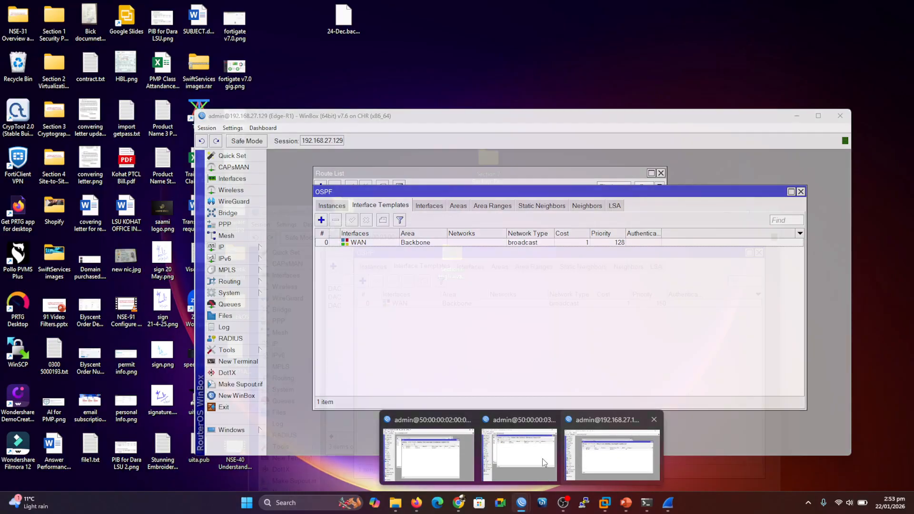
pyautogui.moveTo(453, 459)
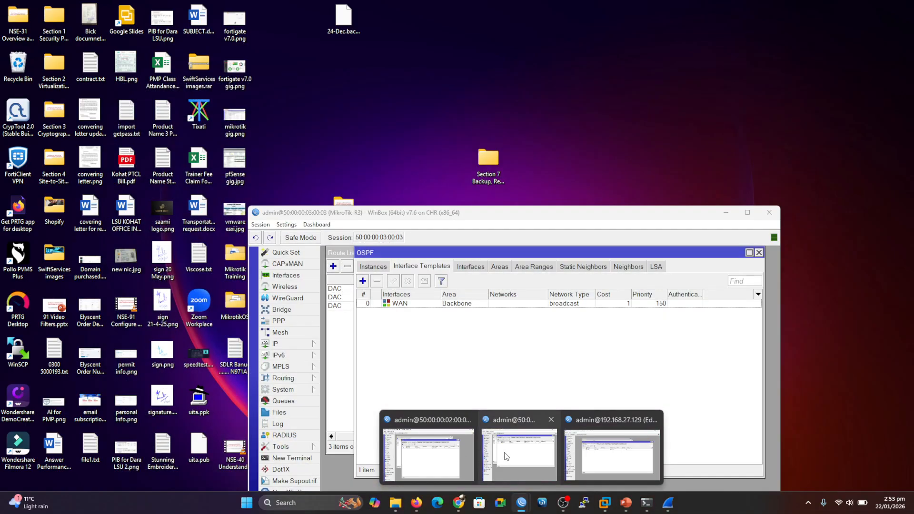
pyautogui.click(506, 457)
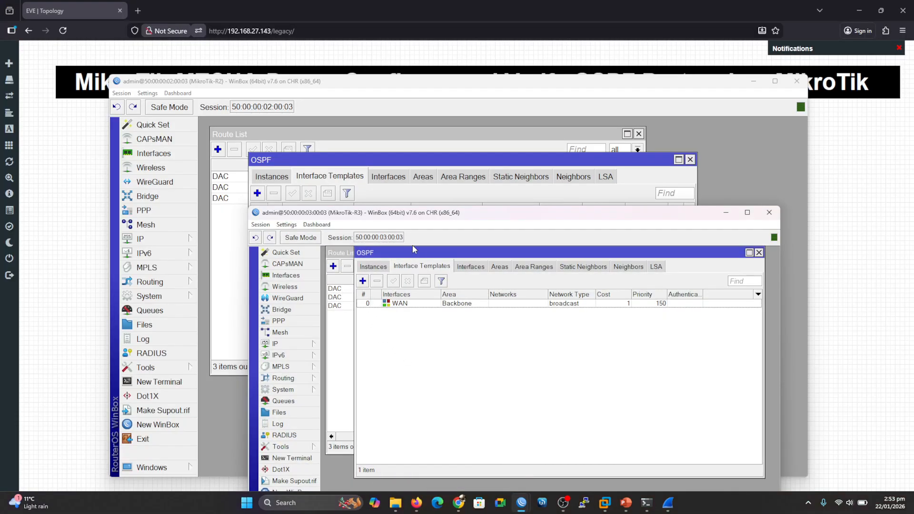
pyautogui.moveTo(408, 166); pyautogui.dragTo(497, 136)
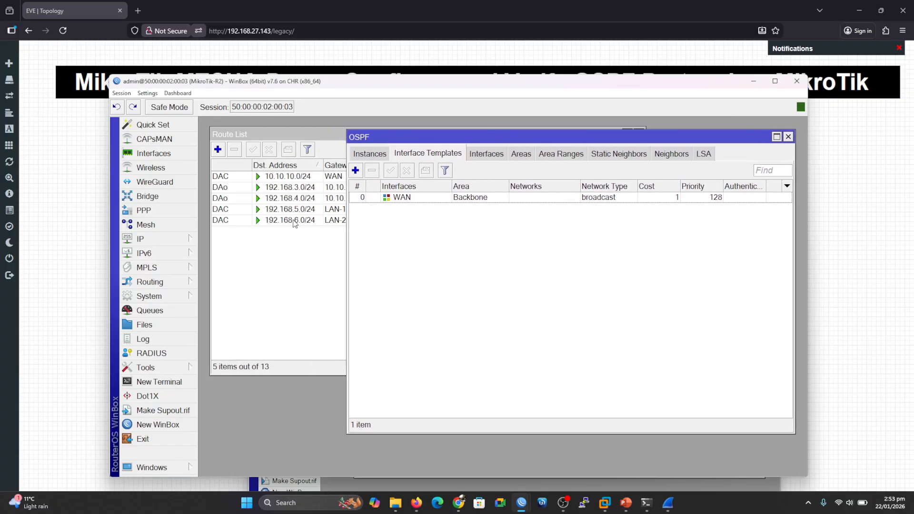
pyautogui.click(295, 224)
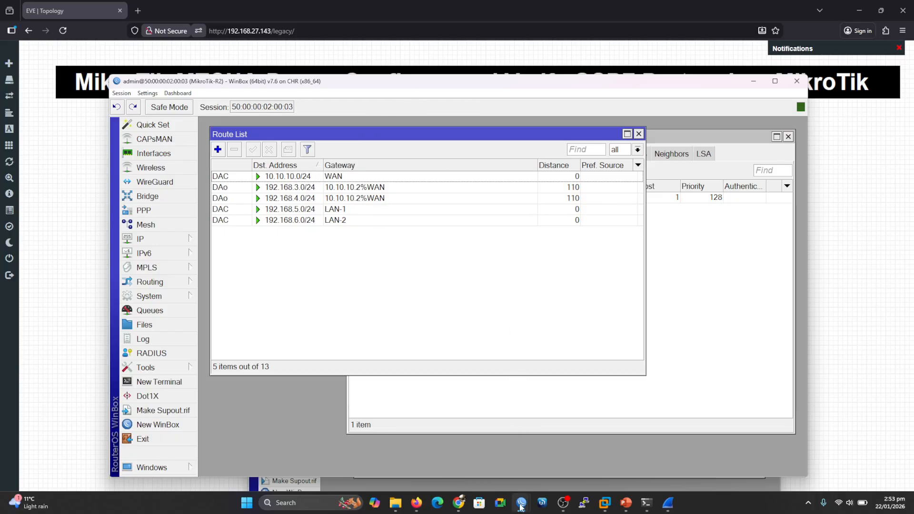
# Switch to the MikroTik-R3 session and move its OSPF window aside to check the learned OSPF routes.
pyautogui.moveTo(521, 505)
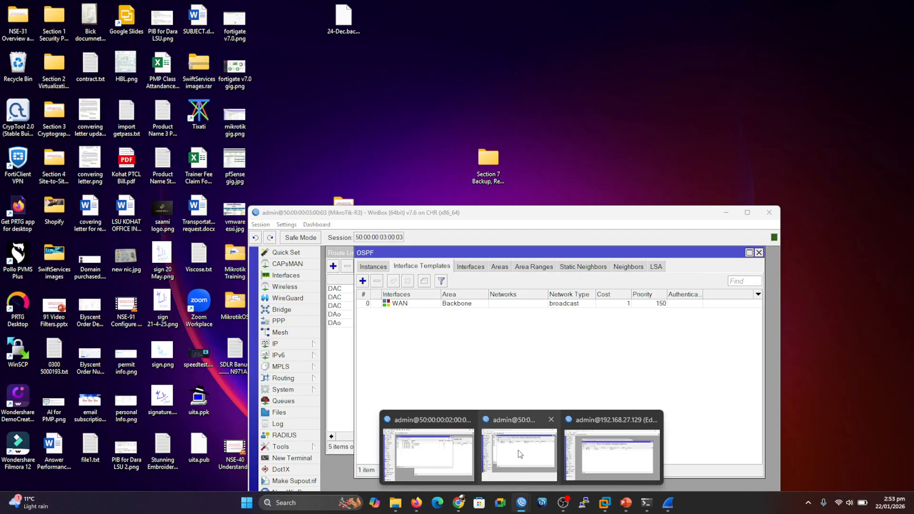
pyautogui.click(519, 453)
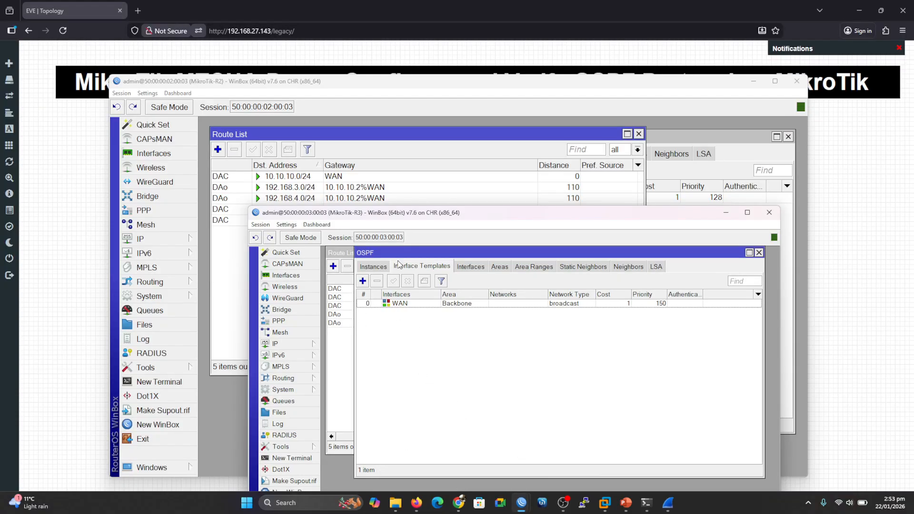
pyautogui.moveTo(397, 257); pyautogui.dragTo(440, 281)
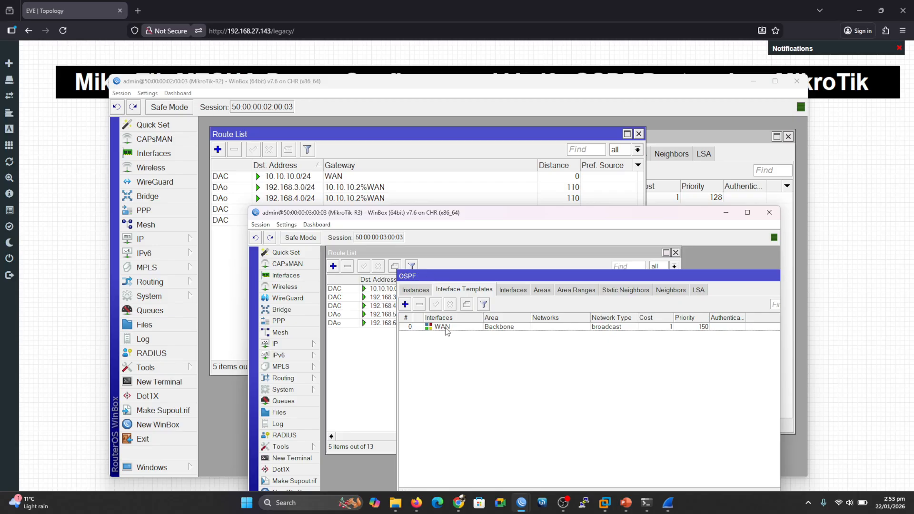
# Bring the EVE topology forward and draw blue strokes from Mikrotik3, Mikrotik2 and Mikrotik1 toward the SW switch.
pyautogui.hotkey('alt', 'Tab')
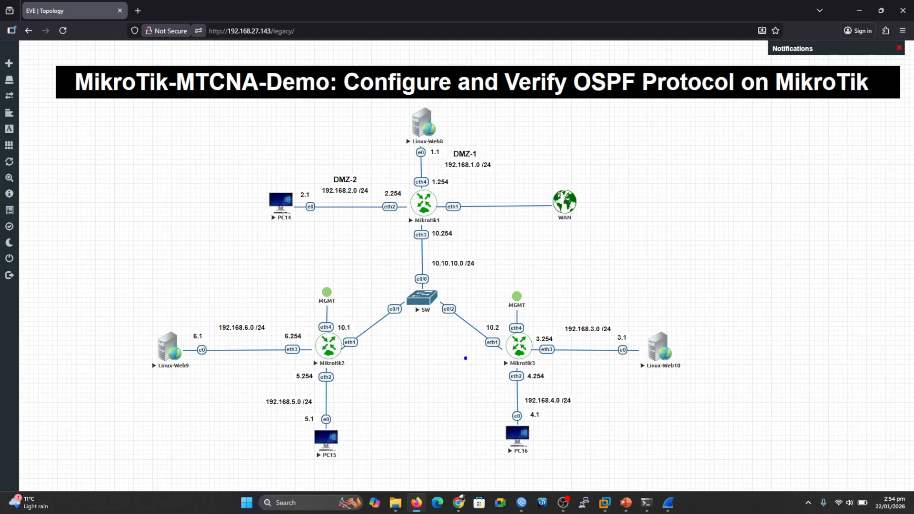
pyautogui.moveTo(487, 358); pyautogui.dragTo(426, 321)
pyautogui.moveTo(349, 362); pyautogui.dragTo(406, 316)
pyautogui.moveTo(406, 233)
pyautogui.mouseDown()
pyautogui.moveTo(406, 275)
pyautogui.moveTo(392, 277)
pyautogui.mouseUp()
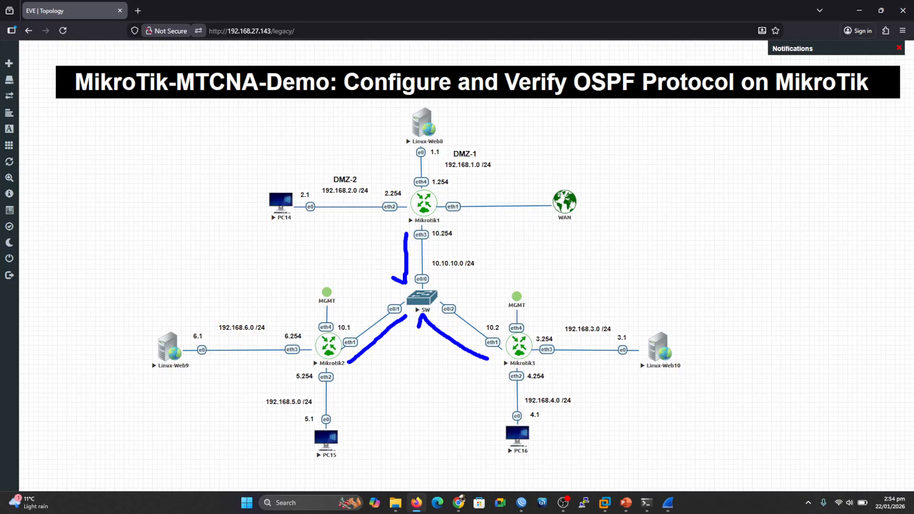
# Finish marking the topology, clear the strokes, and review the latest OSPF packets in the Wireshark capture.
pyautogui.moveTo(346, 367); pyautogui.dragTo(363, 366)
pyautogui.press('Escape')
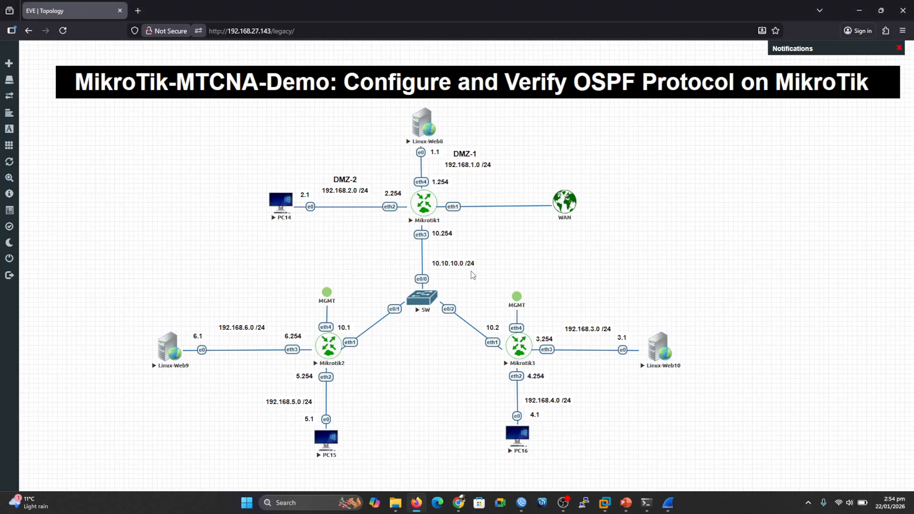
pyautogui.click(668, 503)
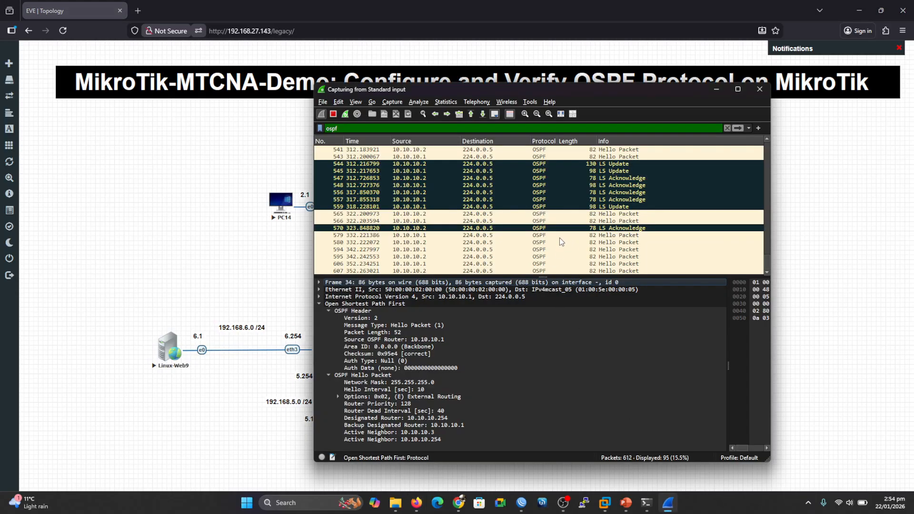
pyautogui.moveTo(767, 268)
pyautogui.mouseDown()
pyautogui.moveTo(761, 153)
pyautogui.moveTo(770, 266)
pyautogui.mouseUp()
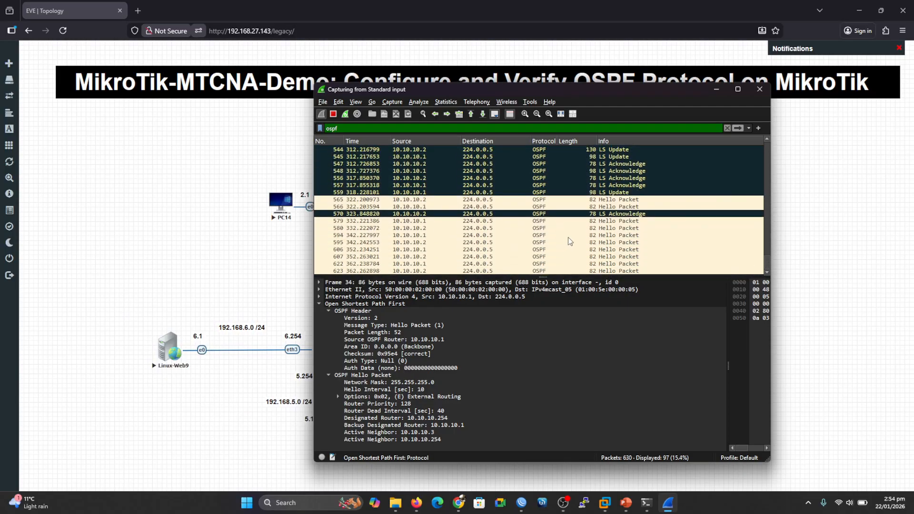
pyautogui.click(726, 89)
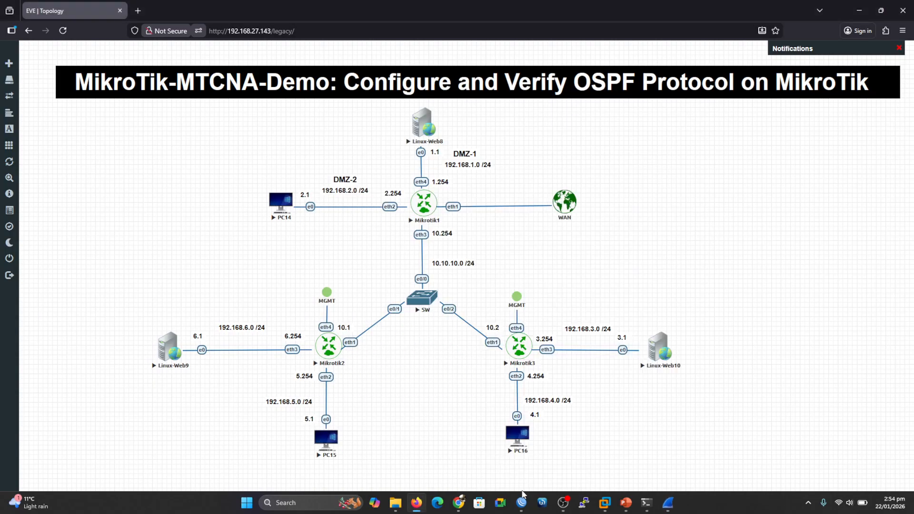
# Switch to the MikroTik-R2 session, bring its OSPF window forward, and check MikroTik-R3's route list for OSPF routes.
pyautogui.moveTo(522, 503)
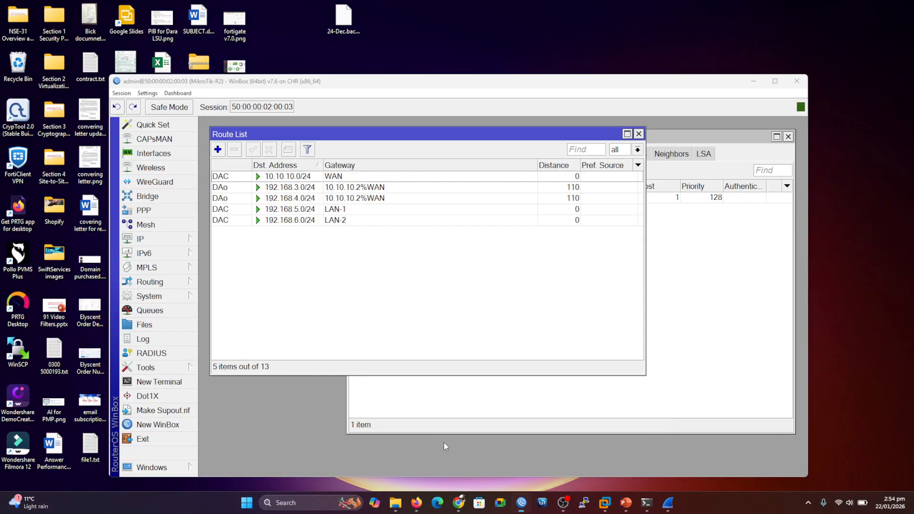
pyautogui.click(444, 442)
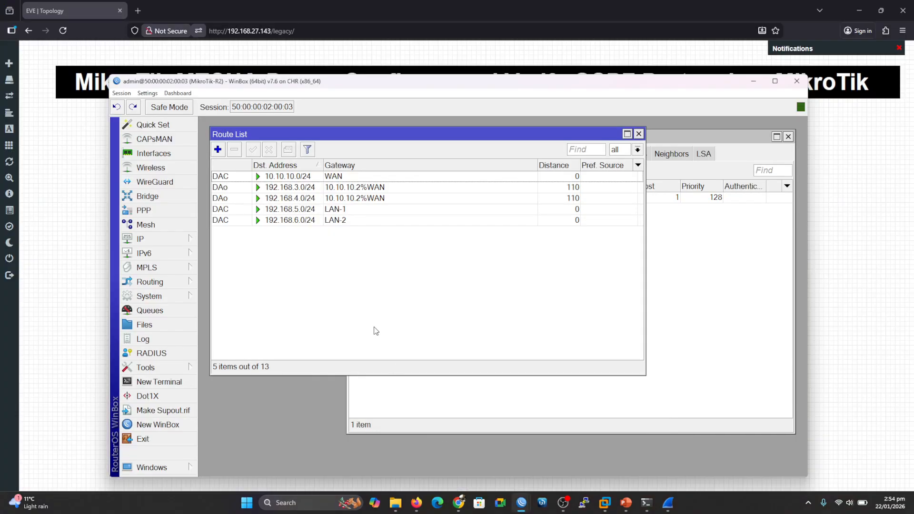
pyautogui.click(710, 279)
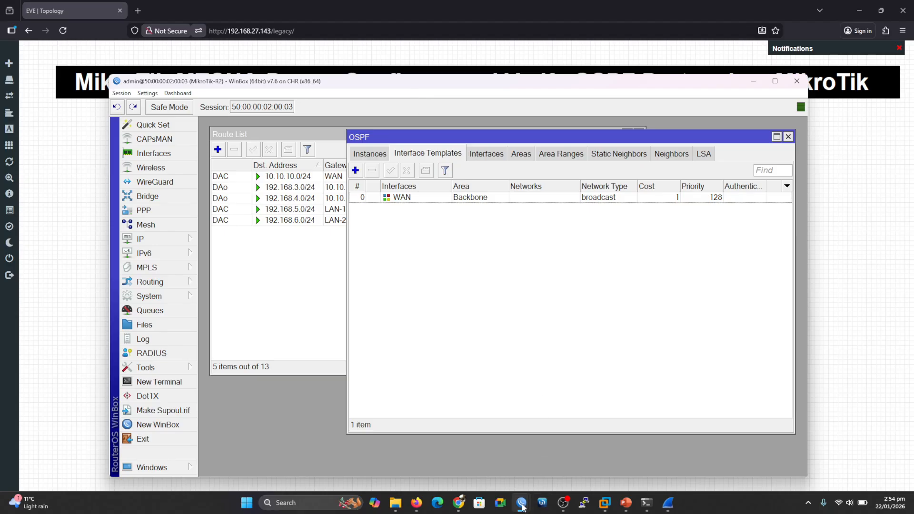
pyautogui.moveTo(523, 503)
pyautogui.click(551, 461)
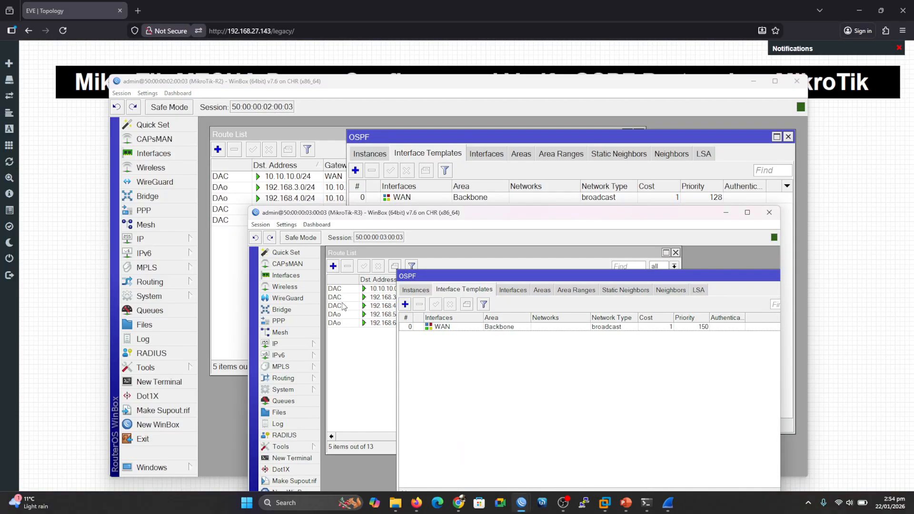
pyautogui.click(351, 315)
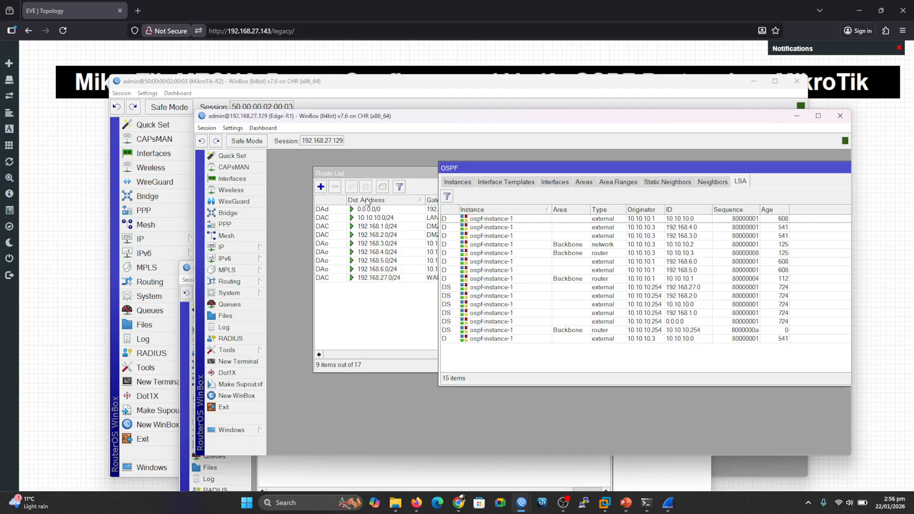
# Minimise the MikroTik-R2, Edge-R1 and MikroTik-R3 WinBox sessions to uncover the EVE topology.
pyautogui.click(753, 82)
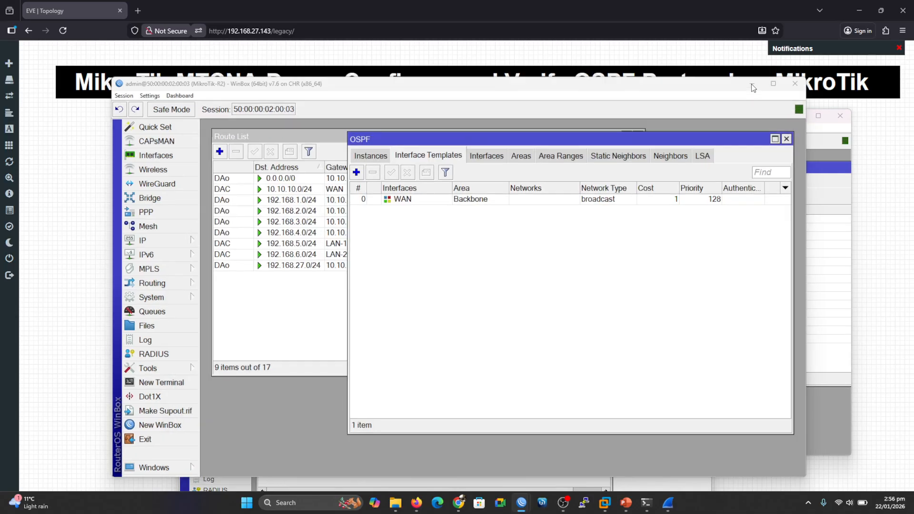
pyautogui.click(797, 116)
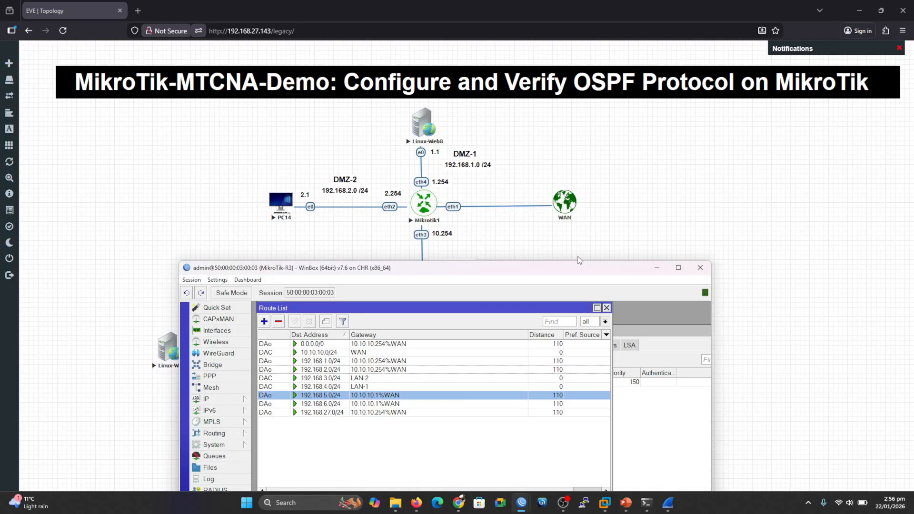
pyautogui.click(658, 268)
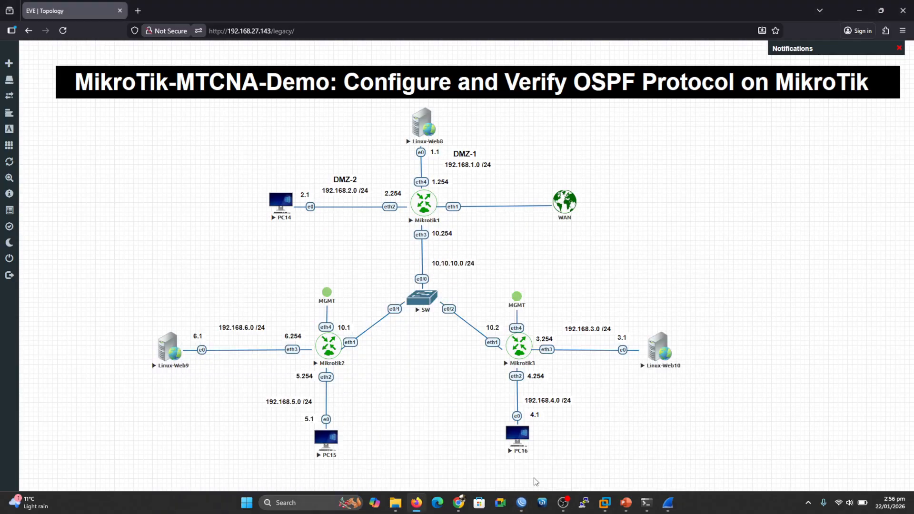
# Restore the Edge-R1 session and open the details of OSPF neighbor 10.10.10.2.
pyautogui.moveTo(521, 505)
pyautogui.moveTo(518, 461)
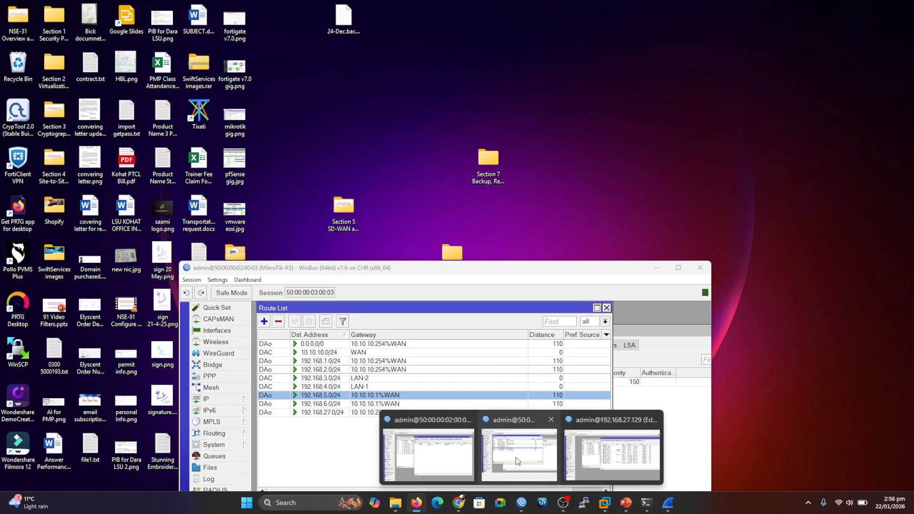
pyautogui.moveTo(466, 456)
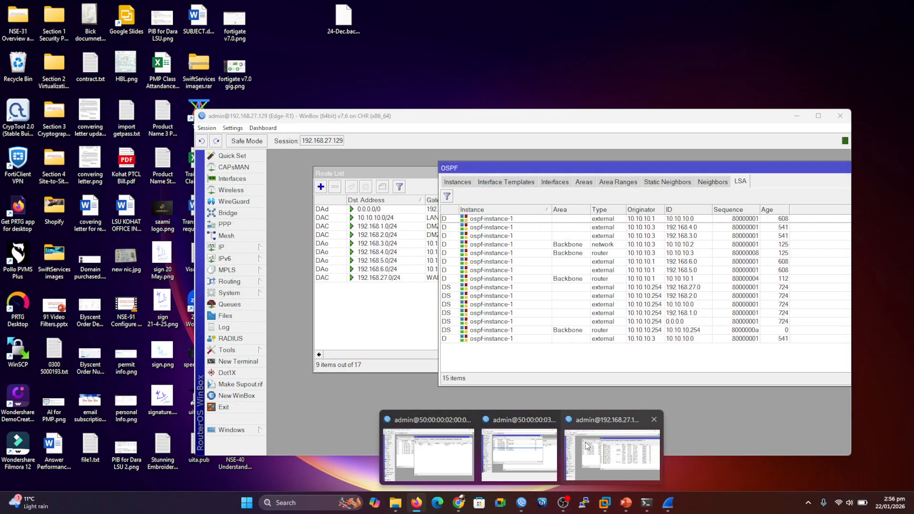
pyautogui.click(586, 445)
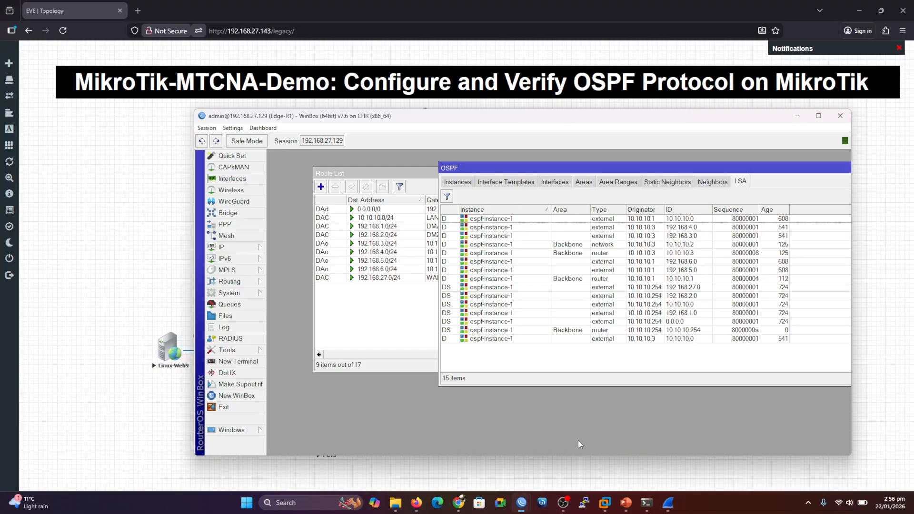
pyautogui.moveTo(398, 116); pyautogui.dragTo(259, 88)
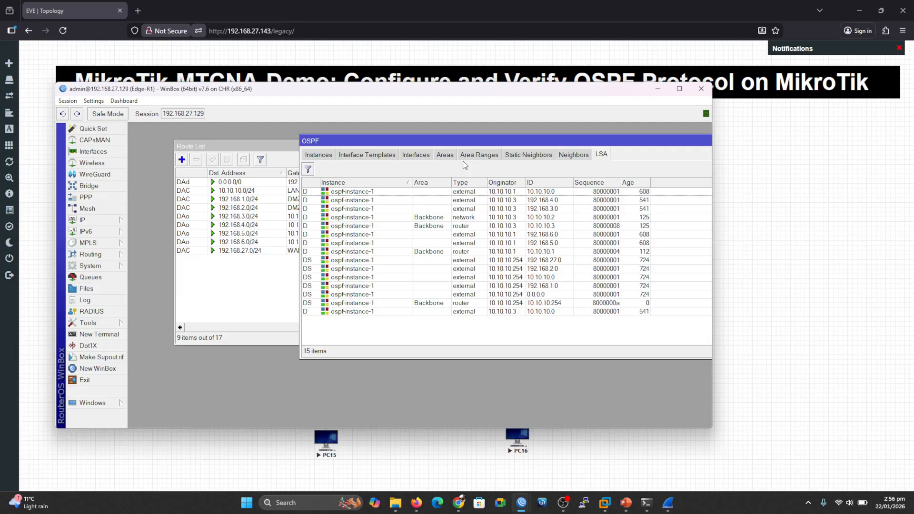
pyautogui.click(574, 157)
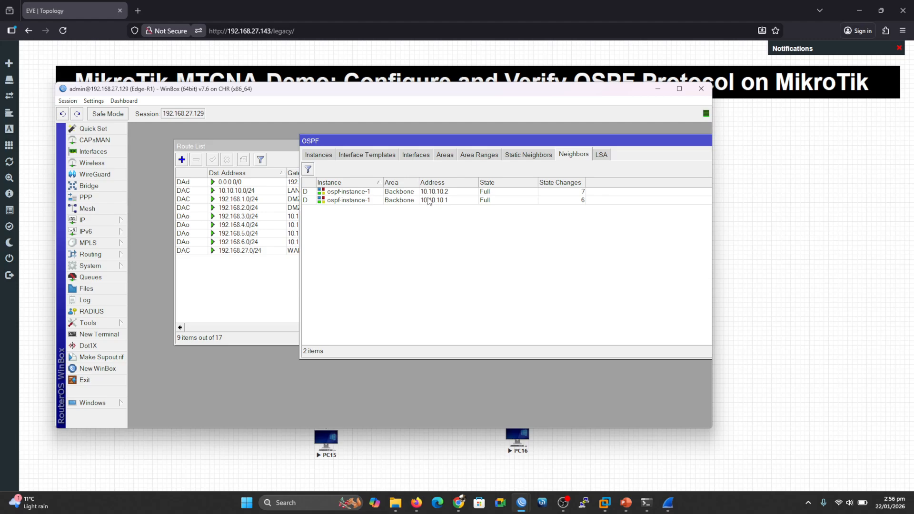
pyautogui.doubleClick(399, 192)
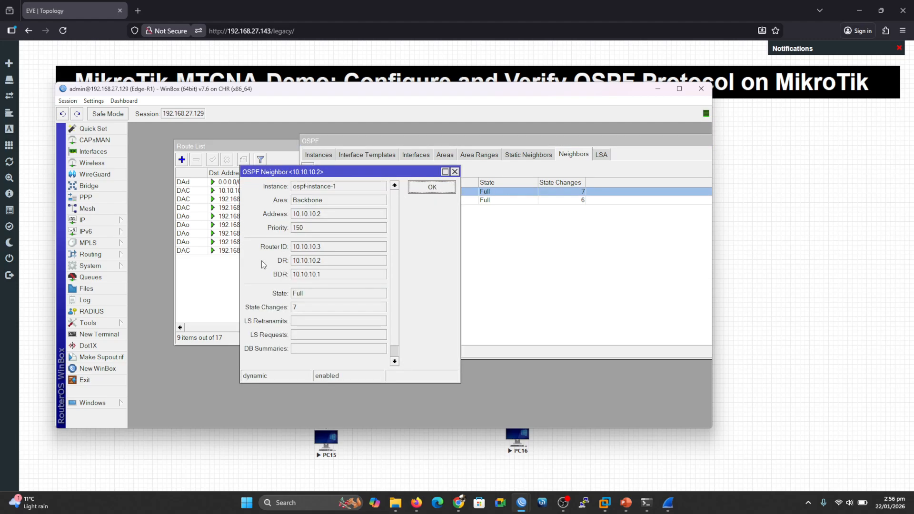
# Mark the neighbor's DR and BDR entries in blue, clear the marks, compare with the topology, and minimise Edge-R1.
pyautogui.moveTo(253, 263)
pyautogui.mouseDown()
pyautogui.moveTo(244, 263)
pyautogui.moveTo(270, 263)
pyautogui.mouseUp()
pyautogui.moveTo(327, 261); pyautogui.dragTo(349, 247)
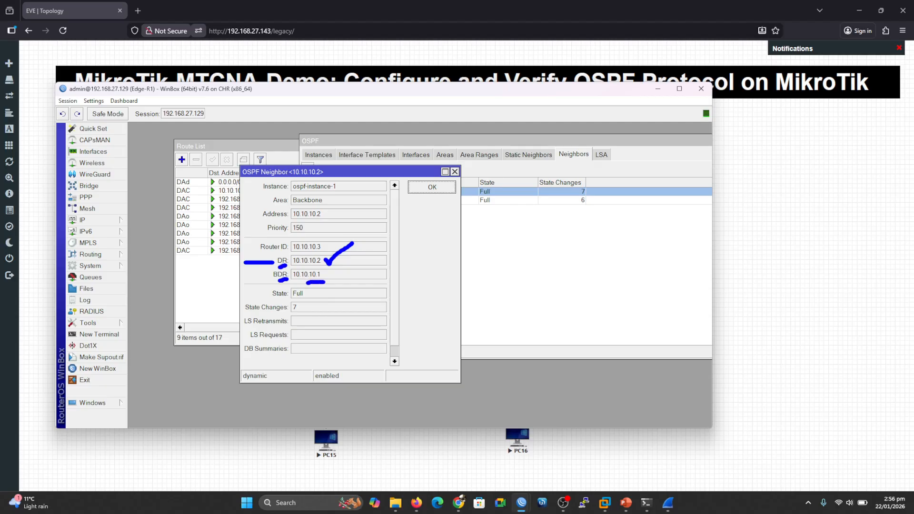
pyautogui.press('Escape')
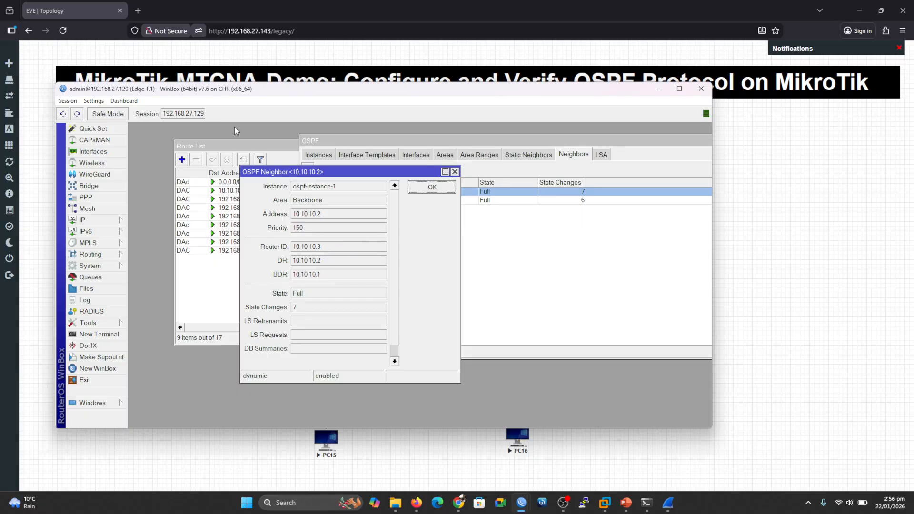
pyautogui.moveTo(203, 96); pyautogui.dragTo(550, 164)
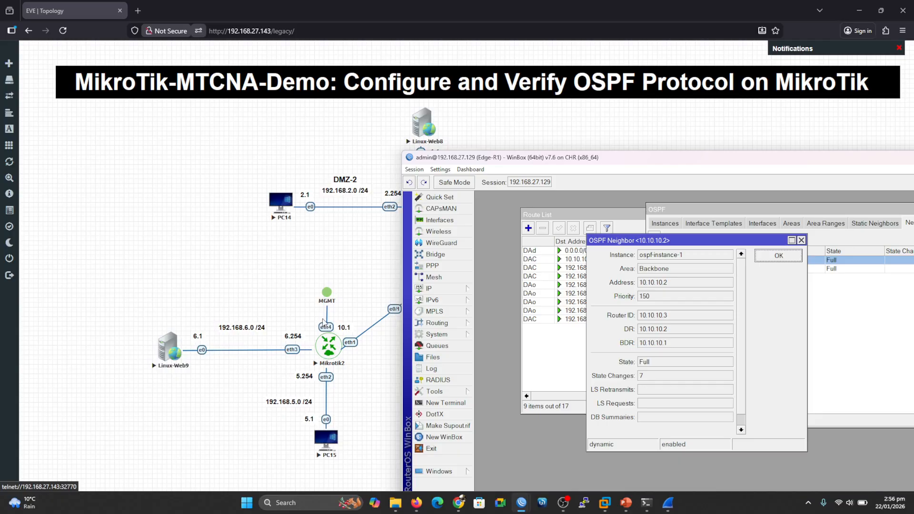
pyautogui.moveTo(663, 157); pyautogui.dragTo(434, 122)
pyautogui.click(776, 123)
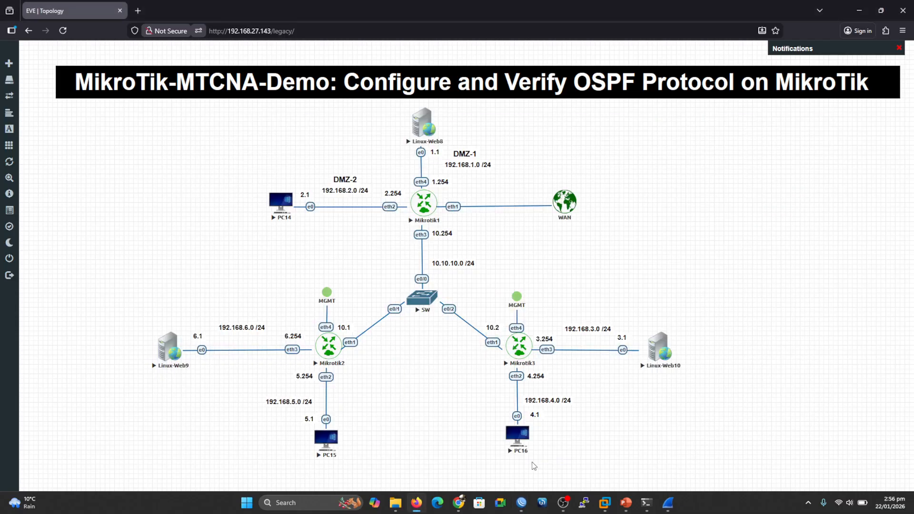
# Examine the DB Description exchange in the Wireshark capture, marking sources and destinations, and clear the marks.
pyautogui.moveTo(522, 501)
pyautogui.click(668, 503)
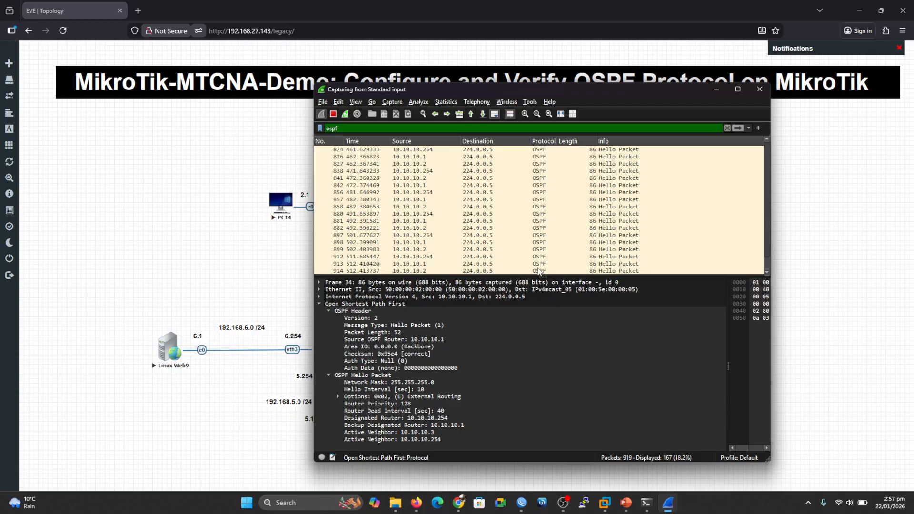
pyautogui.moveTo(764, 262); pyautogui.dragTo(763, 230)
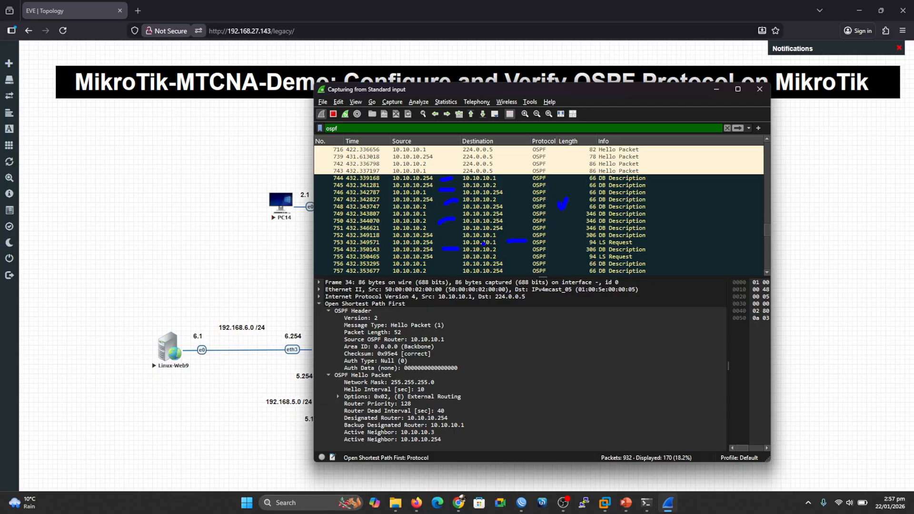
pyautogui.press('Escape')
pyautogui.scroll(3, 766, 227)
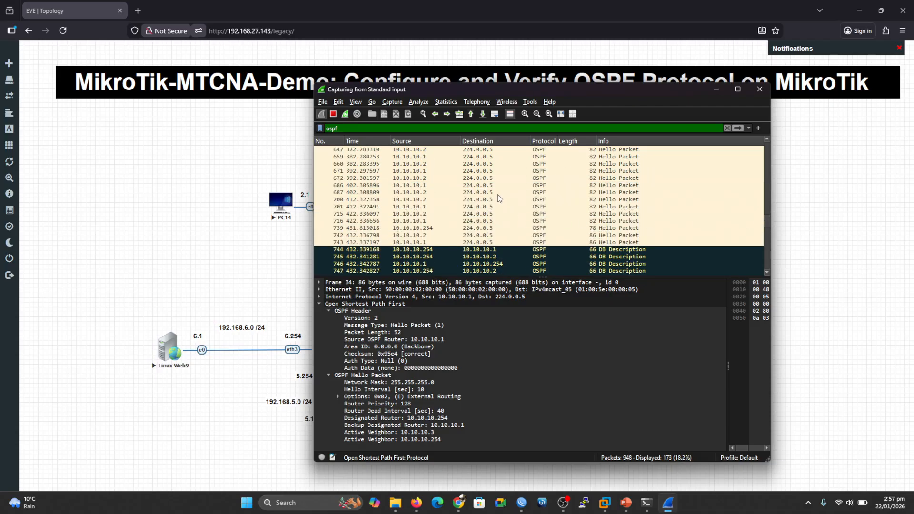
# Mark the Hello packets preceding the exchange, clear the marks, and follow the LS Request, Update and Acknowledge packets to the newest entries.
pyautogui.hotkey('ctrl', '2')
pyautogui.moveTo(435, 191); pyautogui.dragTo(519, 179)
pyautogui.press('Escape')
pyautogui.click(767, 273)
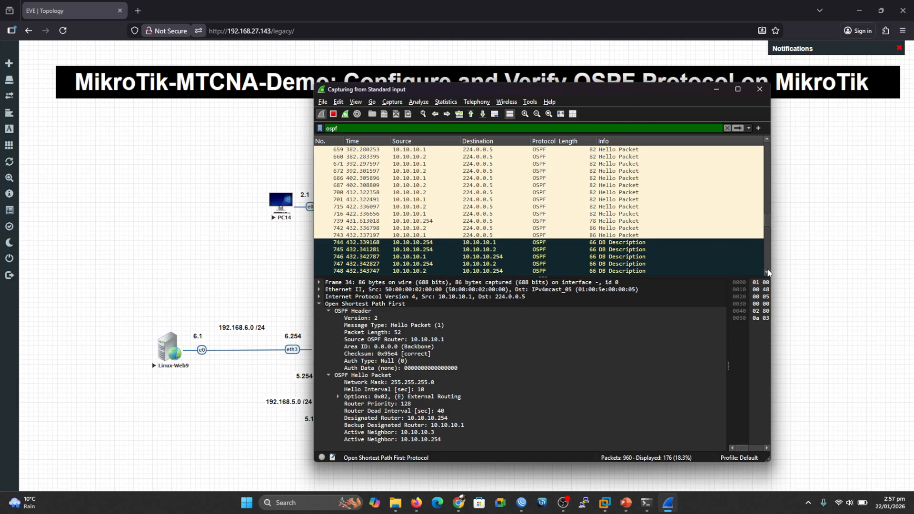
pyautogui.scroll(-3, 768, 272)
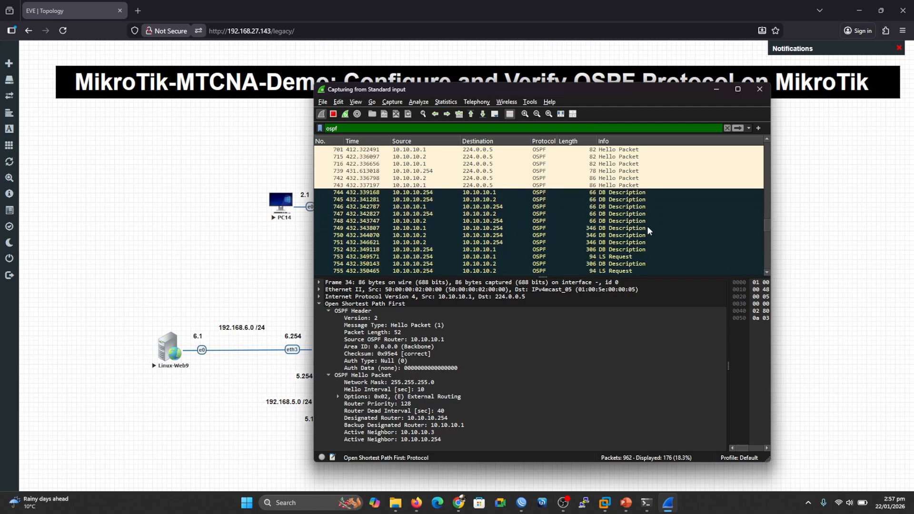
pyautogui.scroll(-5, 766, 272)
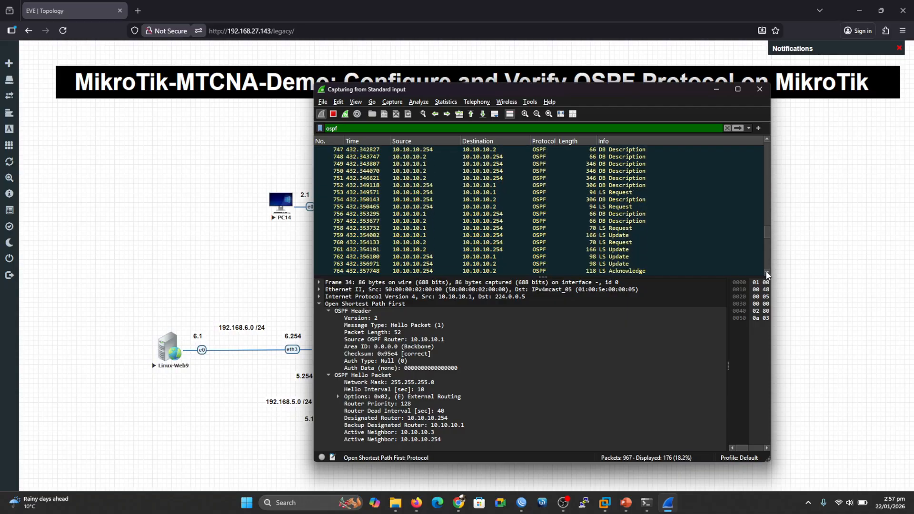
pyautogui.scroll(-10, 766, 273)
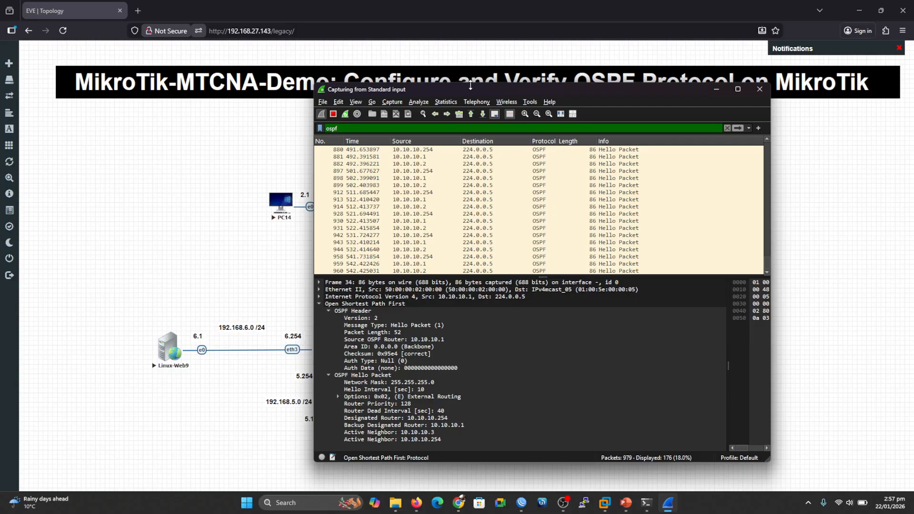
# Move the Wireshark window aside and open MikroTik-R2's interface list beside it.
pyautogui.moveTo(490, 91); pyautogui.dragTo(657, 104)
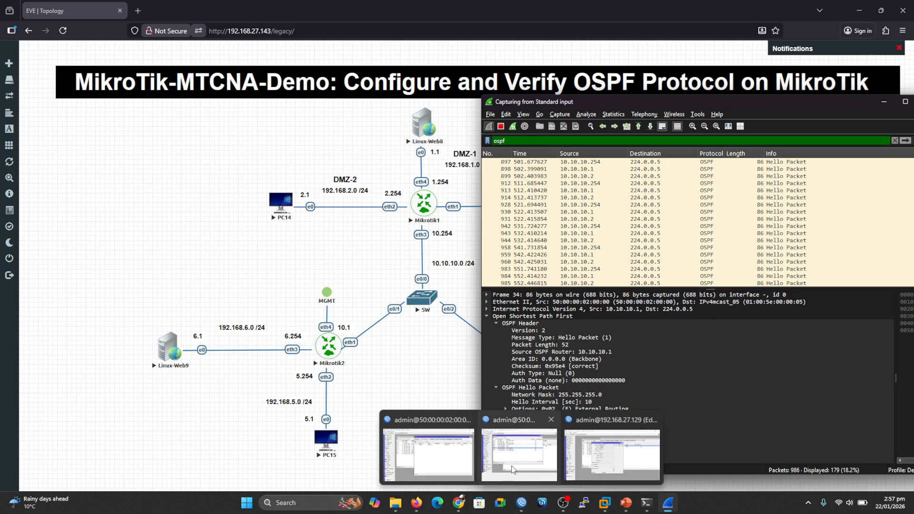
pyautogui.moveTo(511, 463)
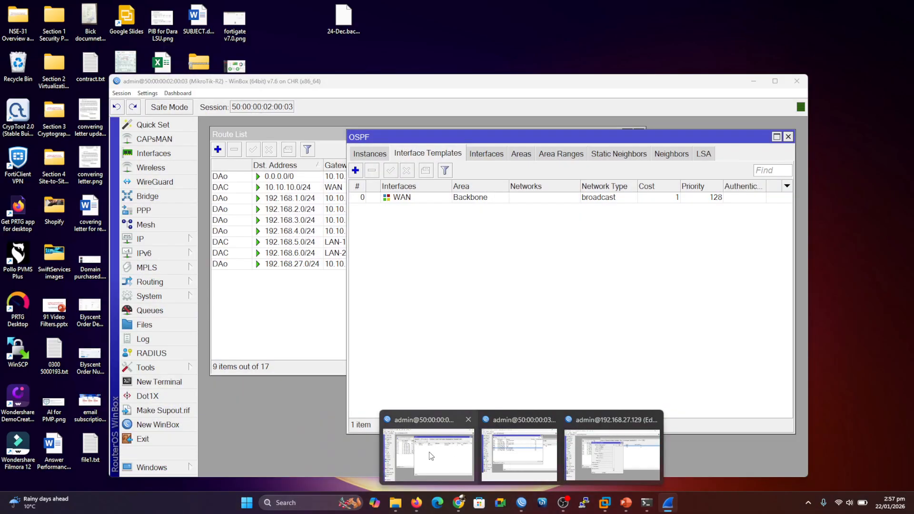
pyautogui.click(431, 456)
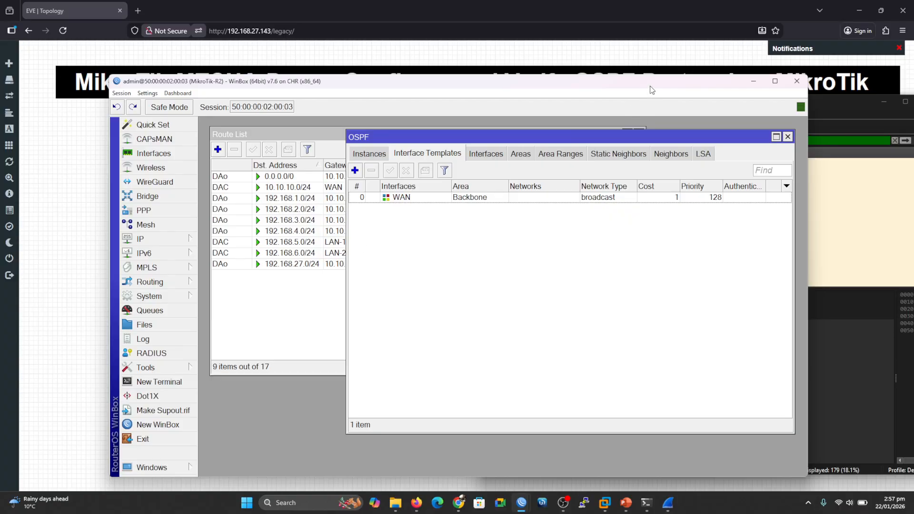
pyautogui.click(177, 154)
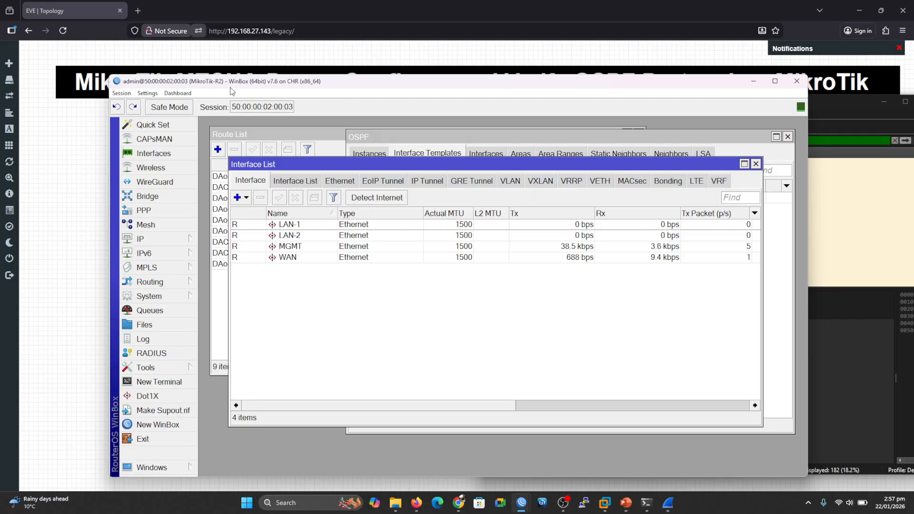
pyautogui.moveTo(224, 84); pyautogui.dragTo(163, 101)
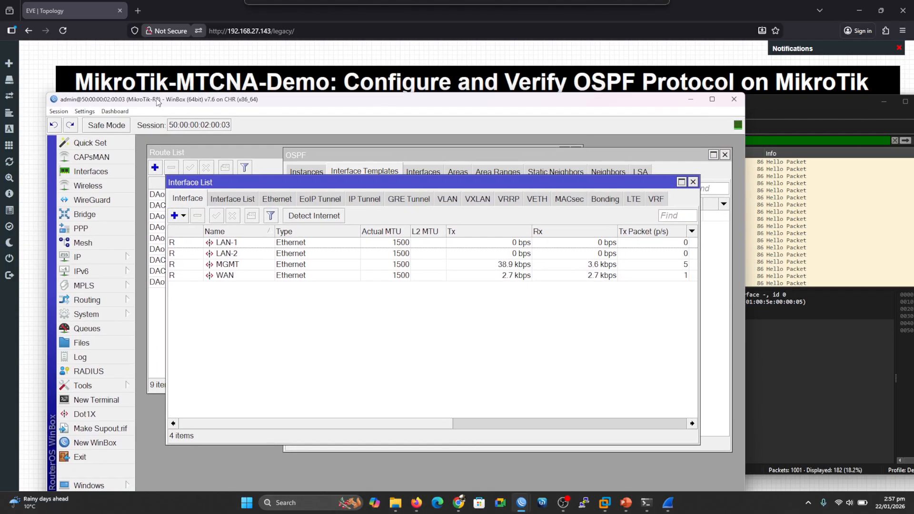
# Disable the LAN-1 interface on MikroTik-R2 and check the Wireshark capture for the triggered OSPF updates.
pyautogui.click(225, 244)
pyautogui.click(234, 215)
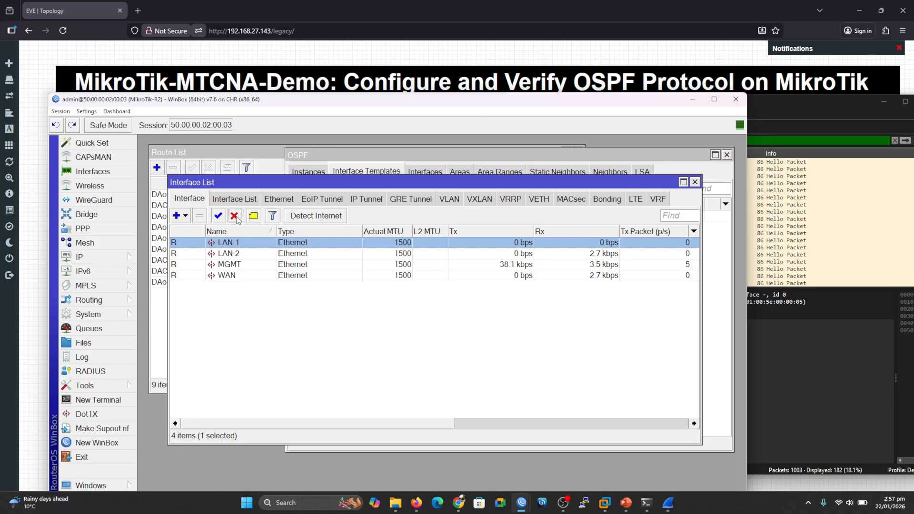
pyautogui.click(817, 108)
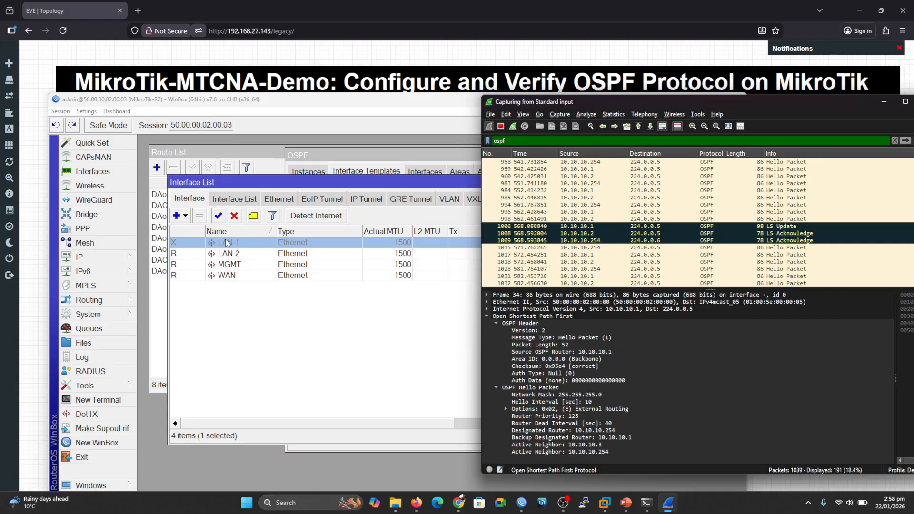
# Re-enable the LAN-1 interface on MikroTik-R2 and check the Wireshark capture for new OSPF updates.
pyautogui.click(219, 217)
pyautogui.click(218, 217)
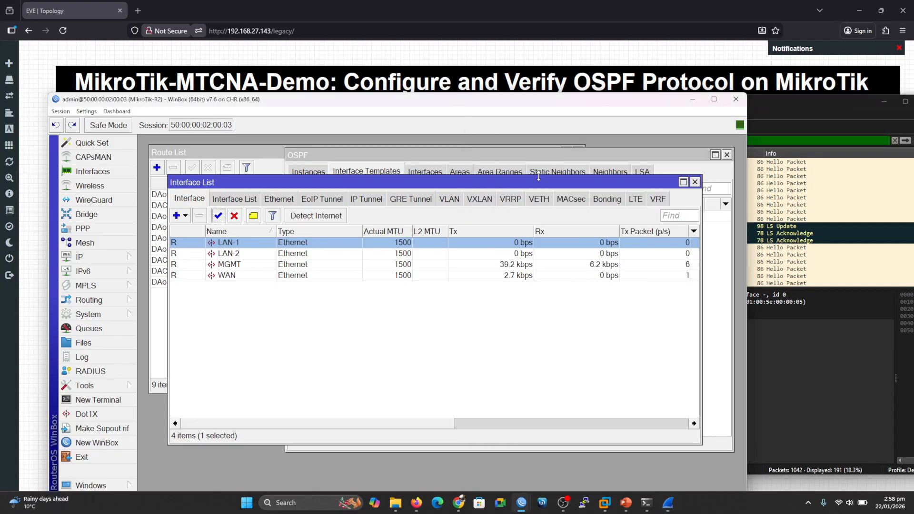
pyautogui.click(781, 109)
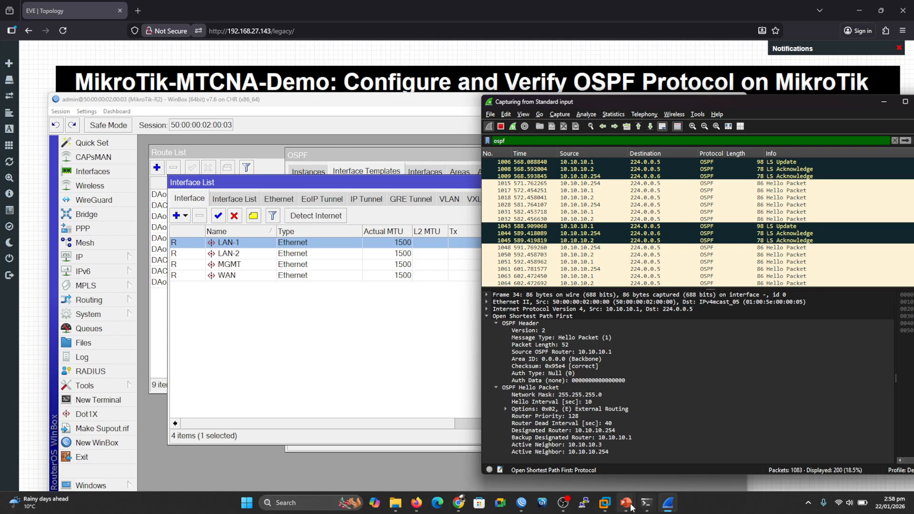
# Switch to the PowerPoint slideshow and show the closing Thank You slide.
pyautogui.click(648, 448)
pyautogui.click(575, 343)
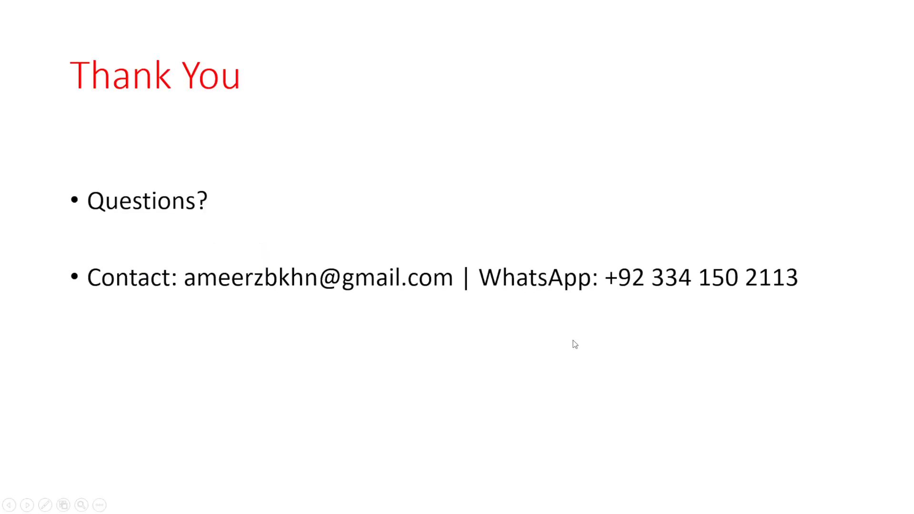